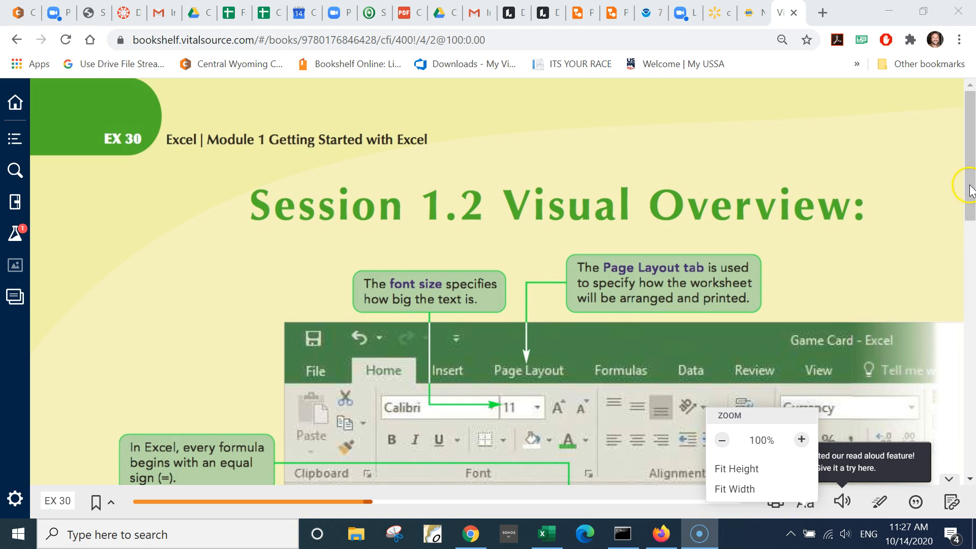
Page through the e-book from the Session 1.2 Visual Overview to the Performing Calculations with Formulas section
left_click(971, 203)
left_click(957, 280)
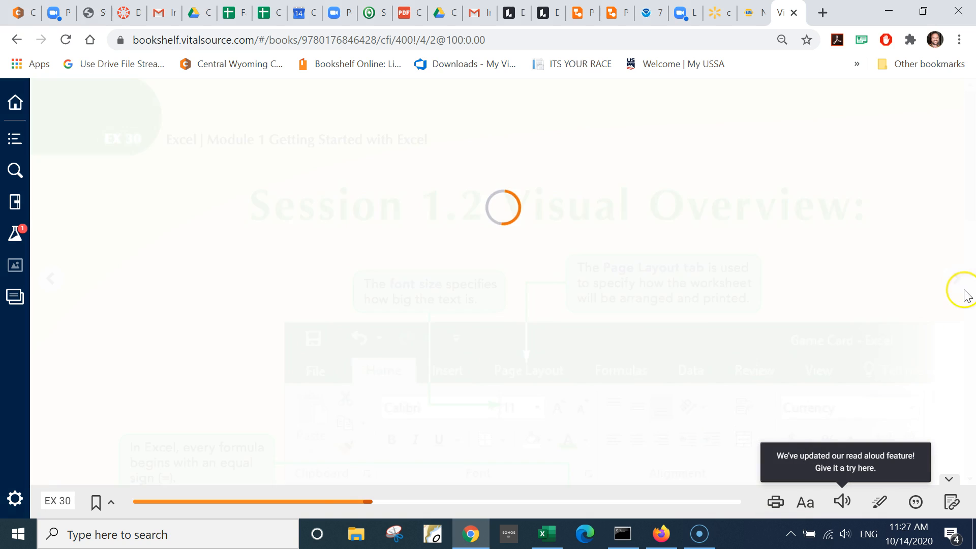
left_click_drag(970, 190, 972, 300)
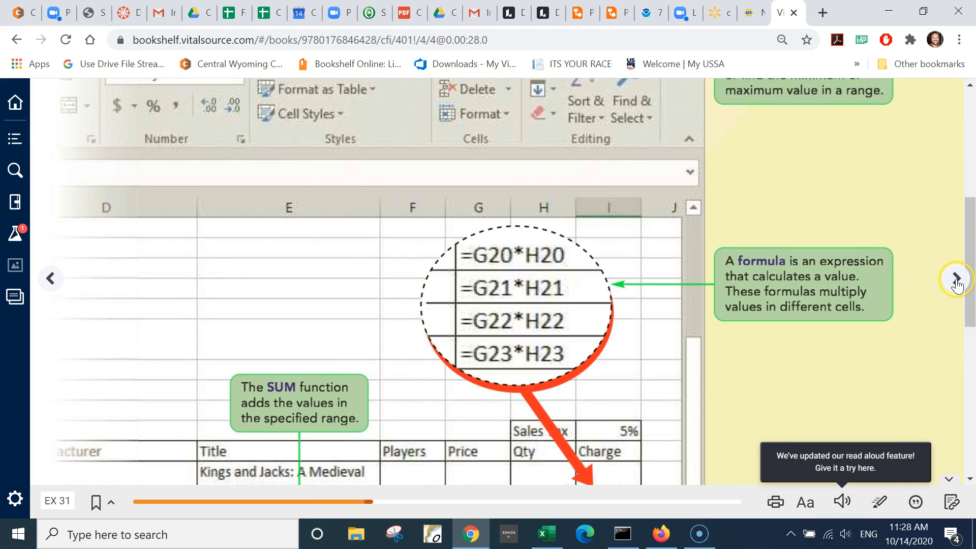
left_click(955, 279)
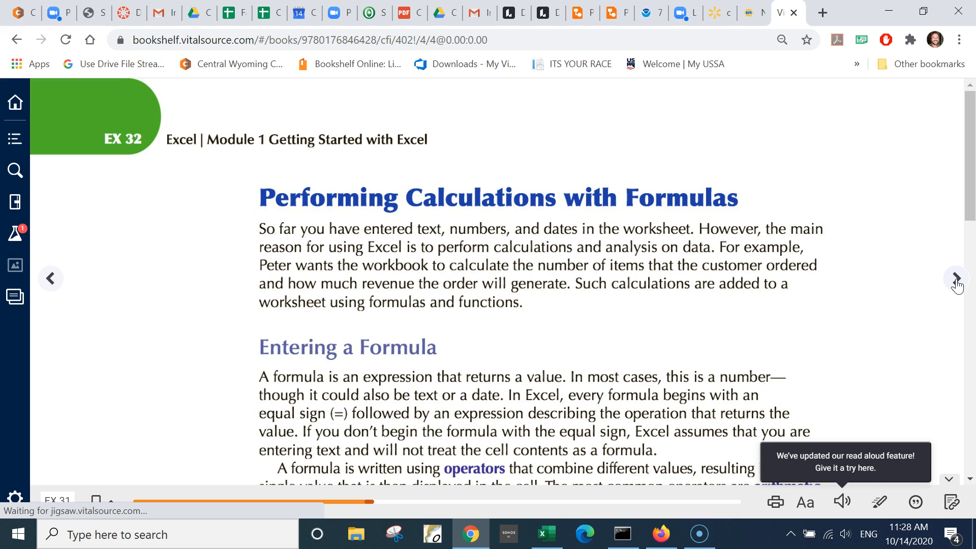
left_click(955, 281)
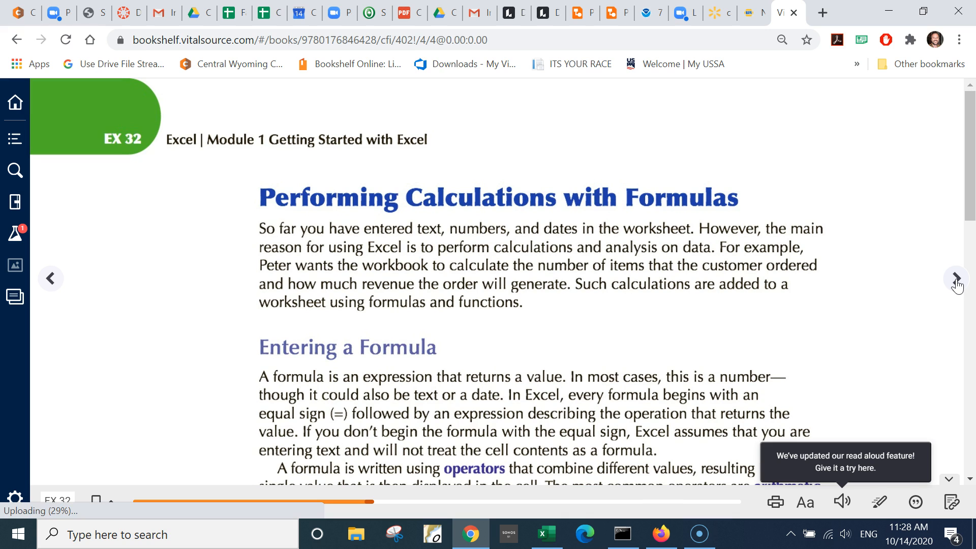
Examine the arithmetic operators in Figure 1-22 and the order-of-operations list beneath it on page EX 32
left_click(968, 182)
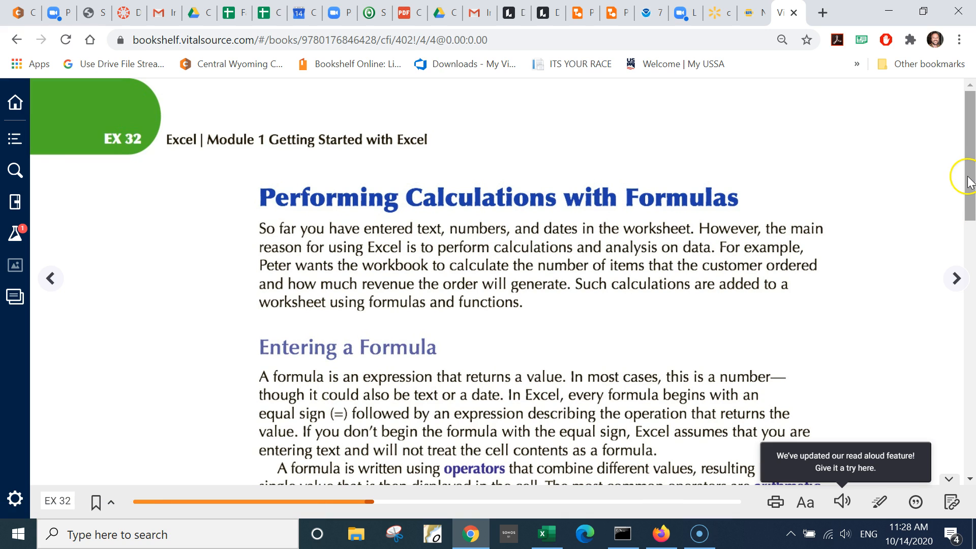
left_click_drag(969, 181, 962, 374)
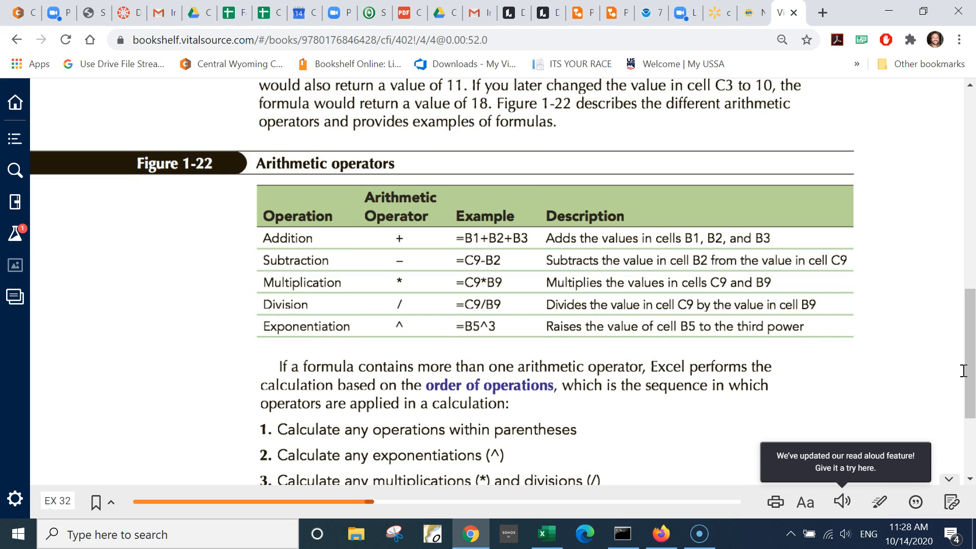
left_click_drag(968, 374, 965, 422)
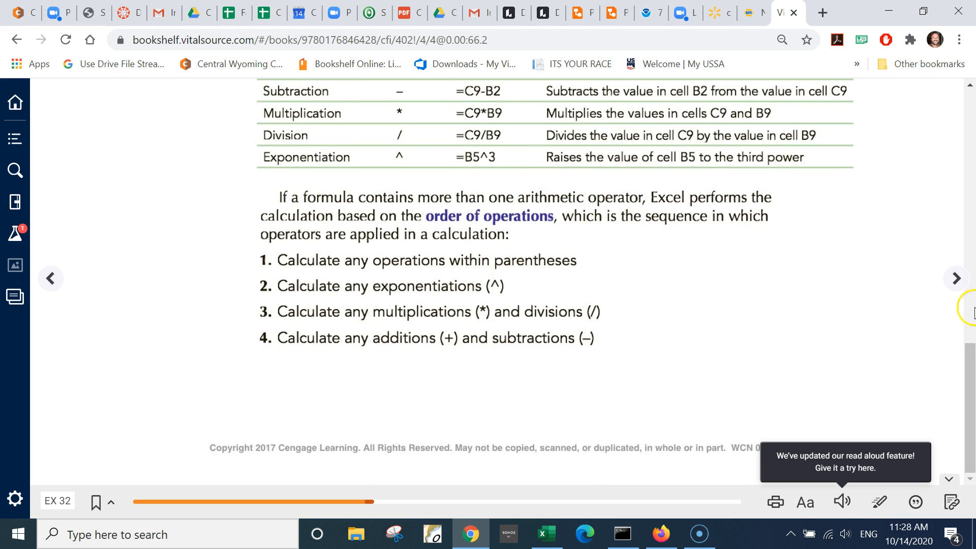
left_click_drag(971, 387, 965, 317)
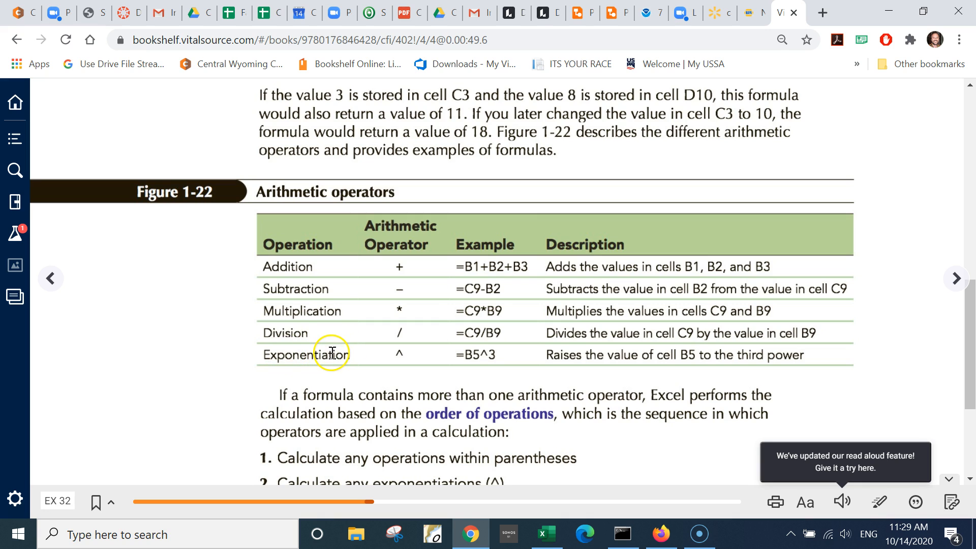
left_click_drag(971, 320, 975, 354)
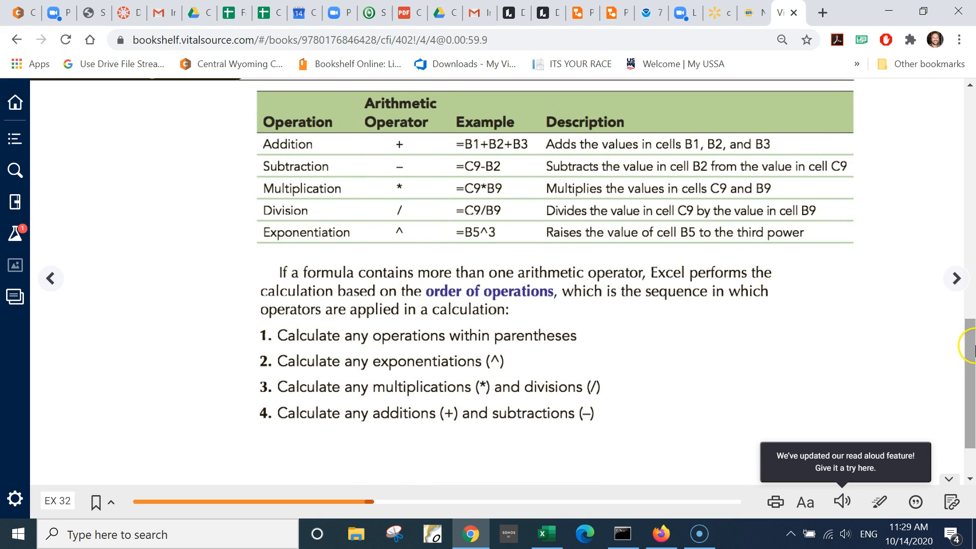
Go to page EX 33 and examine the operator precedence examples, highlighting the parenthesised part of =(3+4)*5
left_click(954, 278)
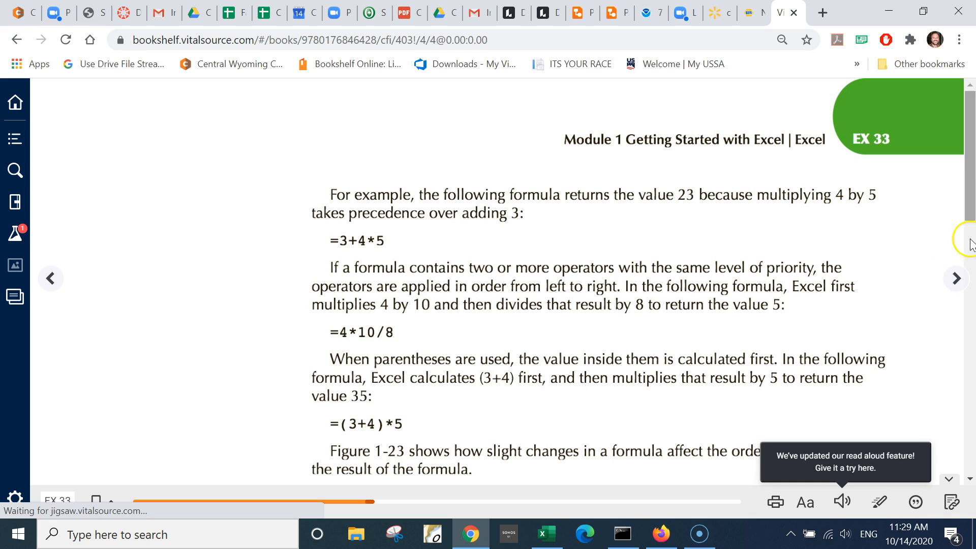
left_click_drag(972, 199, 971, 224)
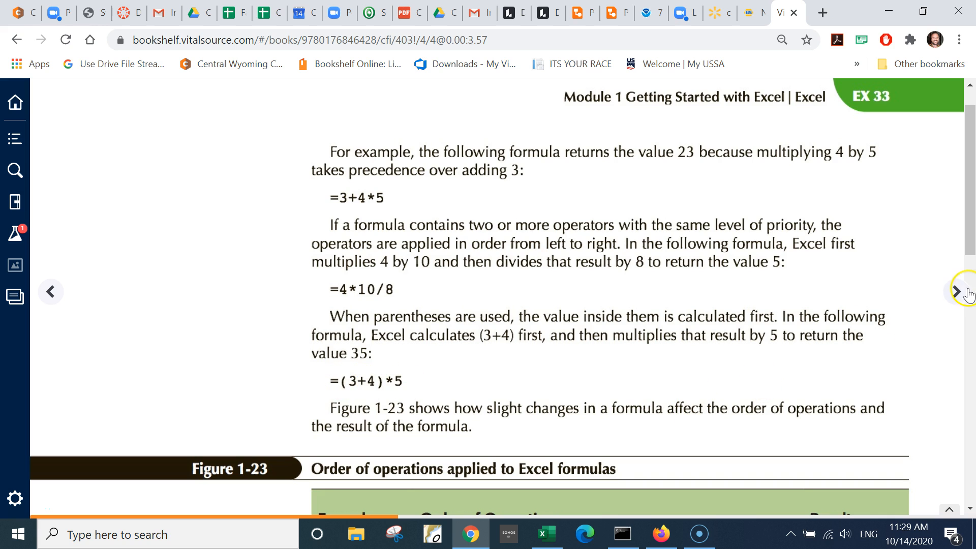
left_click_drag(970, 229, 963, 313)
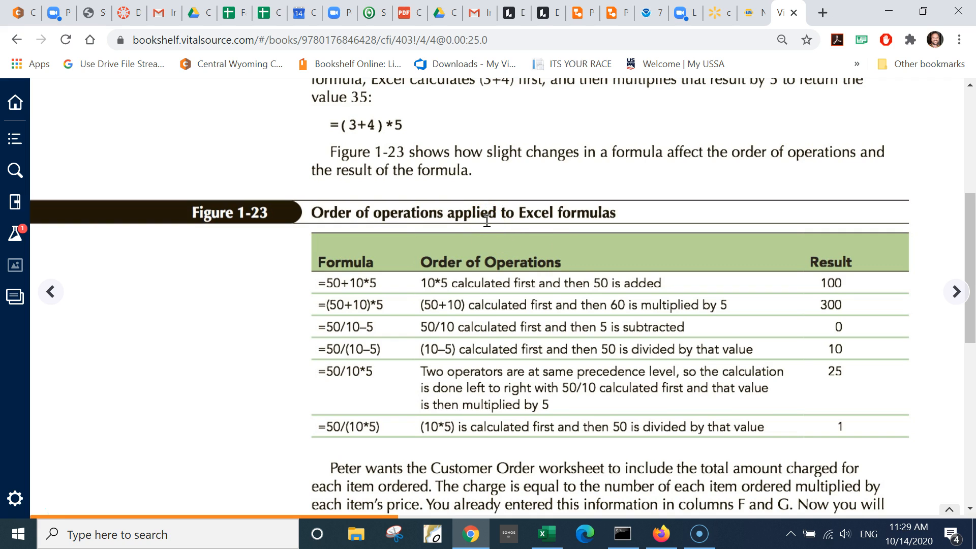
left_click(490, 228)
left_click(376, 129)
left_click_drag(970, 239, 968, 193)
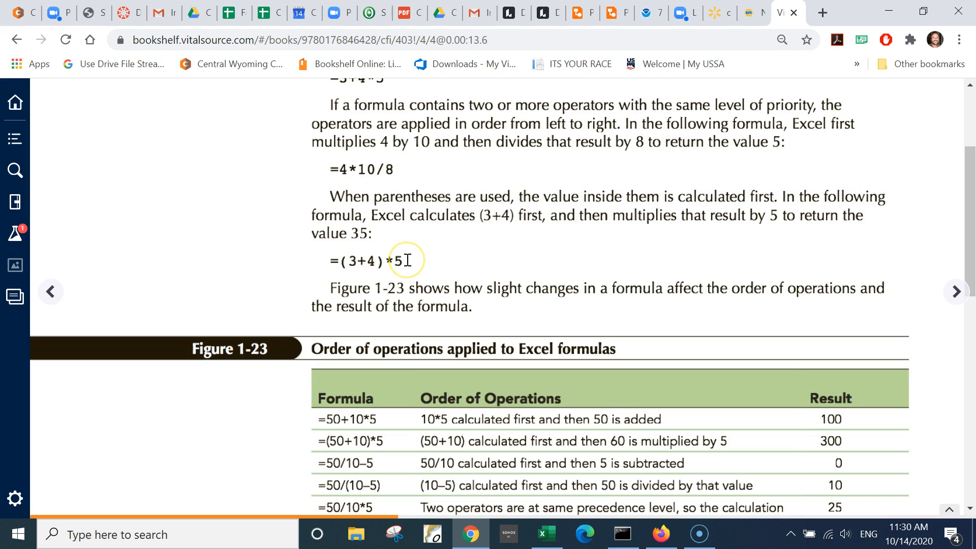
left_click_drag(407, 260, 382, 265)
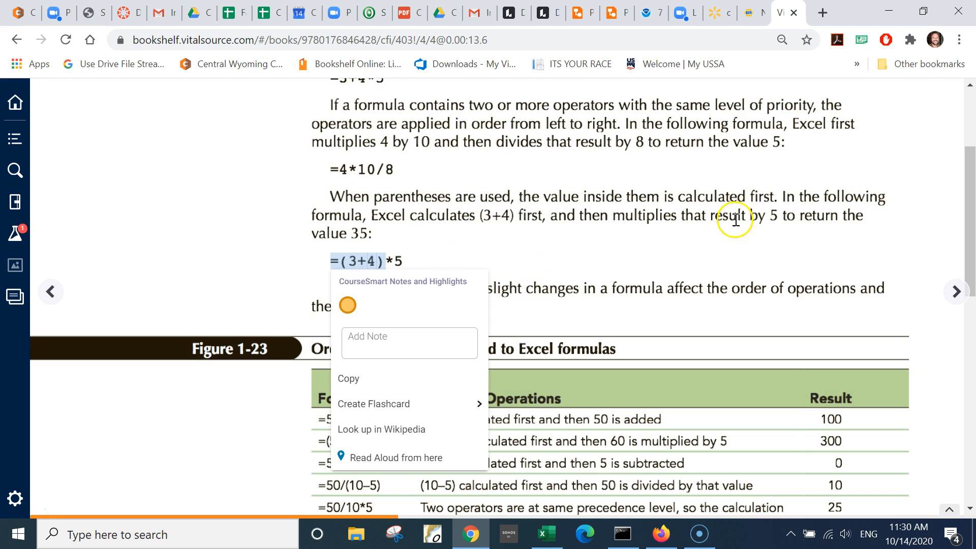
Examine the Figure 1-23 order-of-operations table and the instructions for calculating the charge for the first item ordered
left_click(970, 211)
left_click_drag(970, 211, 971, 298)
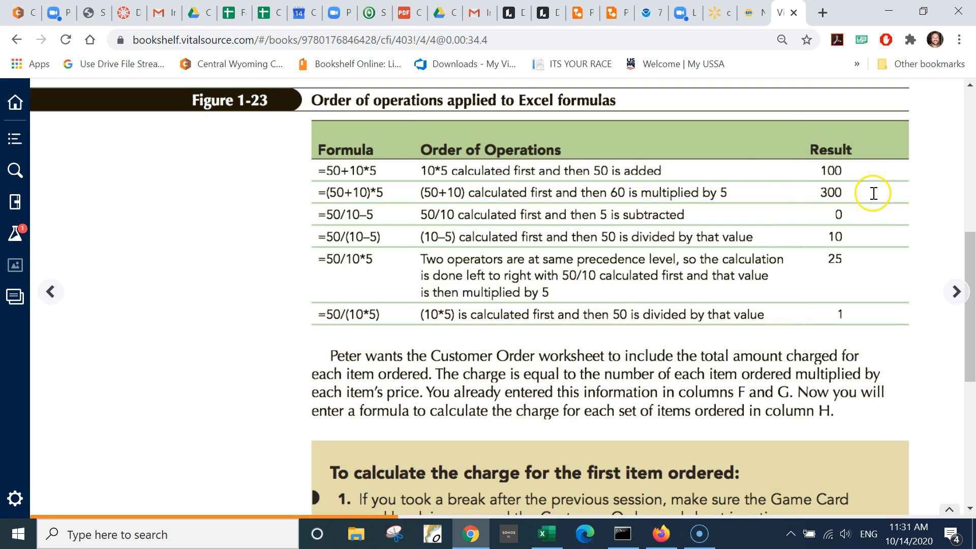
left_click_drag(324, 168, 839, 195)
left_click(478, 220)
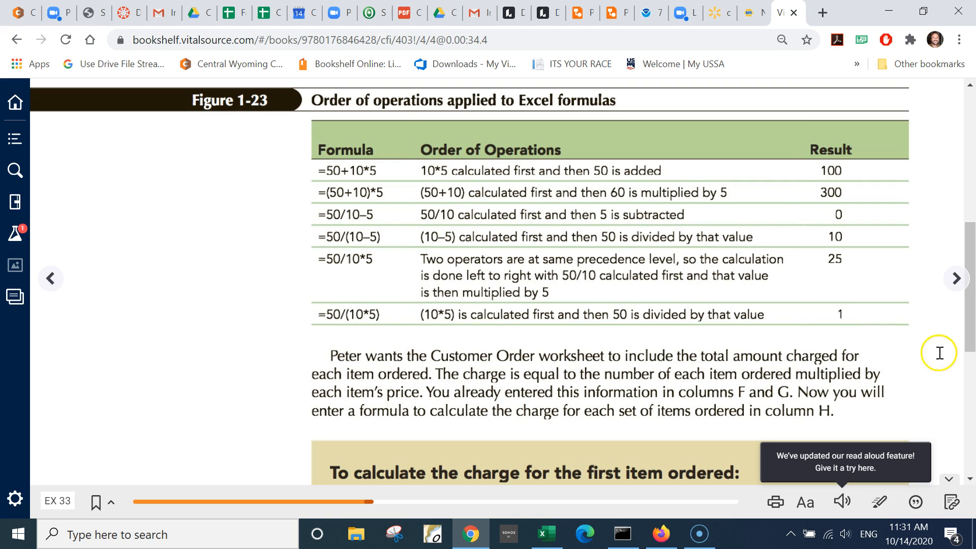
left_click_drag(970, 345, 972, 460)
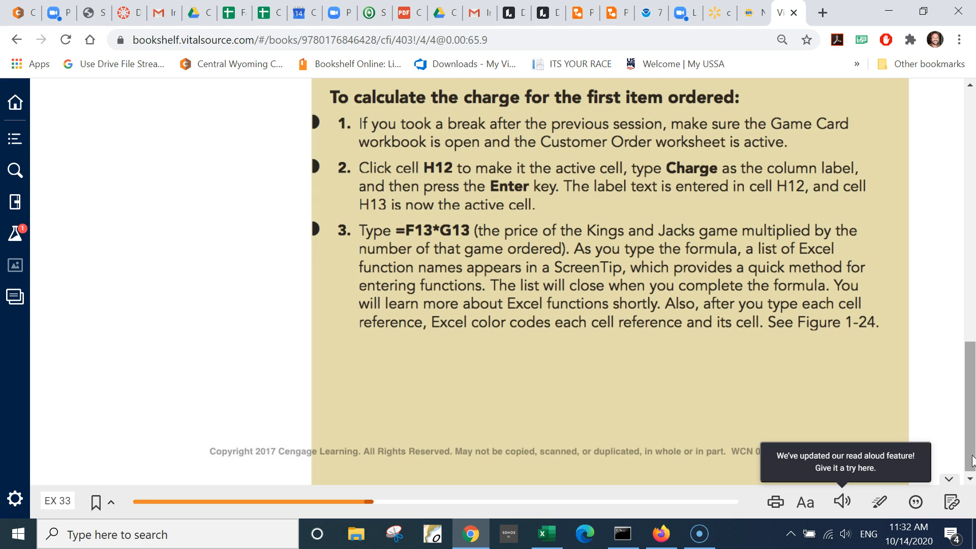
mouse_move(972, 460)
left_mouse_down()
mouse_move(970, 325)
mouse_move(965, 476)
left_mouse_up()
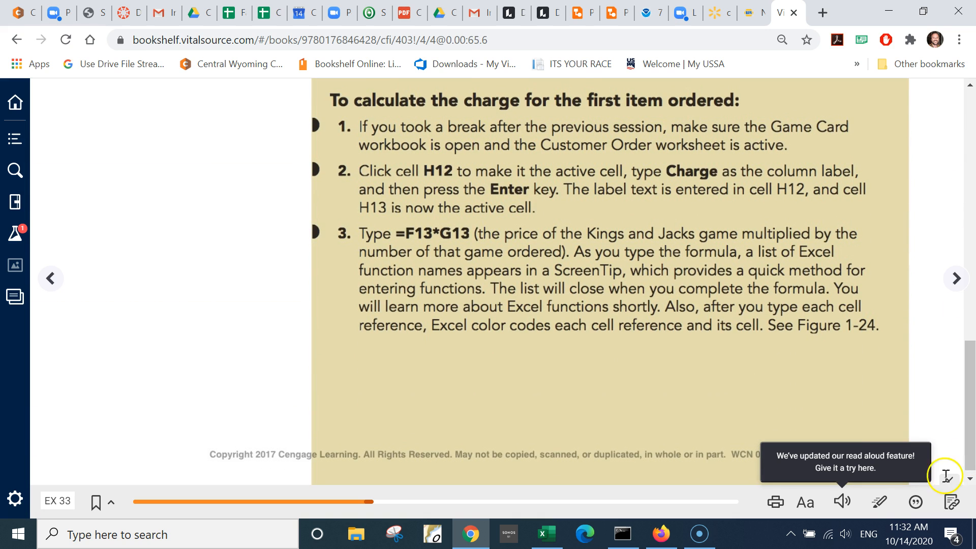
Switch to the mrh Game Card workbook in Excel and review the Customer Order and Documentation worksheets, ending on Customer Order
left_click(544, 544)
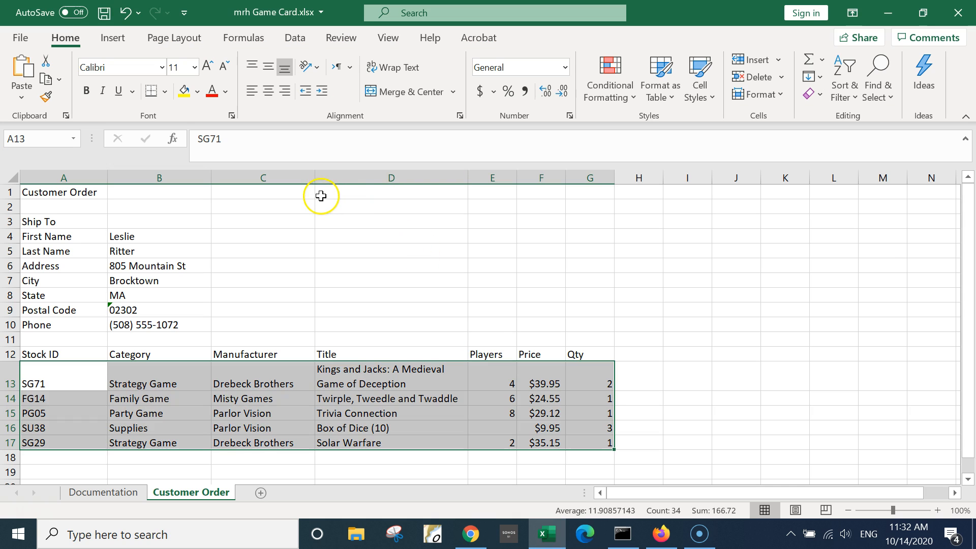
left_click(285, 215)
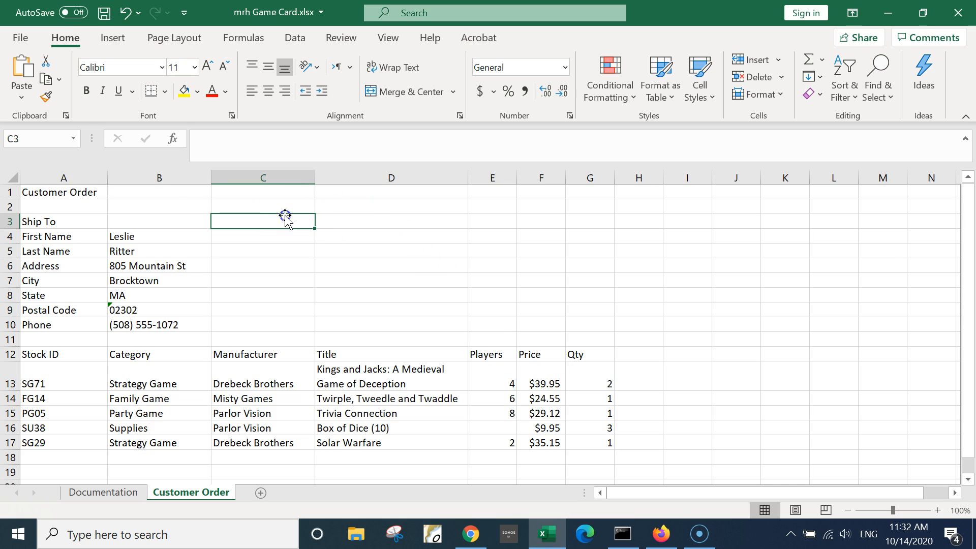
left_click_drag(61, 191, 592, 450)
left_click(118, 493)
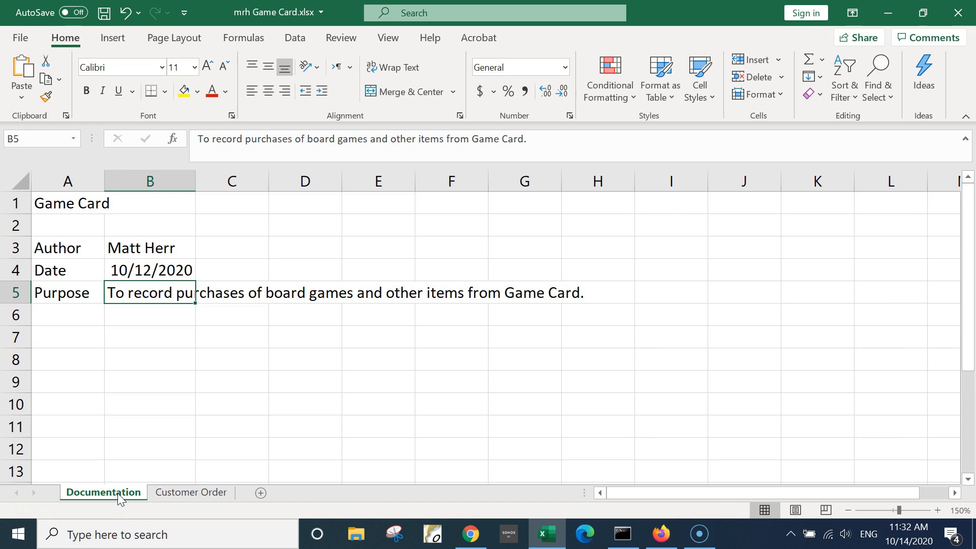
left_click(180, 491)
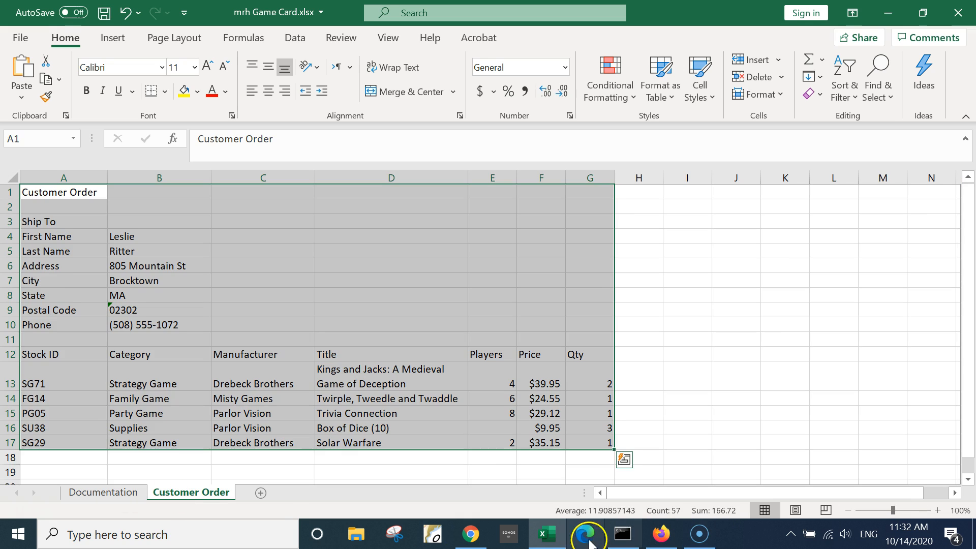
Consult the charge instructions in the Chrome e-book and enter the column label Charge in cell H12 of Excel's Customer Order sheet
left_click(470, 534)
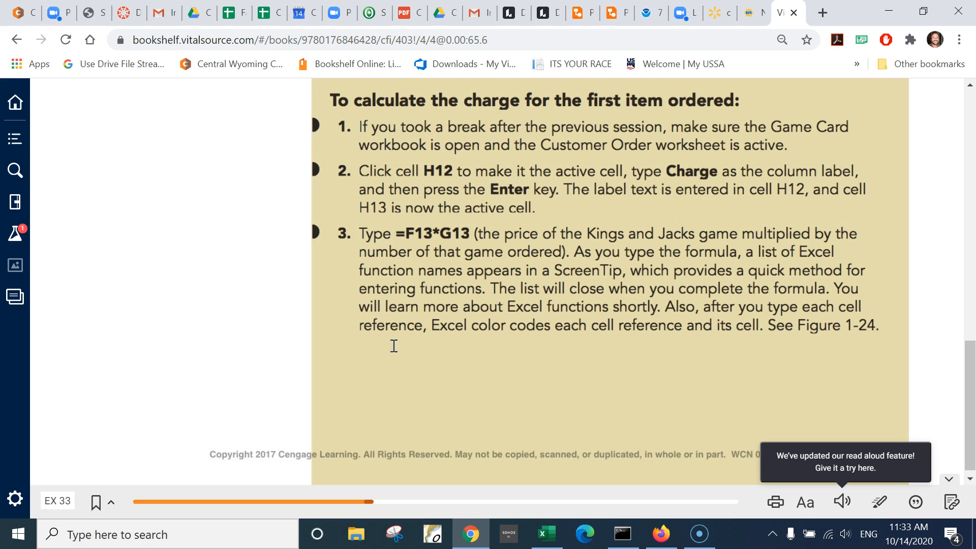
left_click(558, 535)
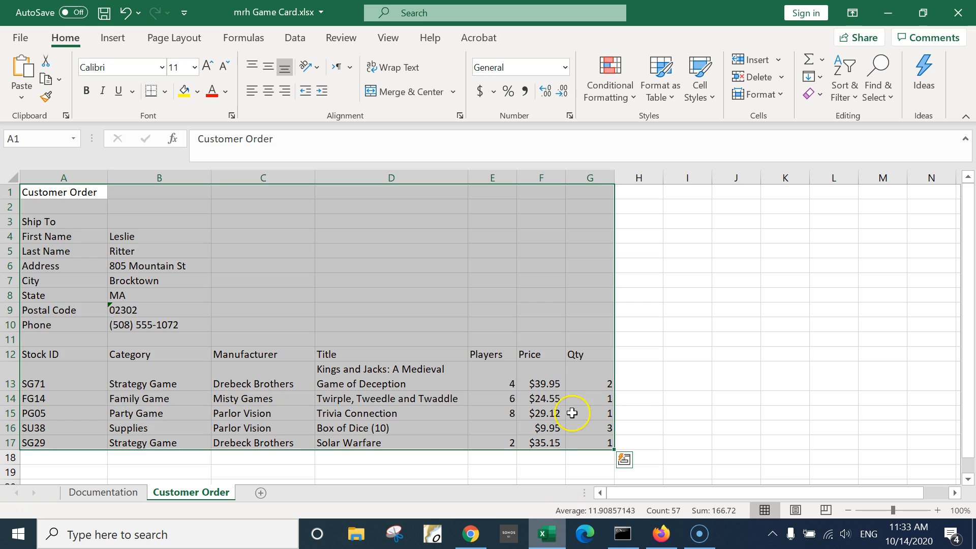
left_click(633, 355)
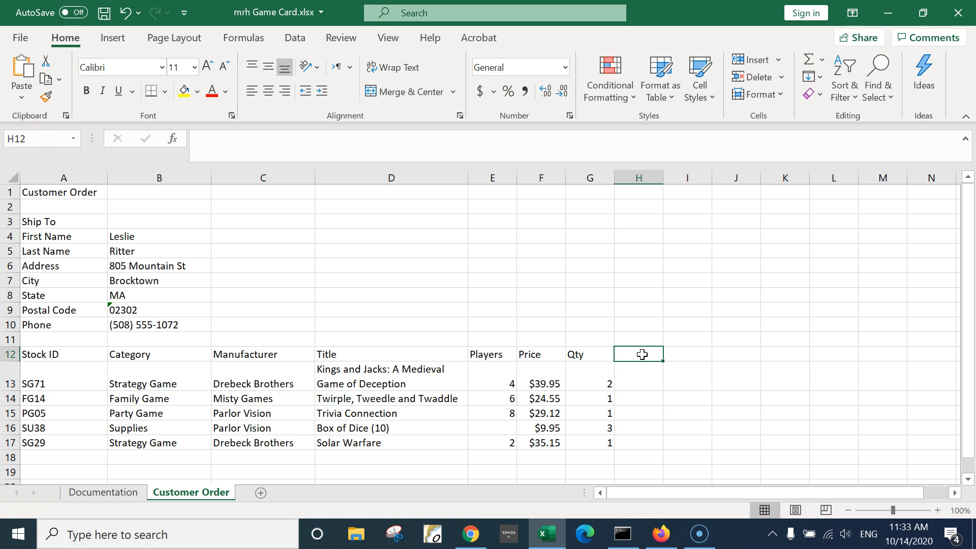
type("Charge")
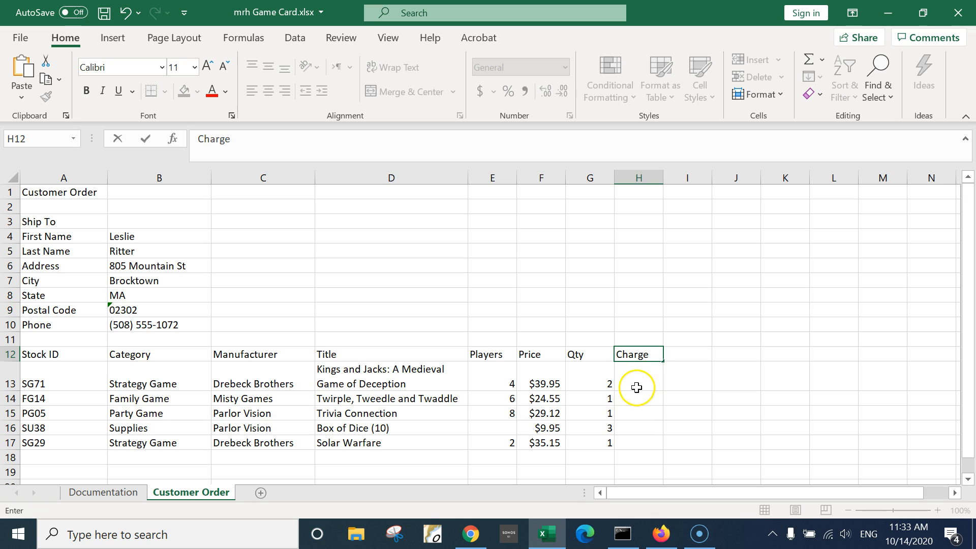
Calculate the Kings and Jacks charge in cell H13 with the formula =F13*G13, and reselect the cell to inspect its formula
left_click(639, 376)
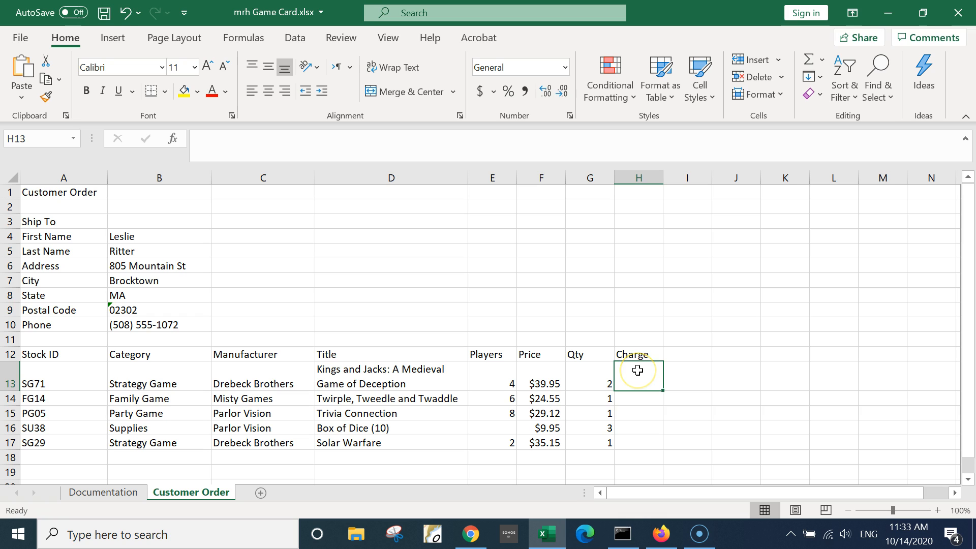
type("=")
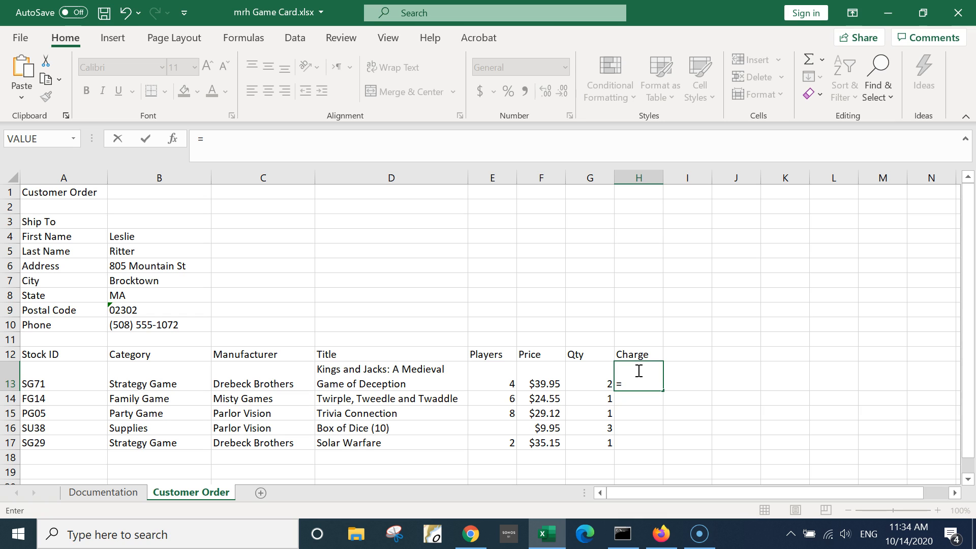
type("F")
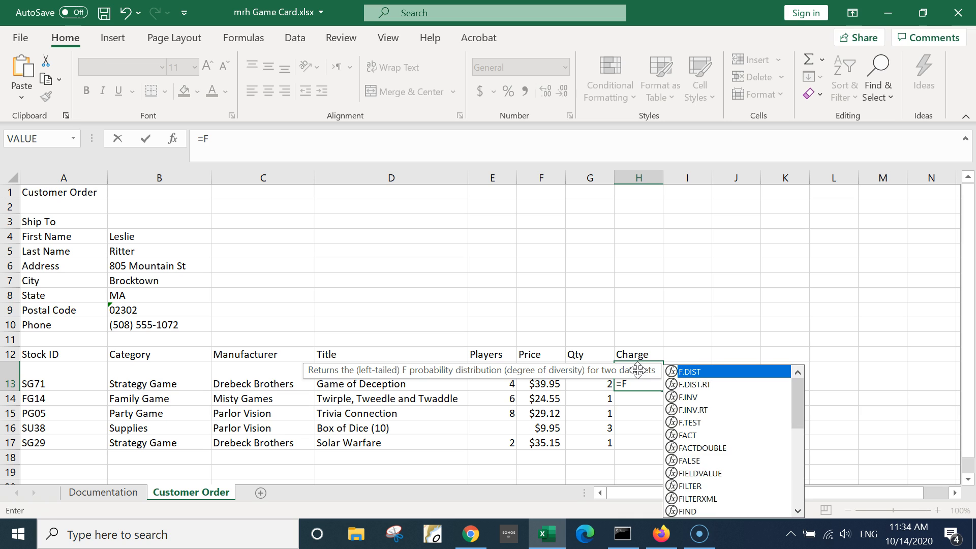
type("13")
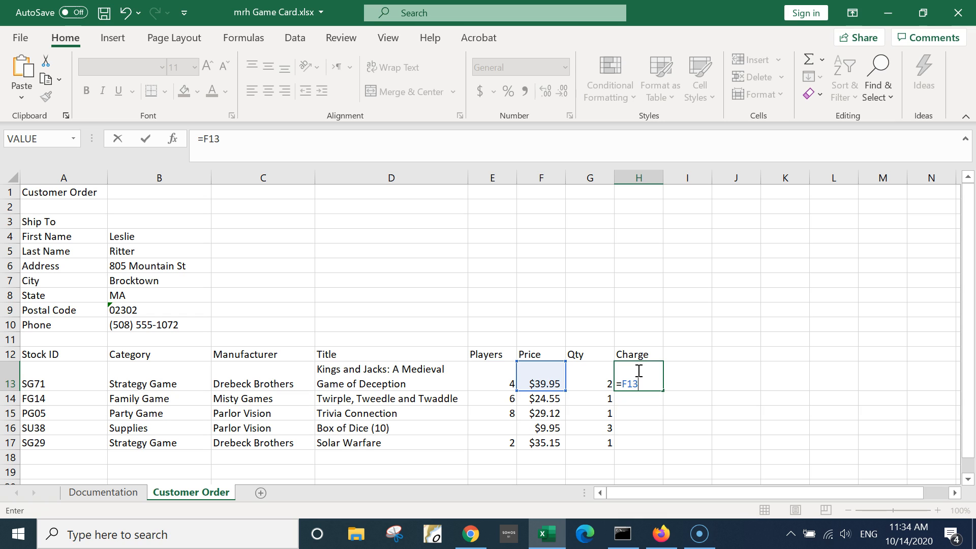
type("*G13")
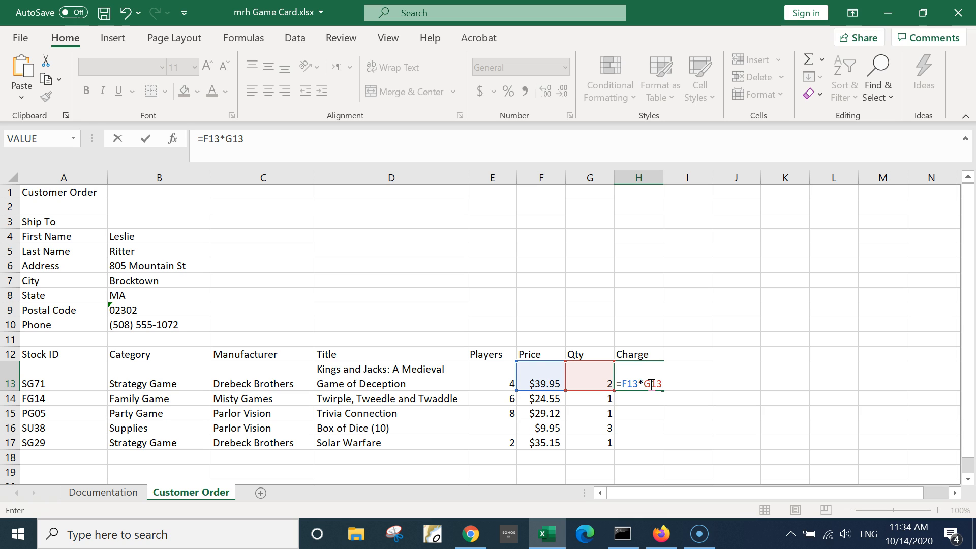
key("Return")
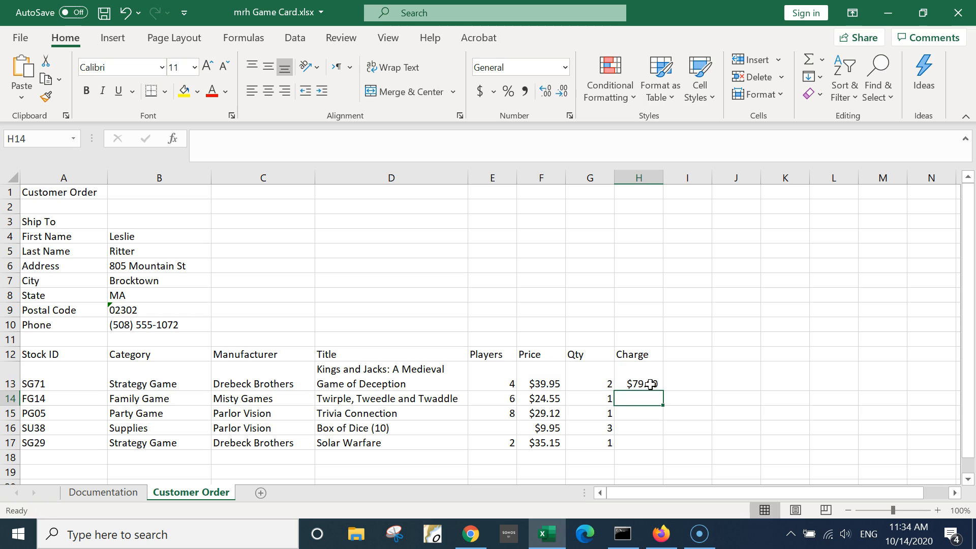
left_click(652, 395)
left_click(642, 384)
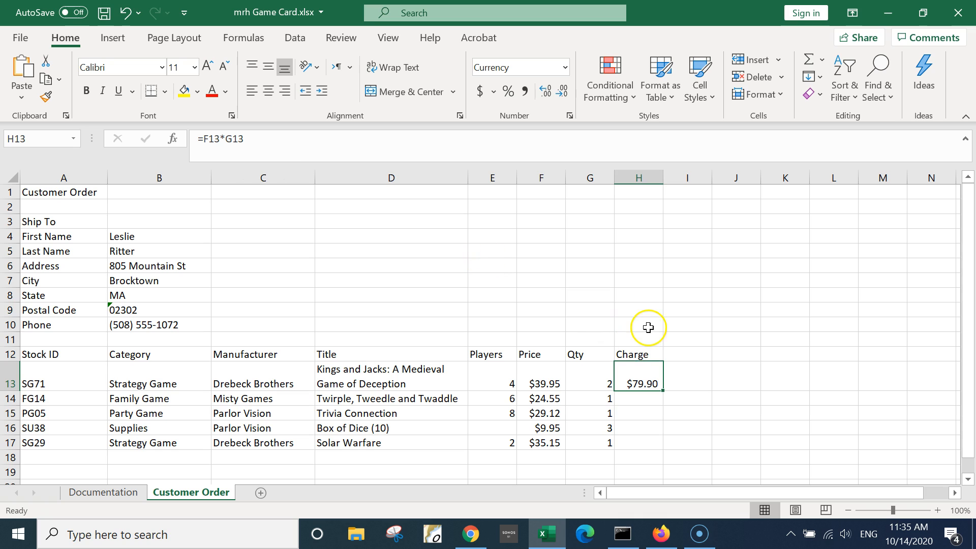
Calculate the Twirple, Tweedle and Twaddle charge in cell H14 with the formula =F14*G14
left_click(635, 399)
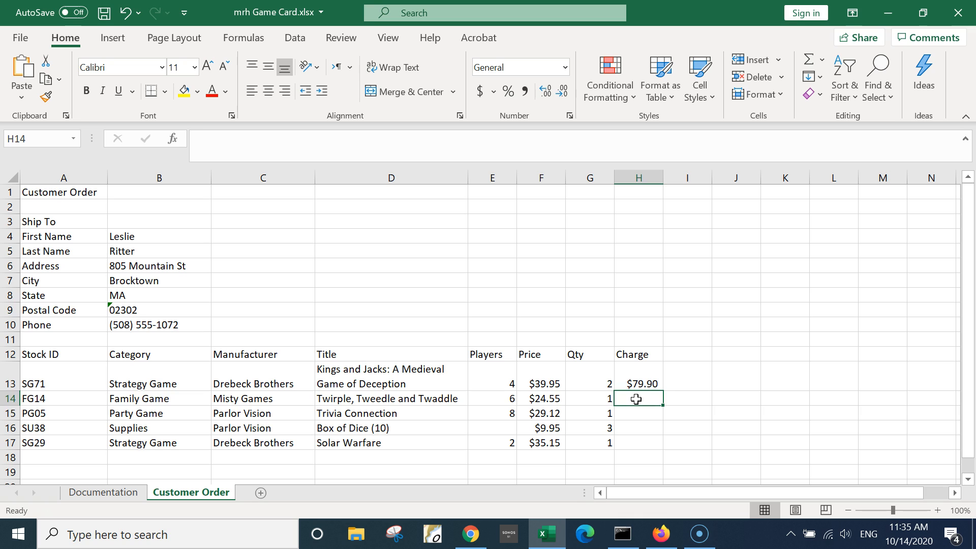
type("=")
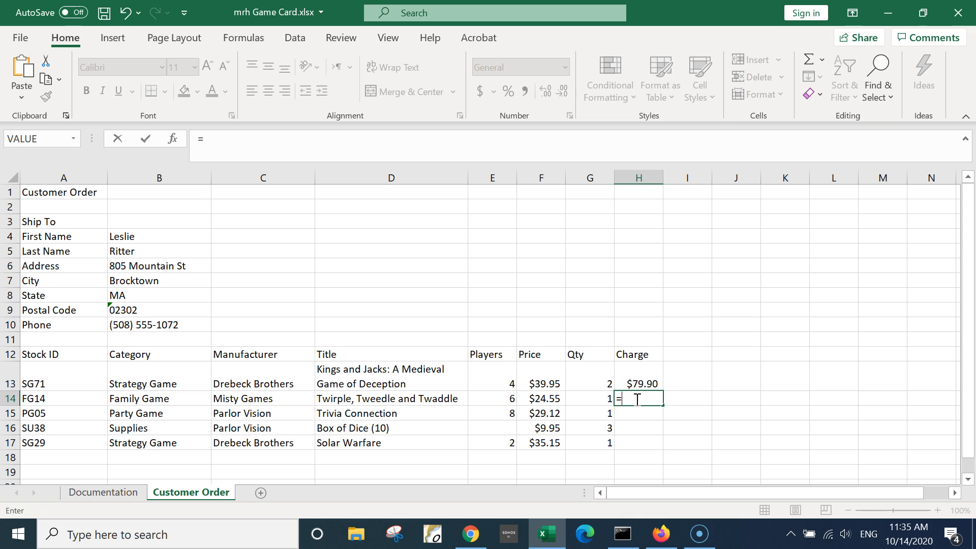
left_click(545, 401)
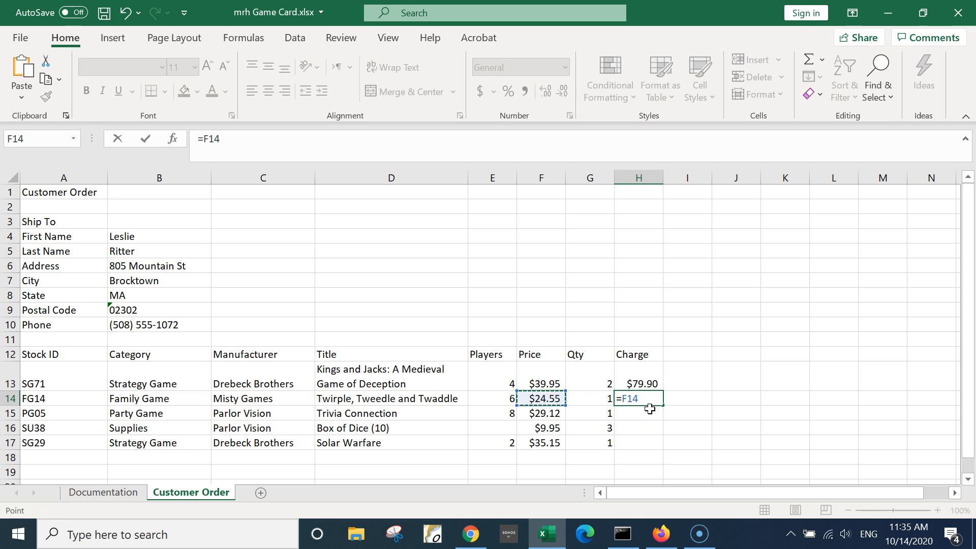
type("*")
left_click(585, 398)
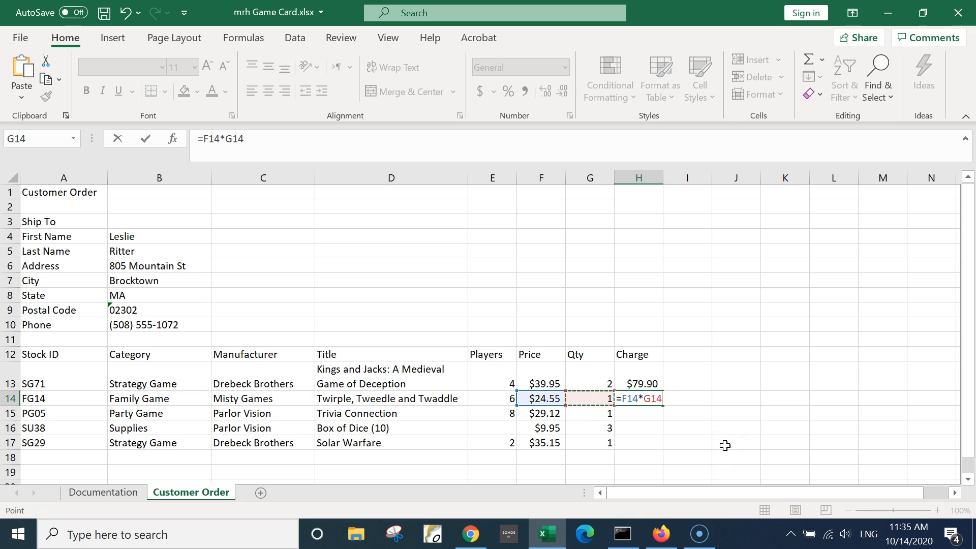
key("Return")
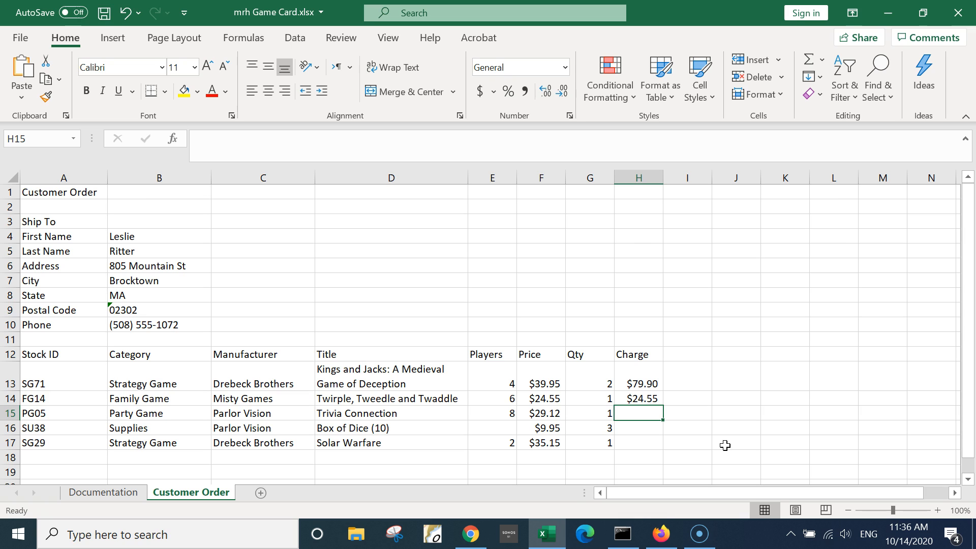
Copy the charge formula from cell H14 into cells H15:H17 for the remaining ordered items
left_click(636, 398)
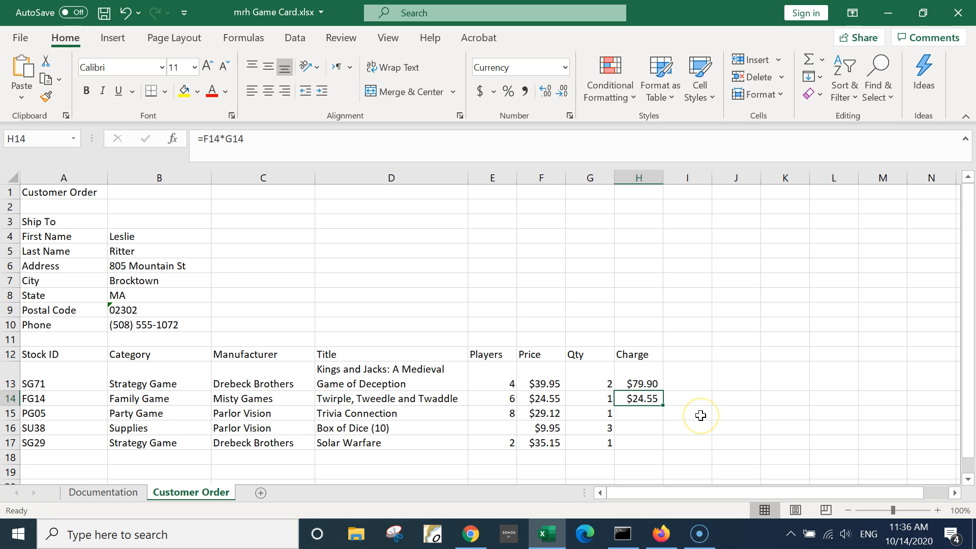
key("ctrl+c")
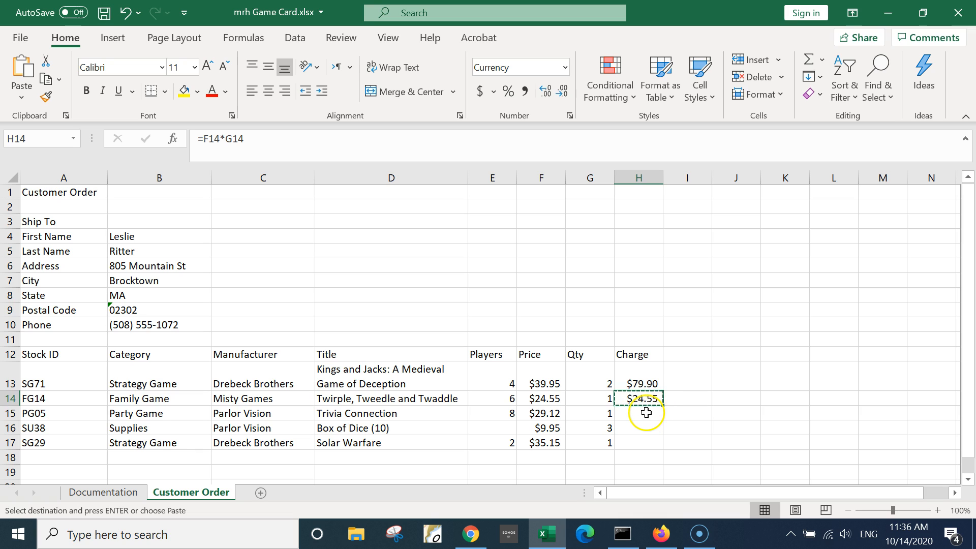
left_click_drag(647, 415, 648, 439)
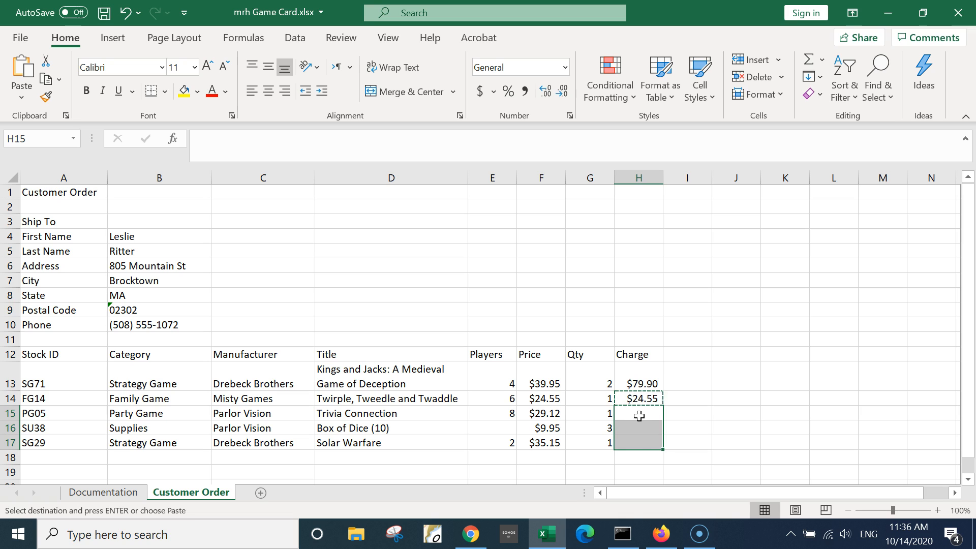
key("ctrl+v")
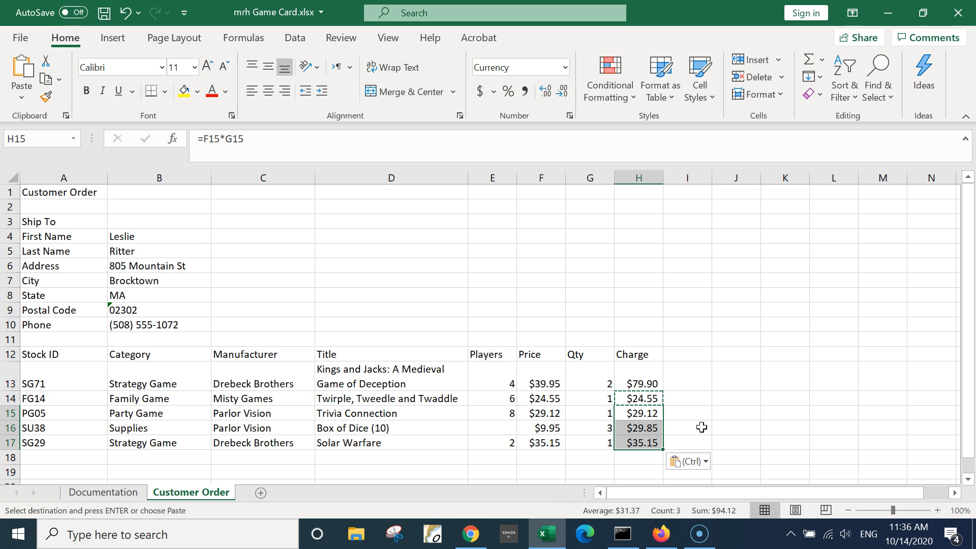
Inspect the formulas in Charge cells H14 through H17 one by one, ending the active copy mode
left_click(639, 416)
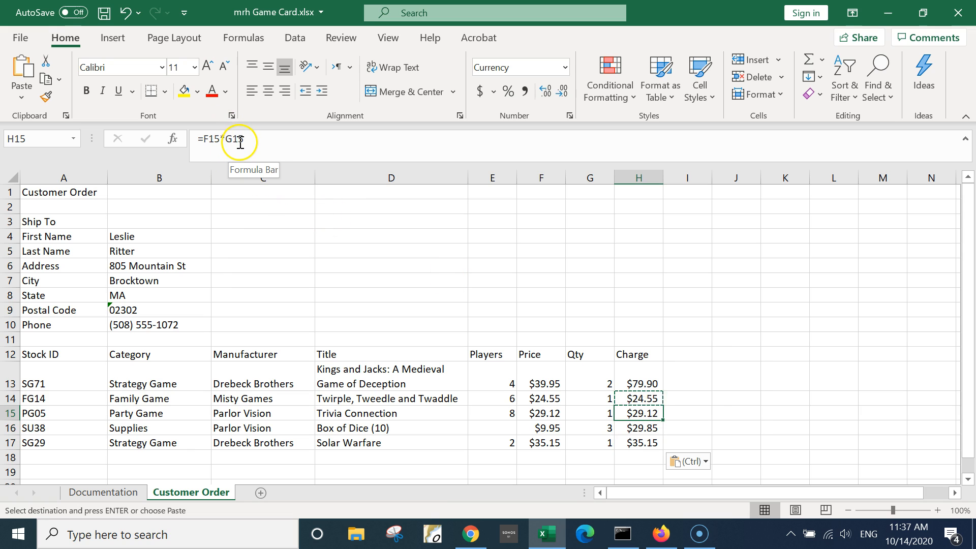
key("ctrl")
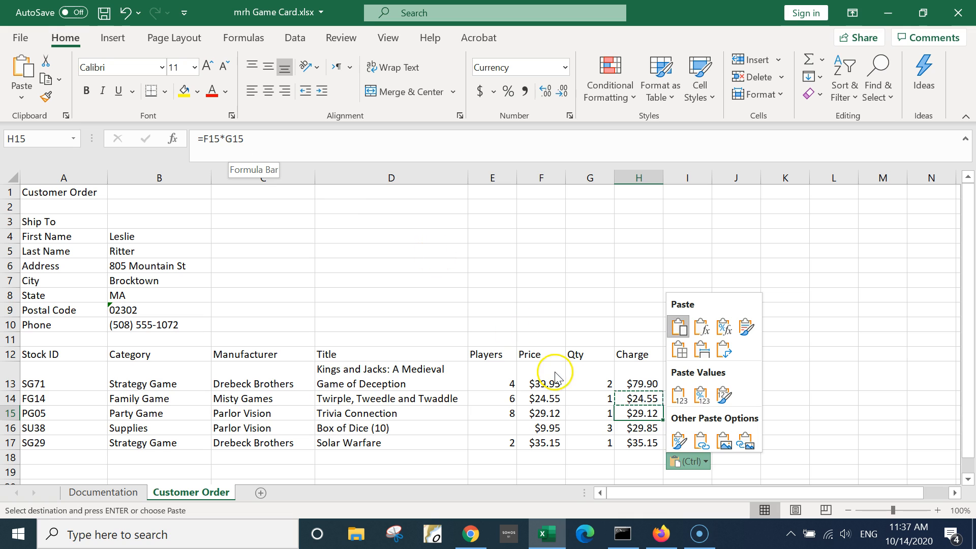
left_click(630, 421)
left_click(628, 400)
key("Escape")
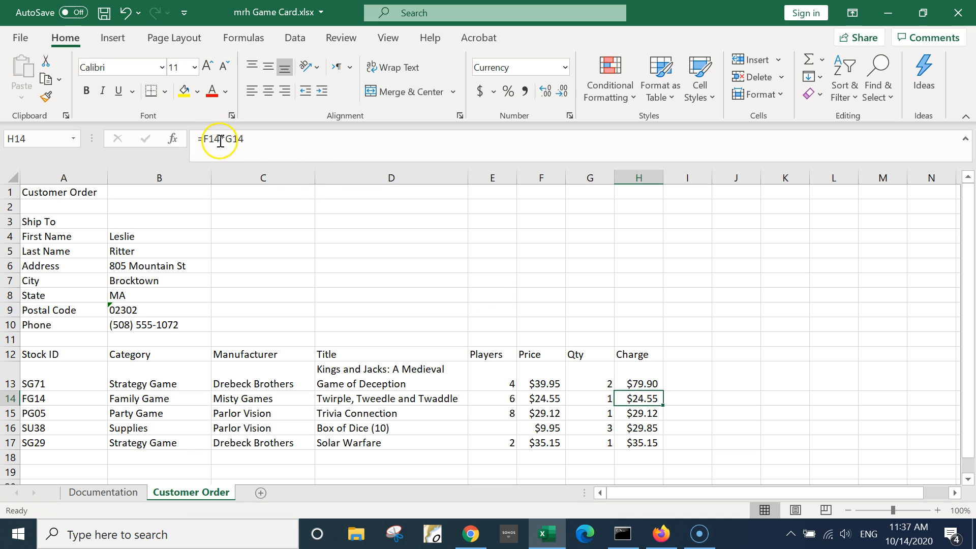
left_click(639, 427)
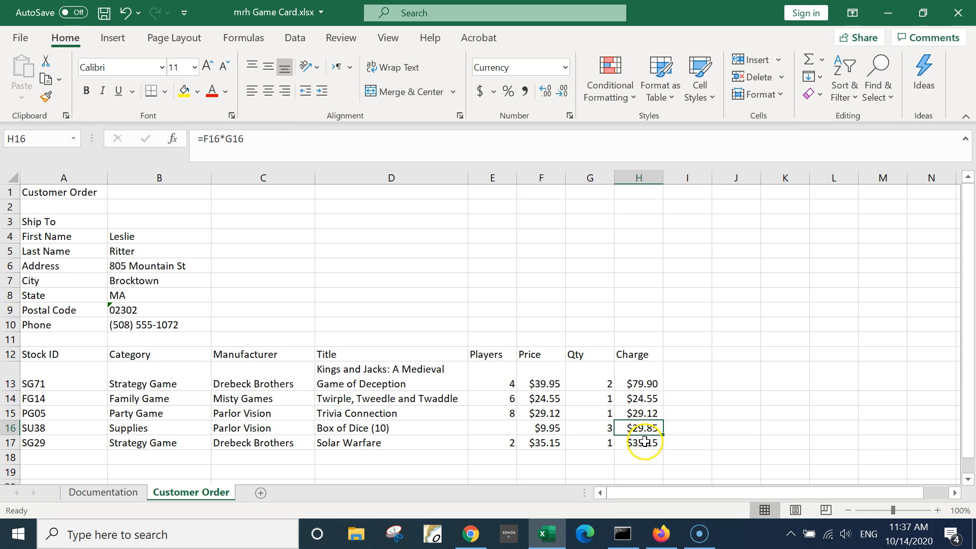
left_click(644, 441)
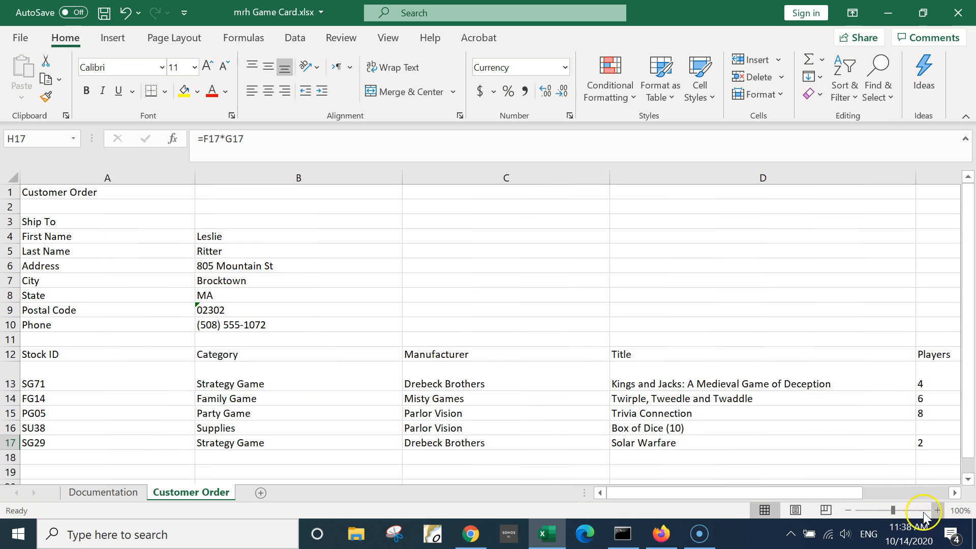
Examine all Charge formulas with formulas displayed in the cells, and restore the normal value display at 100% zoom
left_click(849, 511)
left_click(849, 511)
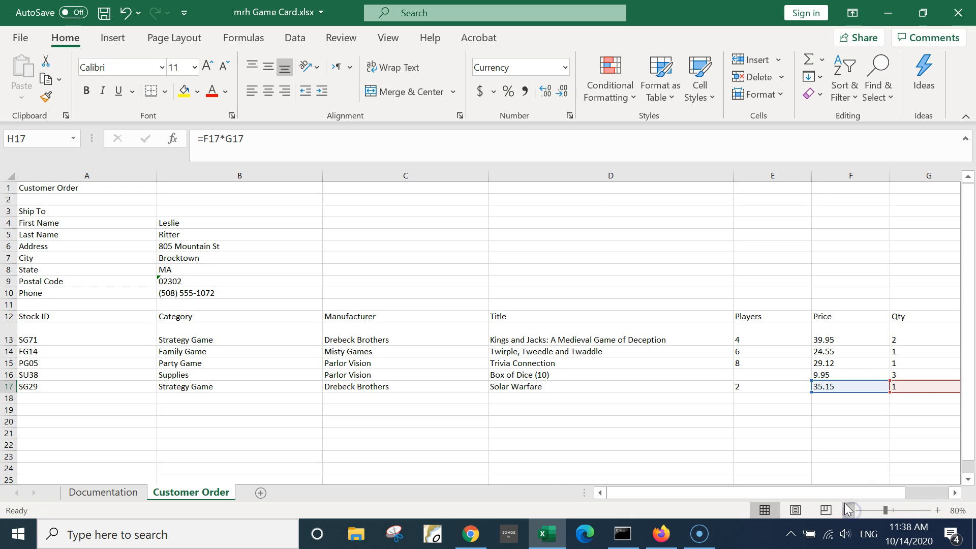
left_click(921, 494)
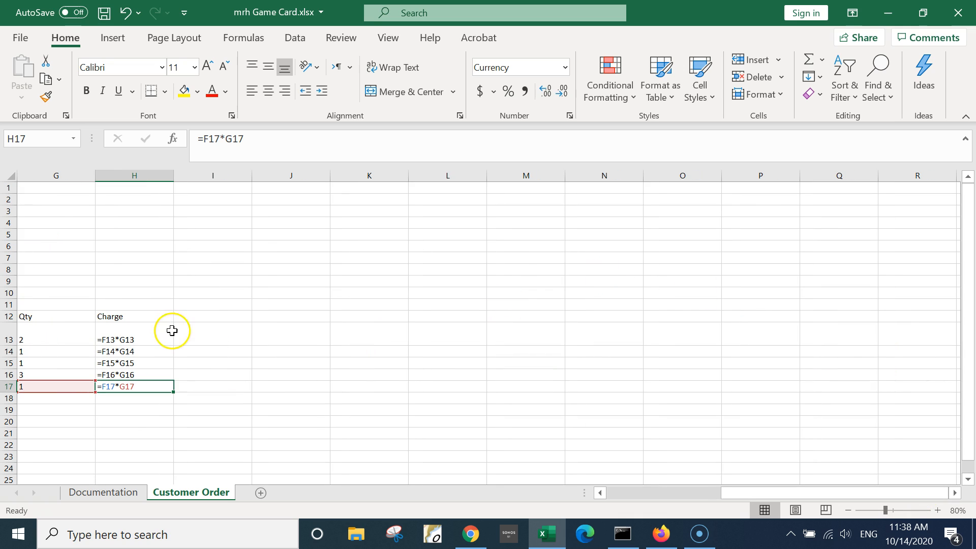
left_click(600, 493)
left_click(600, 492)
left_click(601, 493)
left_click(600, 493)
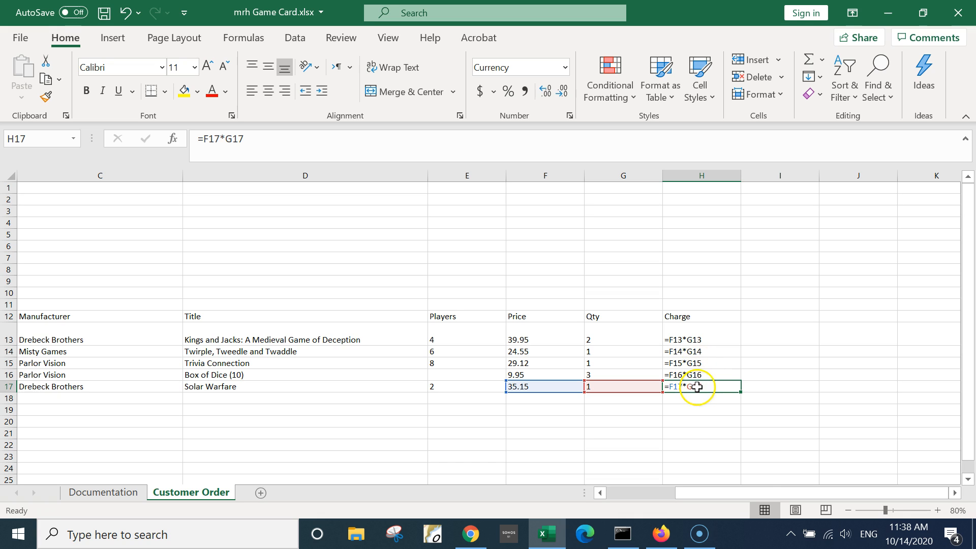
key("ctrl+grave")
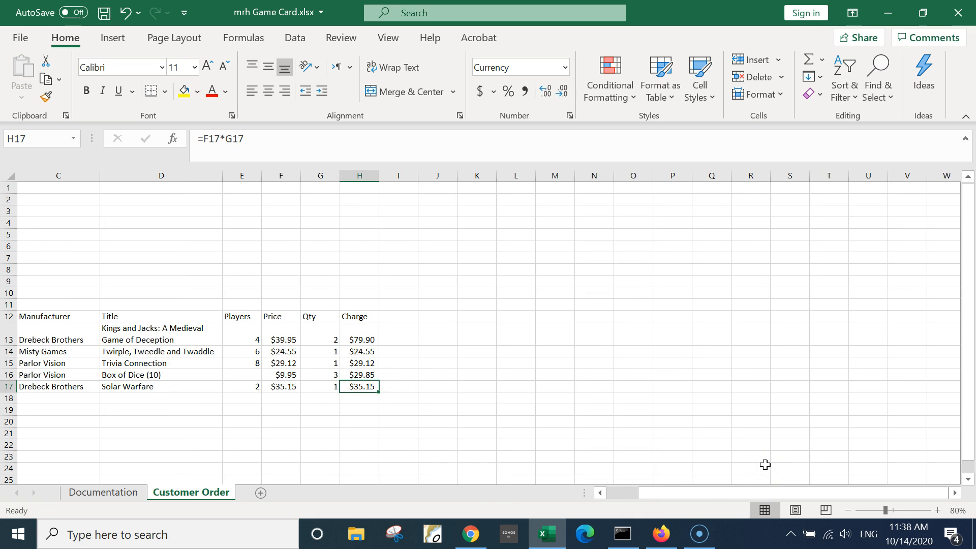
left_click(614, 493)
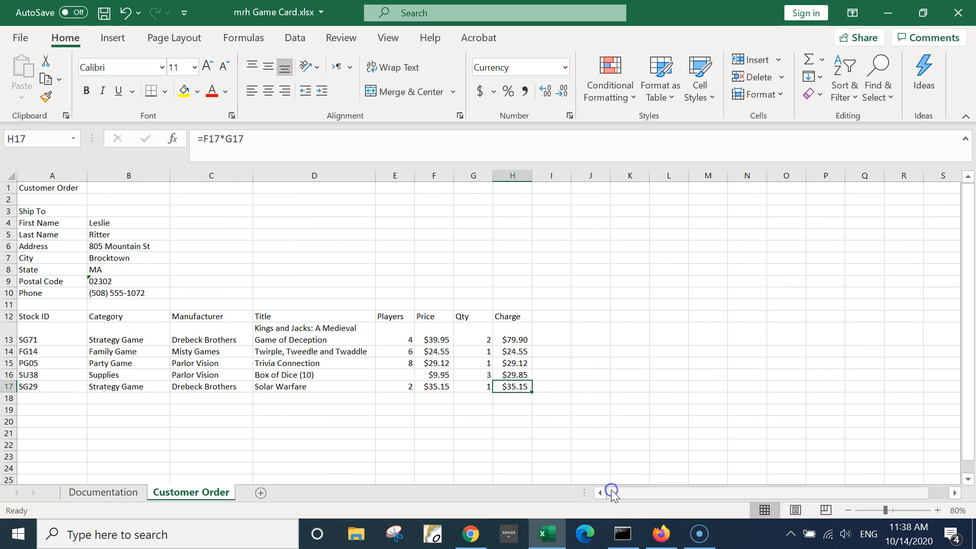
left_click(937, 510)
left_click(938, 510)
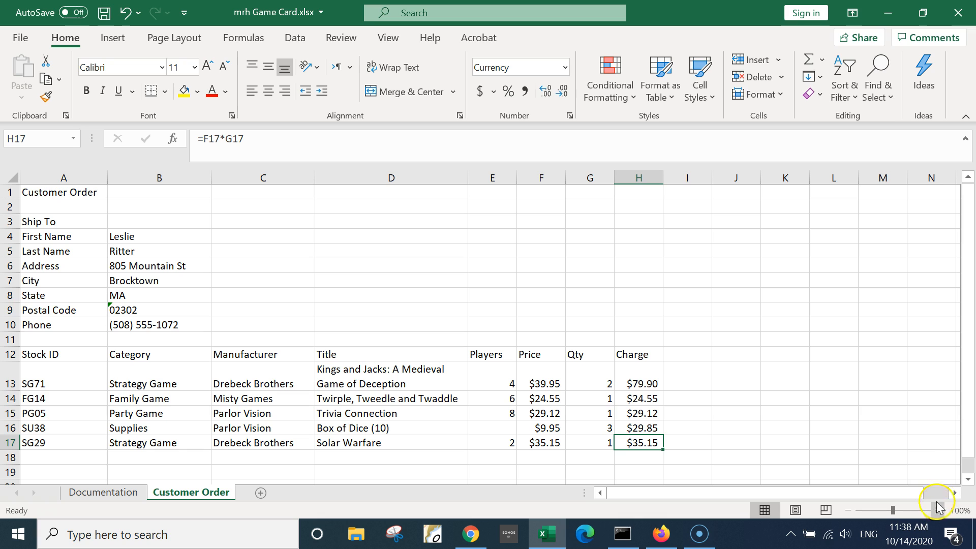
Enter the label Subtotal in cell G18 and total the charges in H18 with =SUM(H13:H17)
left_click(591, 457)
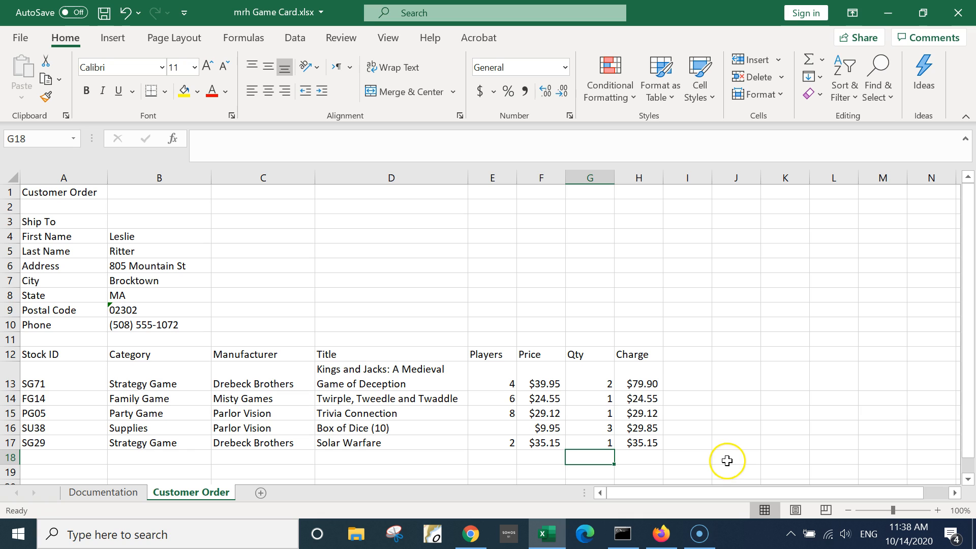
type("Subtotal")
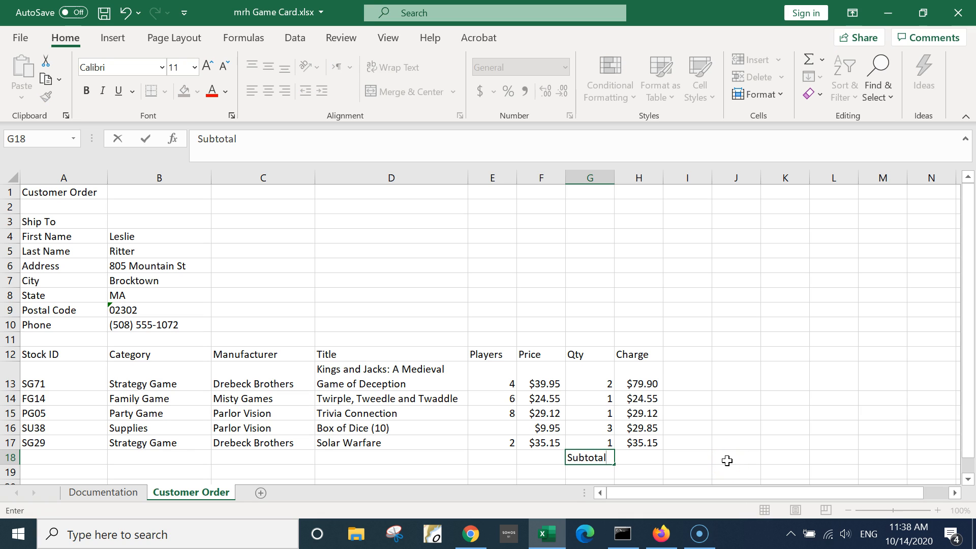
key("Tab")
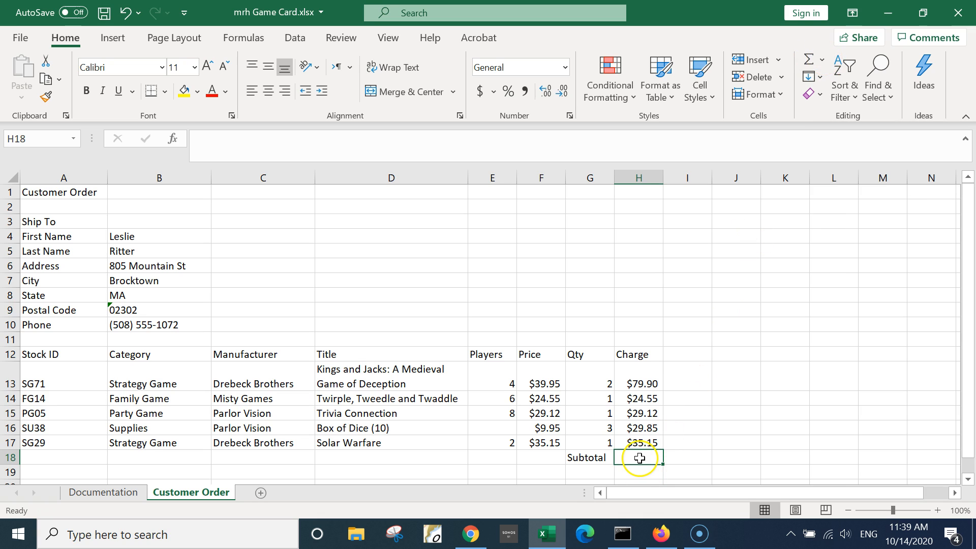
left_click(821, 56)
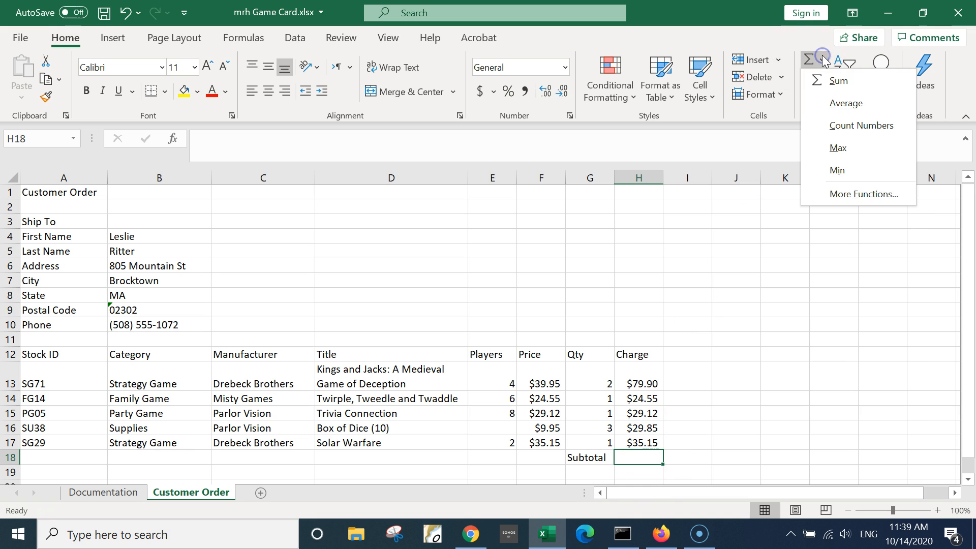
left_click(831, 83)
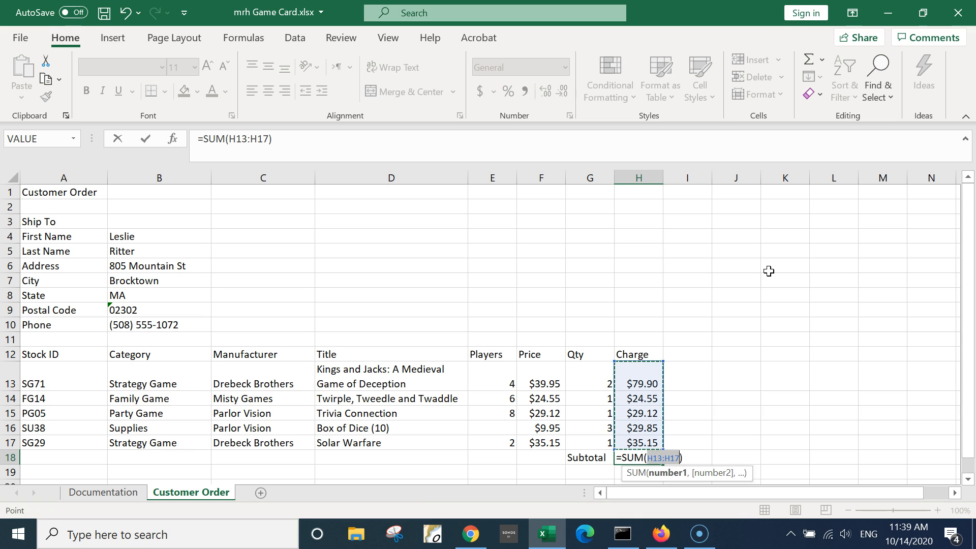
key("Return")
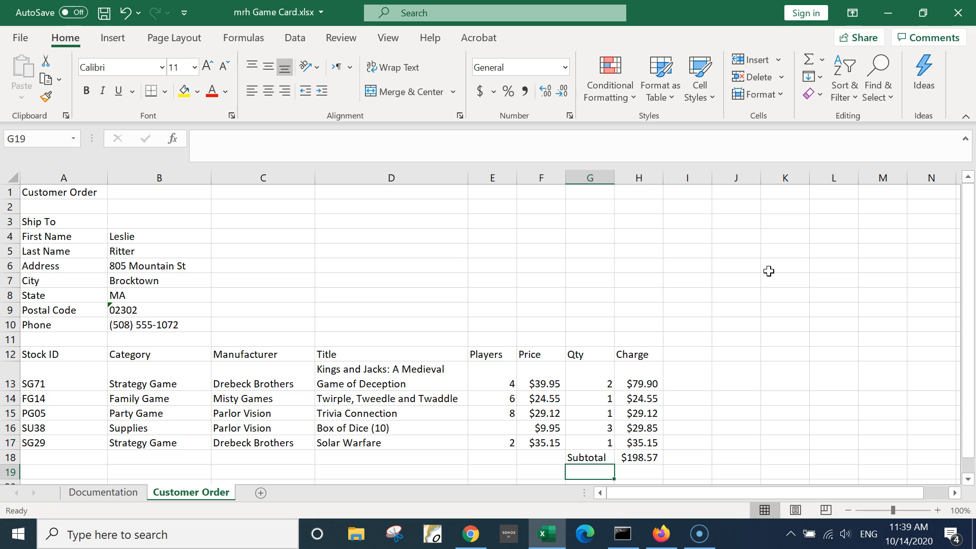
Enter the label Sales Tax in cell G11 and the rate 5% in cell H11
left_click(589, 341)
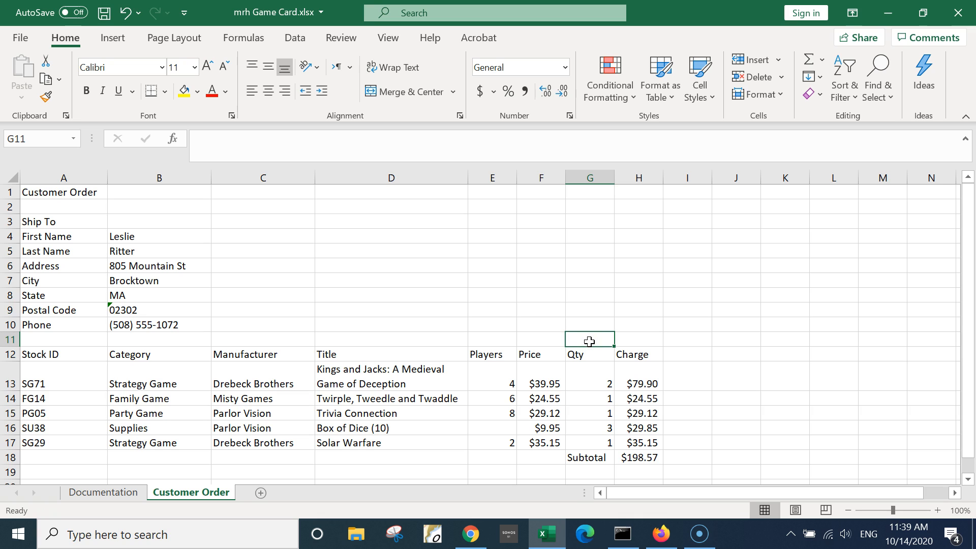
left_click(589, 341)
type("Sales Tax")
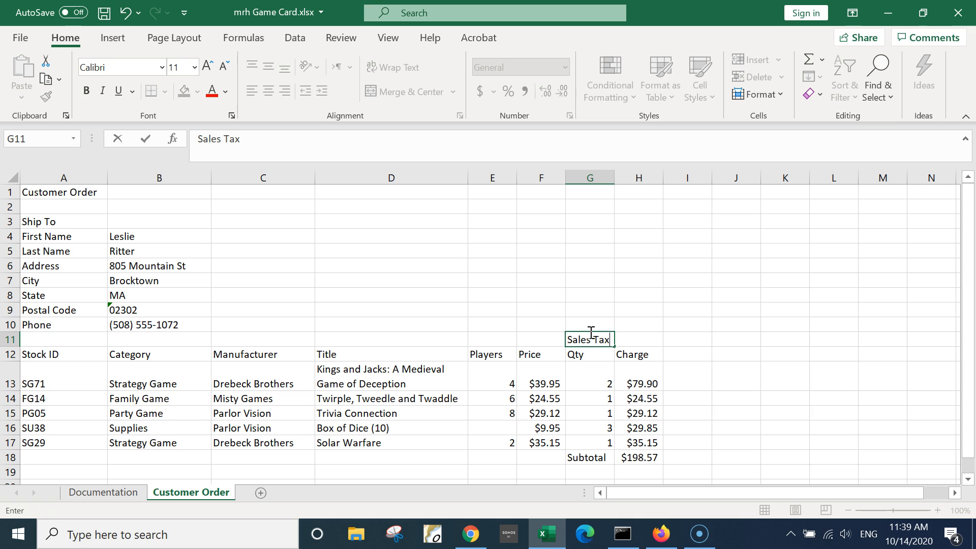
key("Tab")
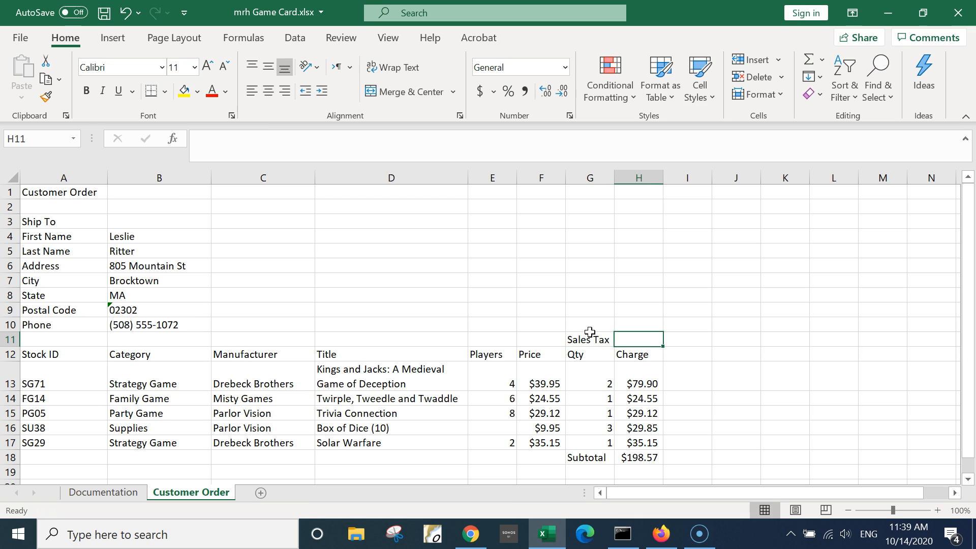
type("5%")
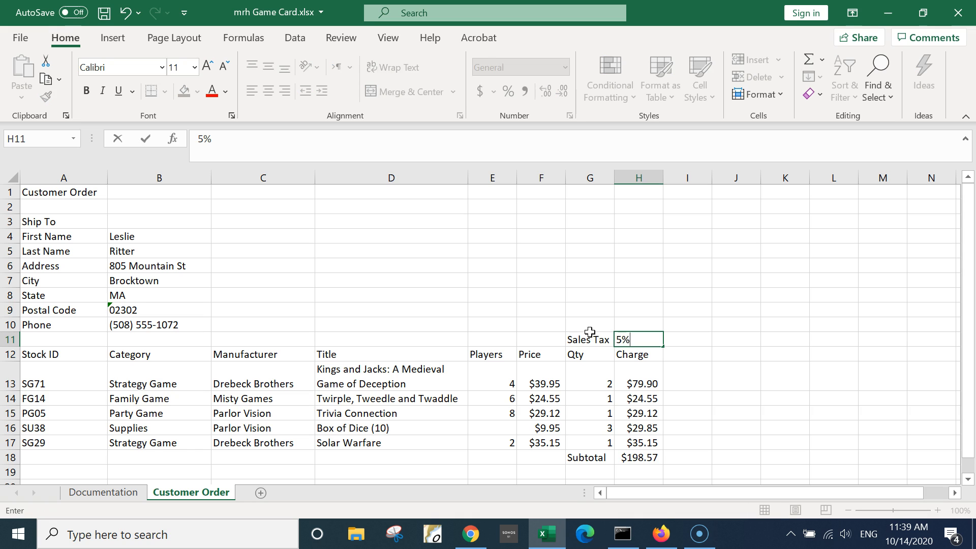
key("Return")
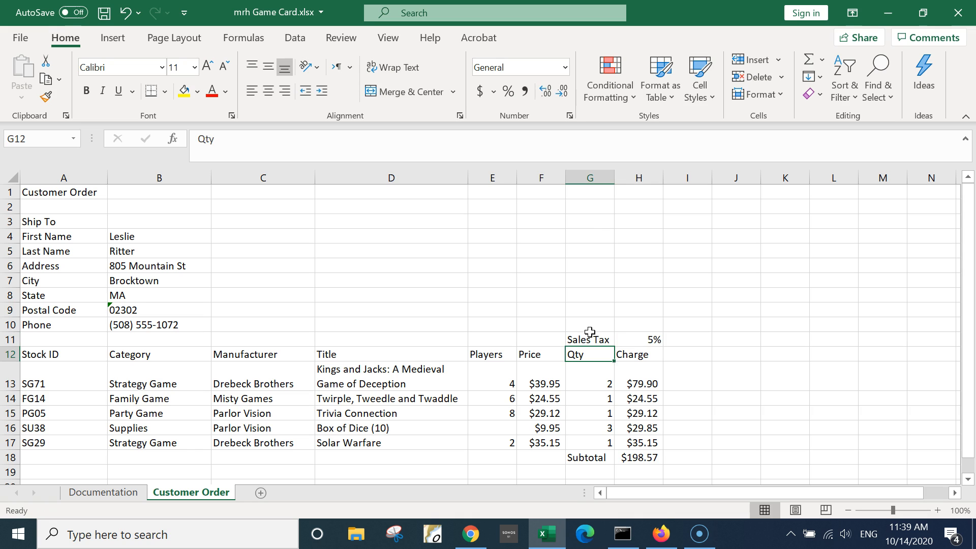
left_click(675, 340)
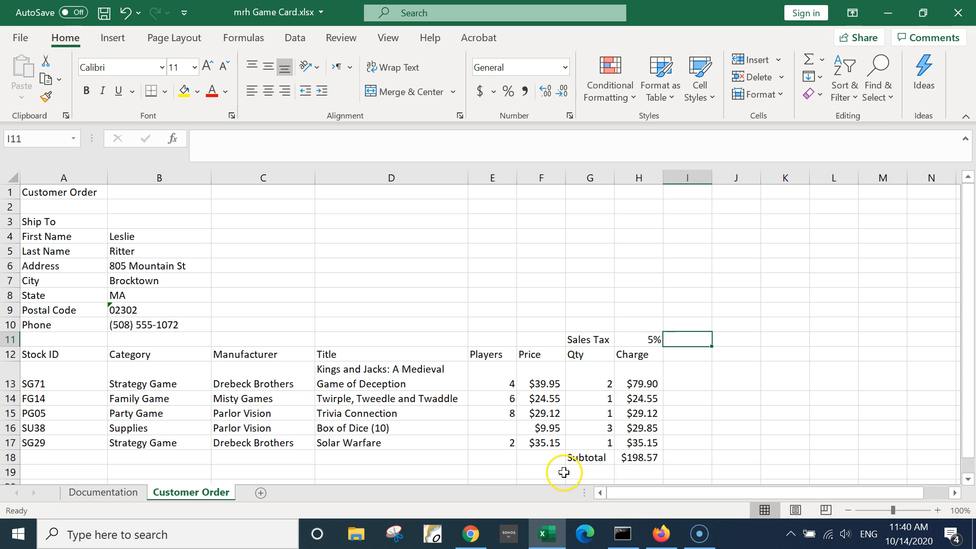
Enter the label Tax in cell G19, below Subtotal, and move to cell H19
left_click(580, 474)
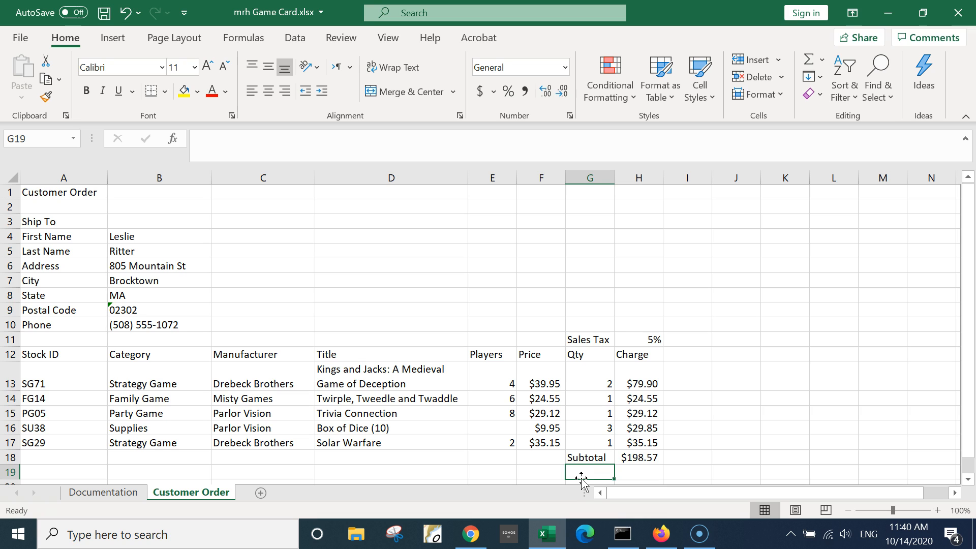
type("Tax")
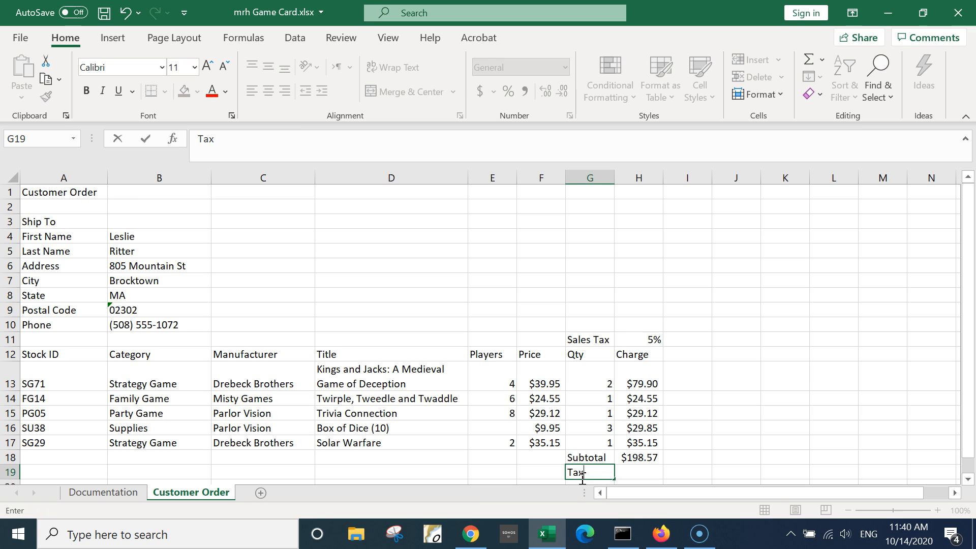
key("Tab")
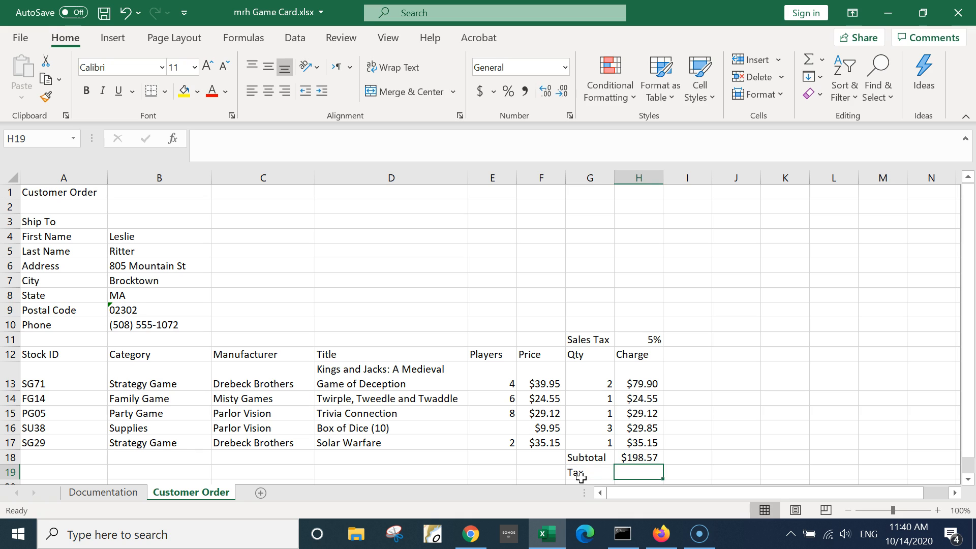
Calculate the sales tax in cell H19 with the formula =H11*H18
type("=")
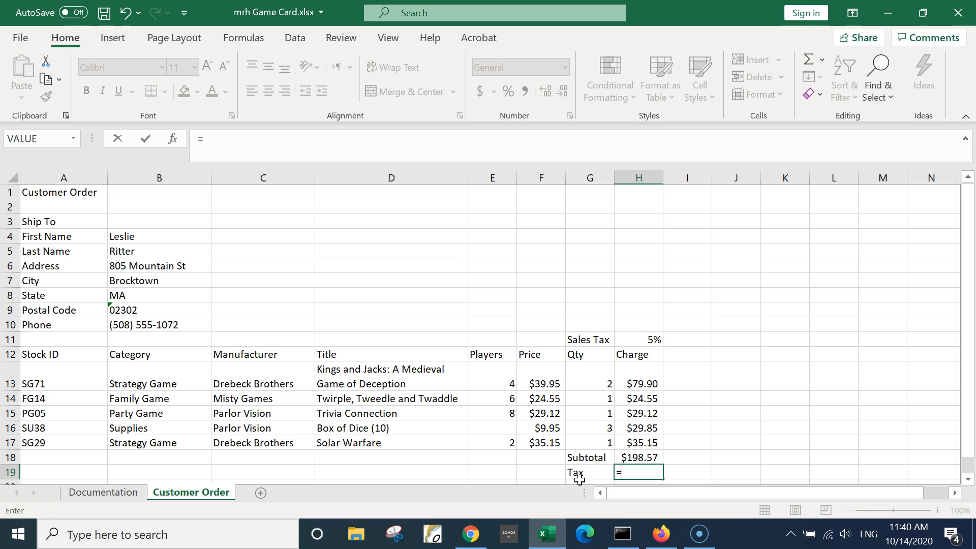
type("H11")
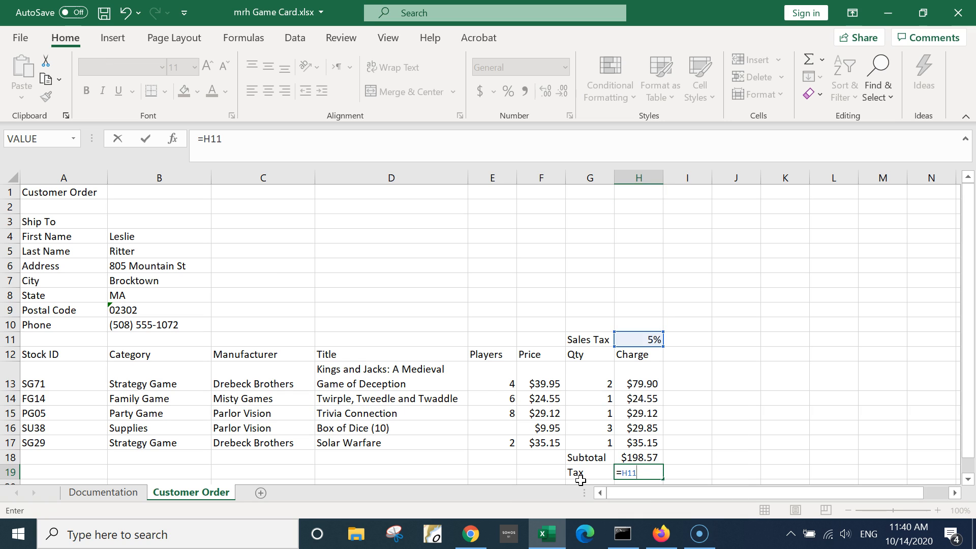
type("*H18")
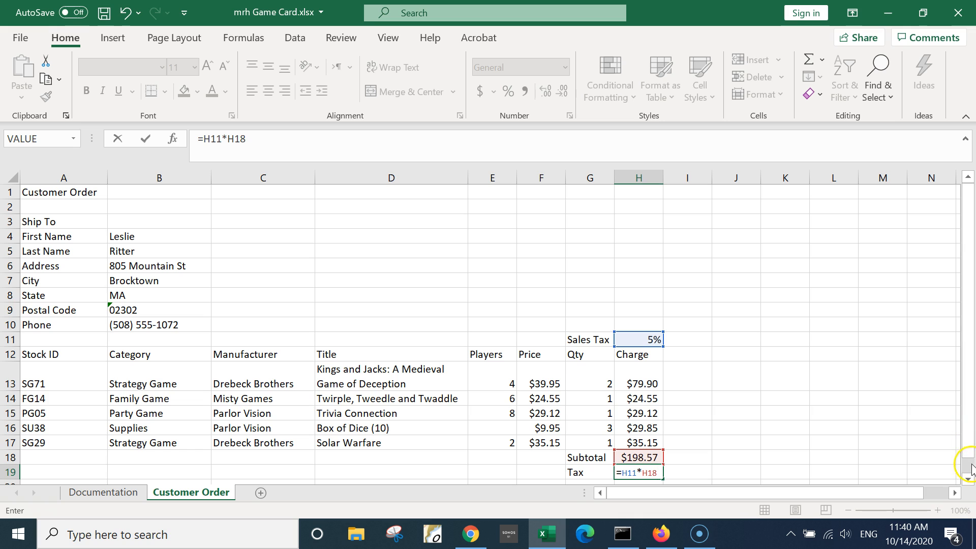
left_click_drag(969, 442, 970, 478)
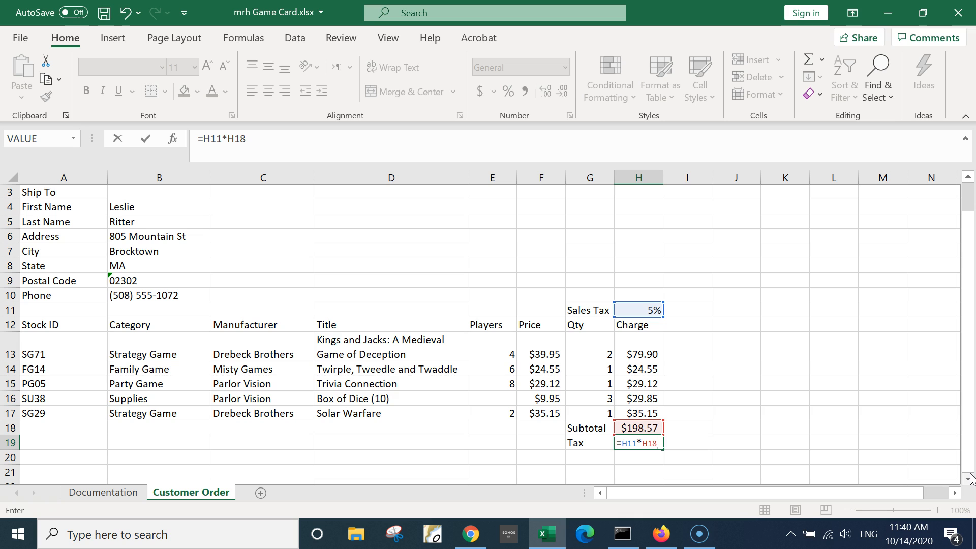
key("Return")
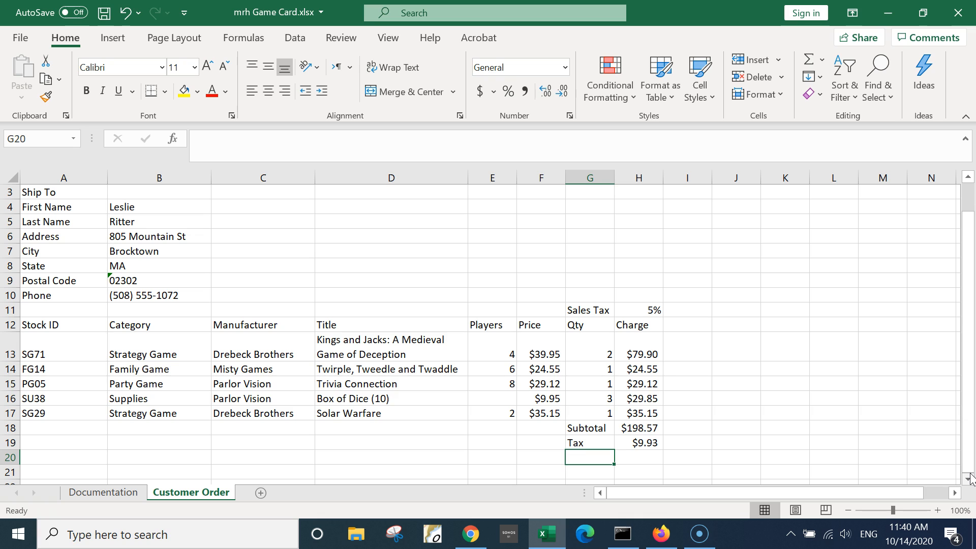
Enter the label Handling in cell G20 and the amount $4.75 in cell H20
type("Handling")
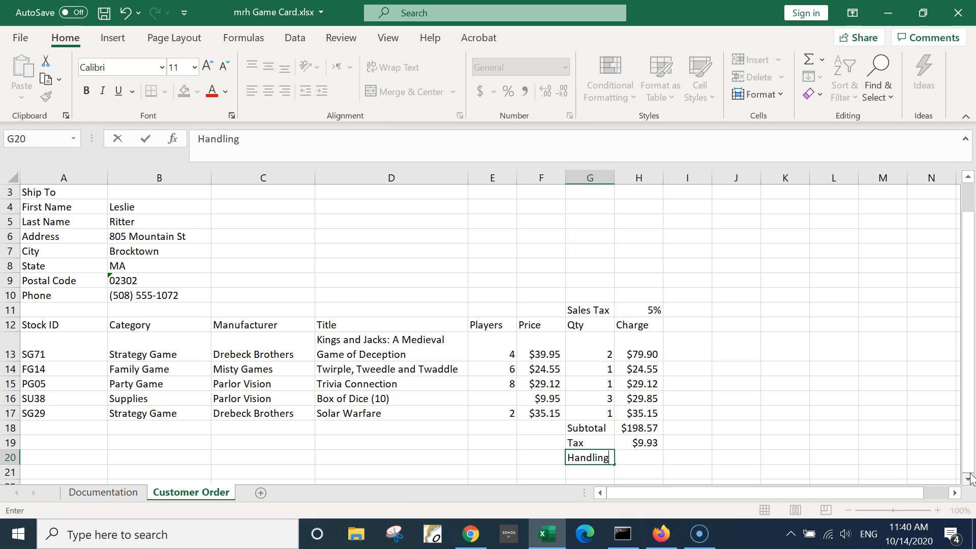
key("Tab")
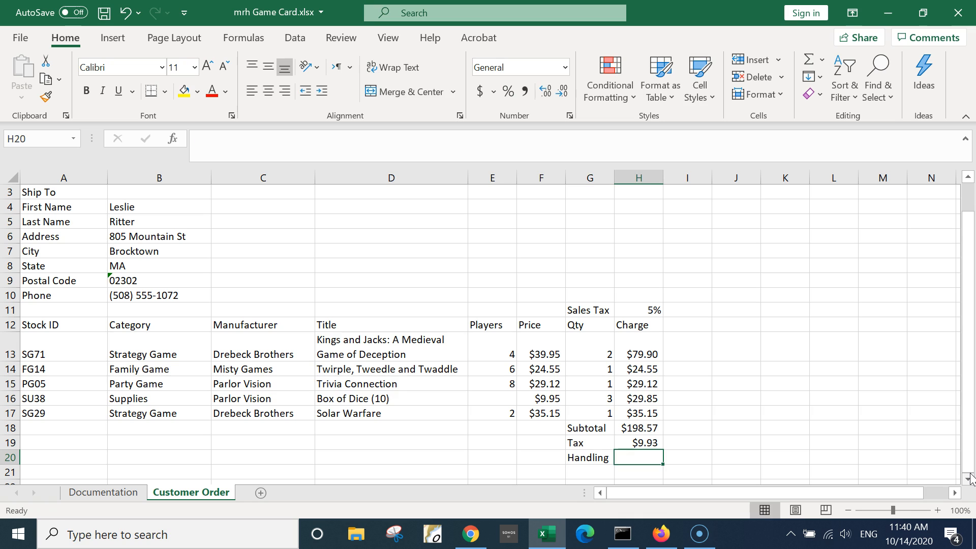
type("$4")
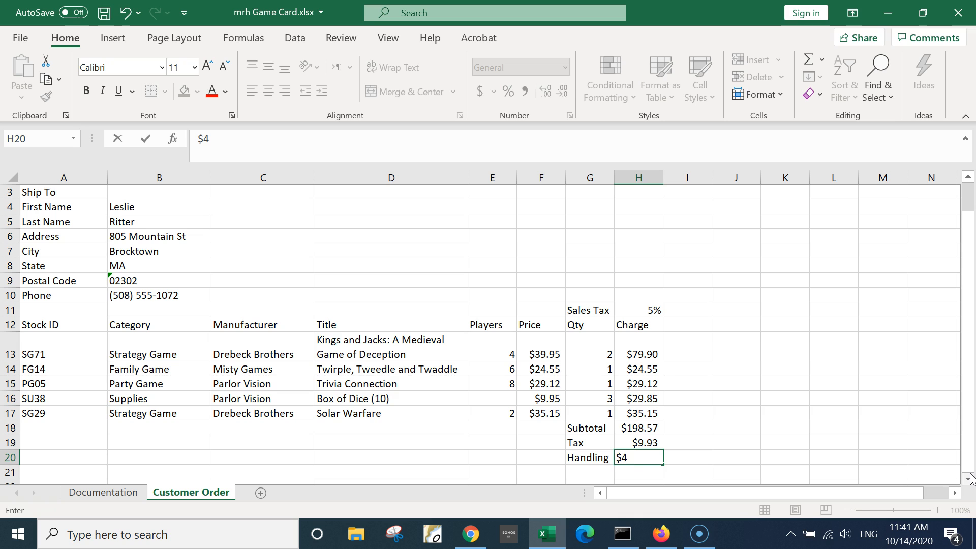
type(".75")
key("Return")
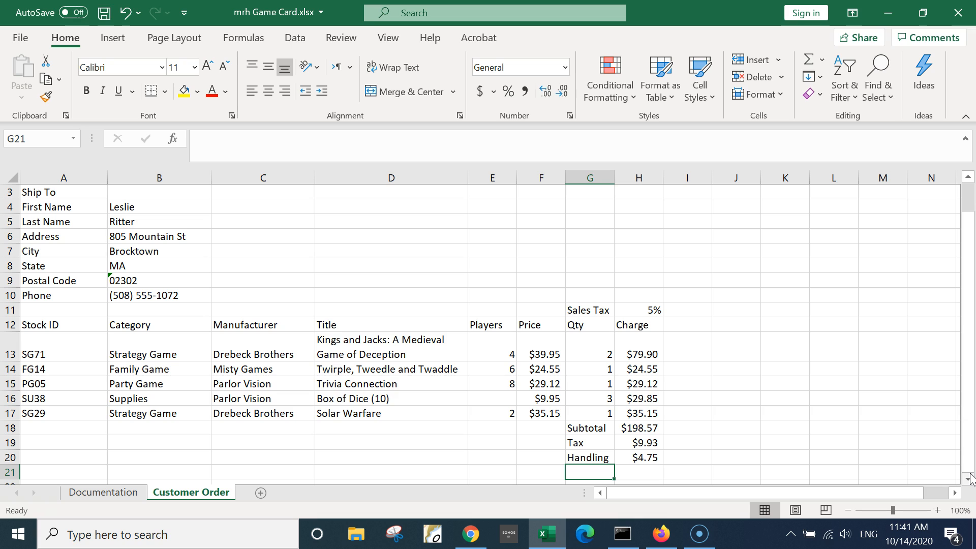
Enter the label TOTAL in cell G21, below Handling, and move to cell H21
left_click(970, 478)
type("TOTAL")
key("Tab")
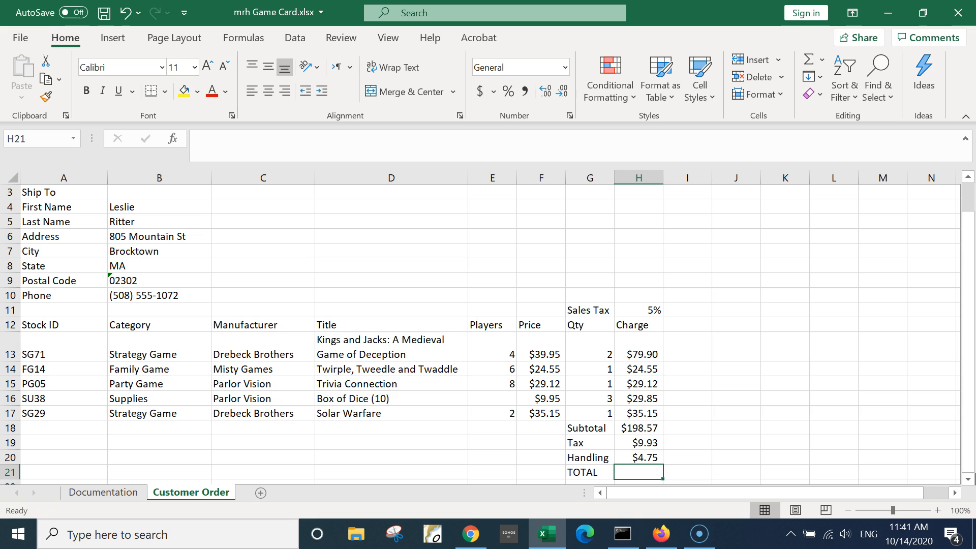
Calculate the order total in cell H21 with =SUM(H18:H20) and save the workbook
type("=sum")
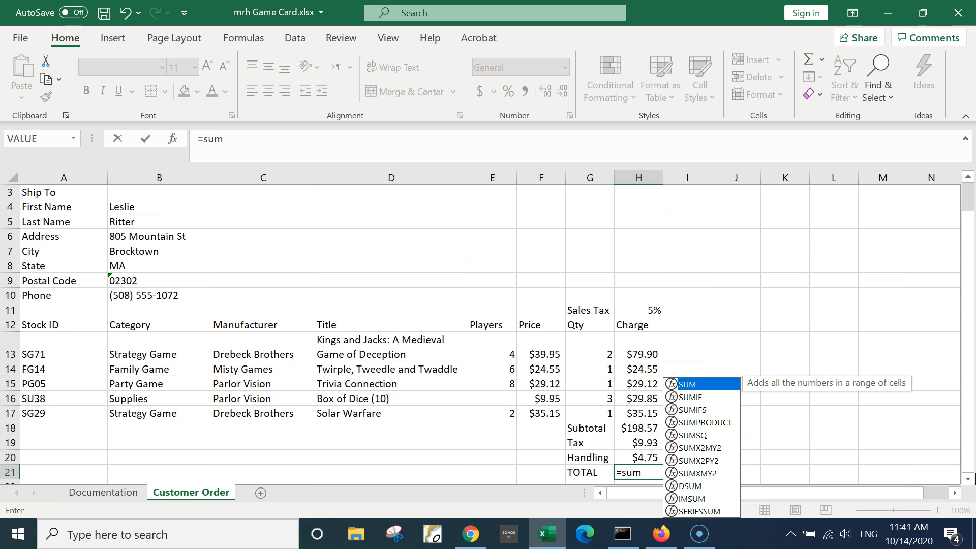
type("(")
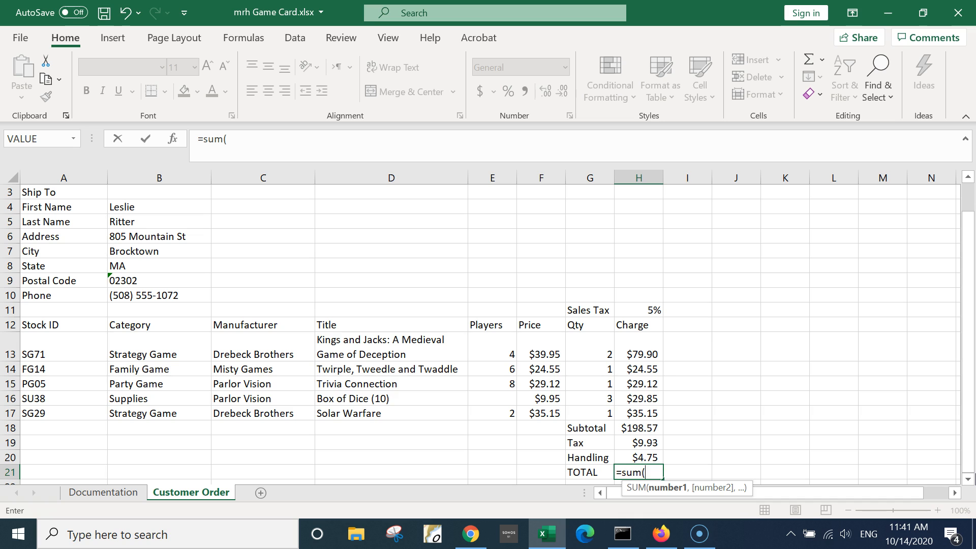
type("H18")
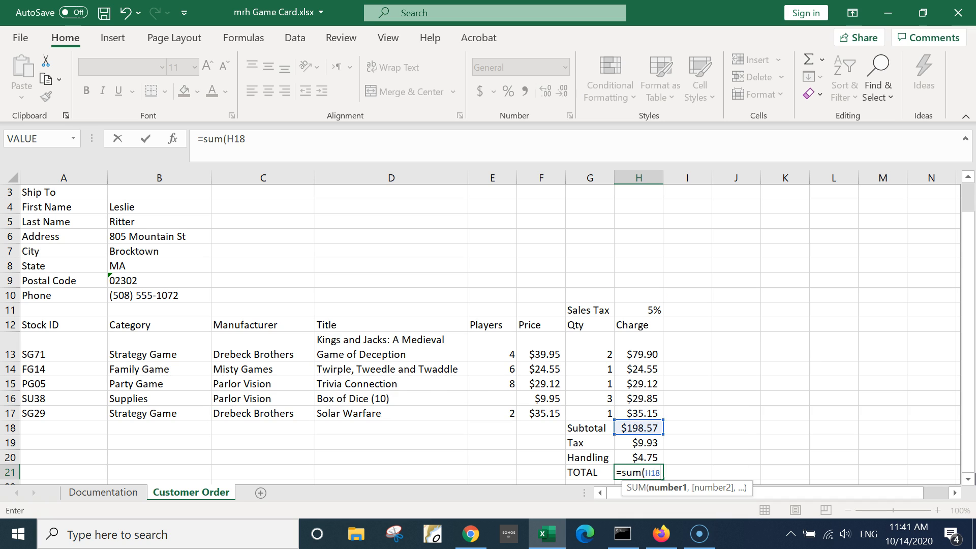
type(":H20")
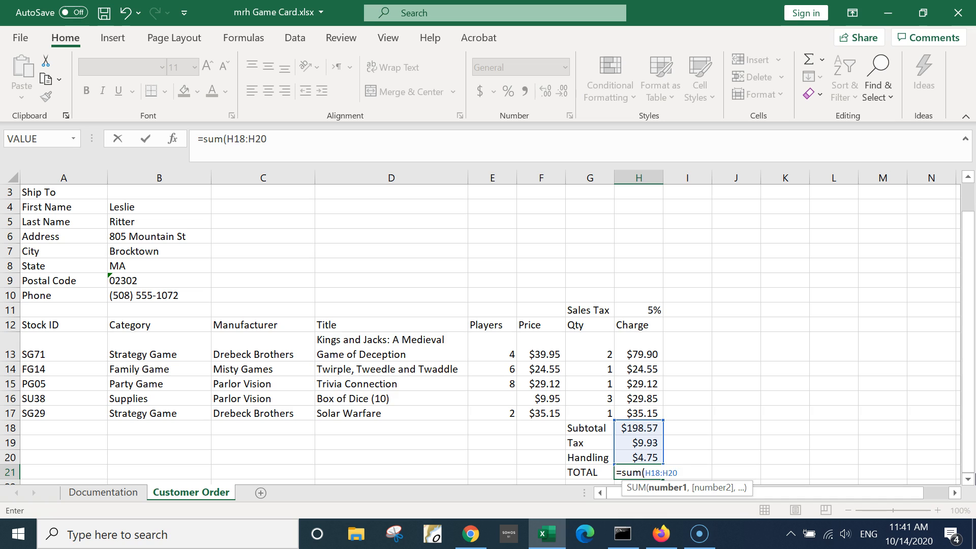
type(")")
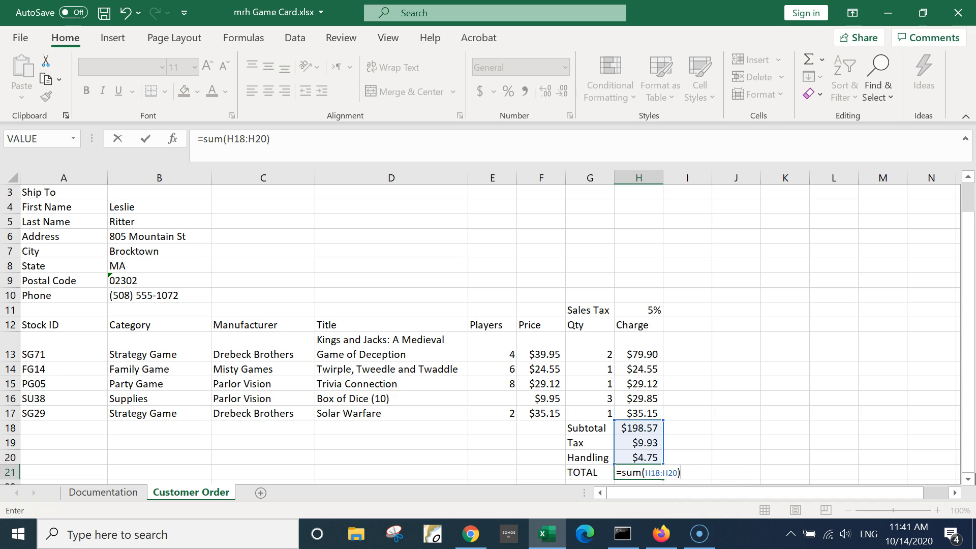
key("Return")
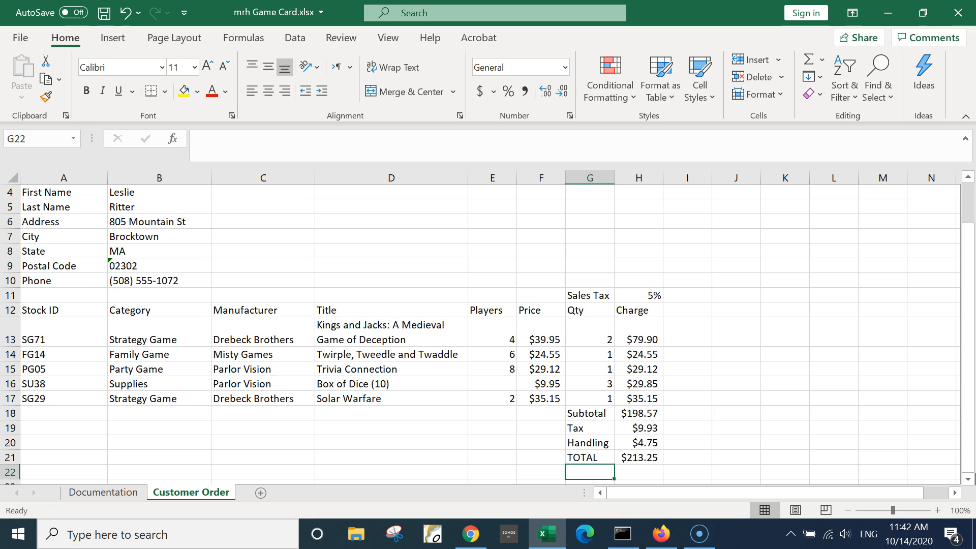
key("ctrl+s")
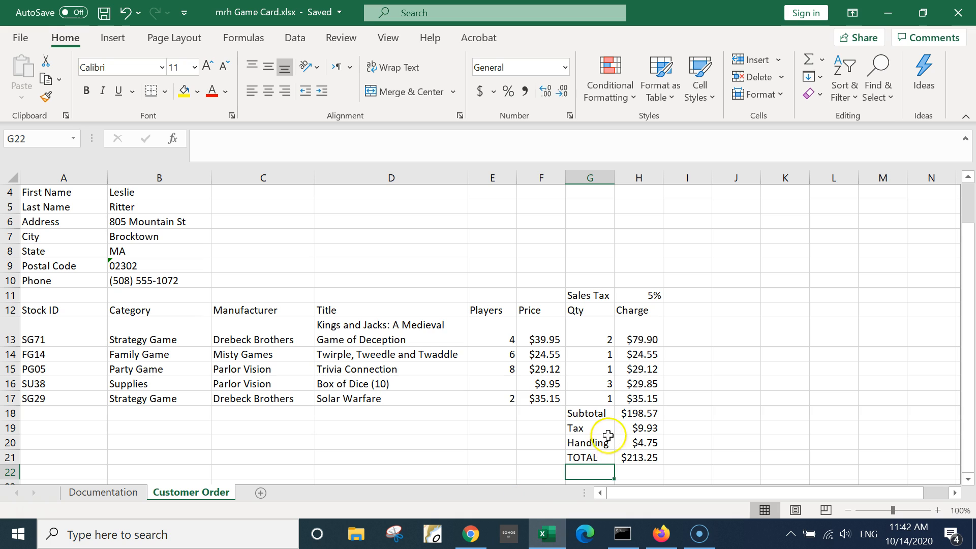
Move the Subtotal-to-TOTAL block G18:H21 down one row to G19:H22
left_click_drag(587, 412, 635, 457)
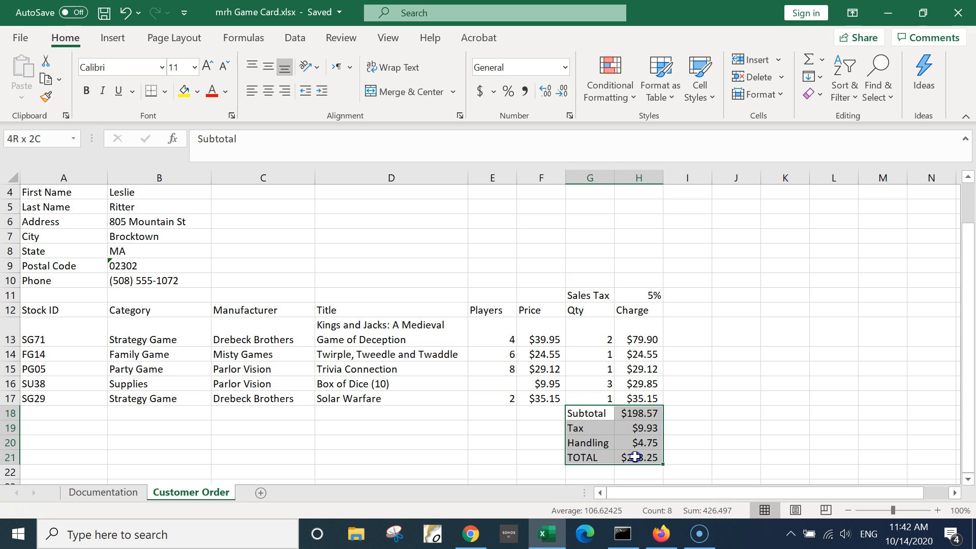
left_click(635, 457)
left_click_drag(591, 414, 621, 456)
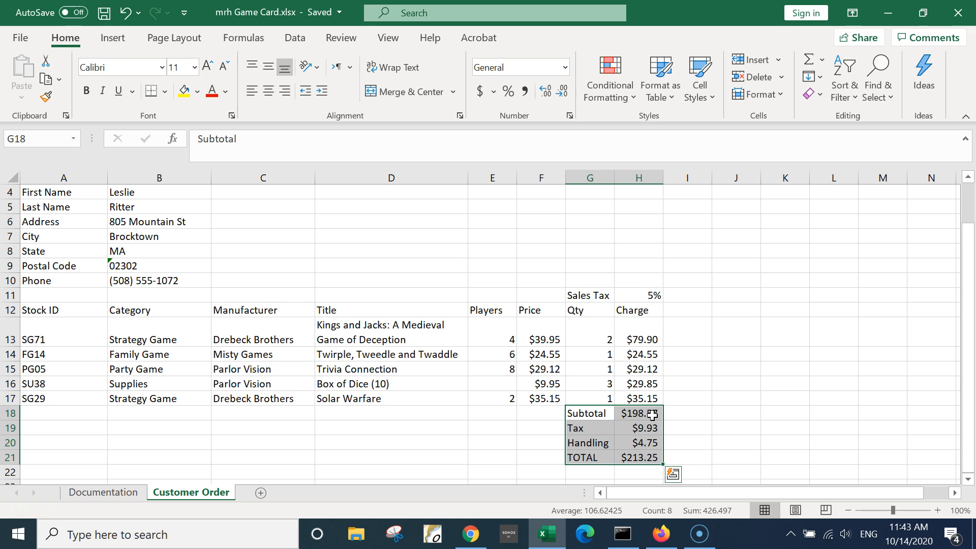
left_click(590, 457)
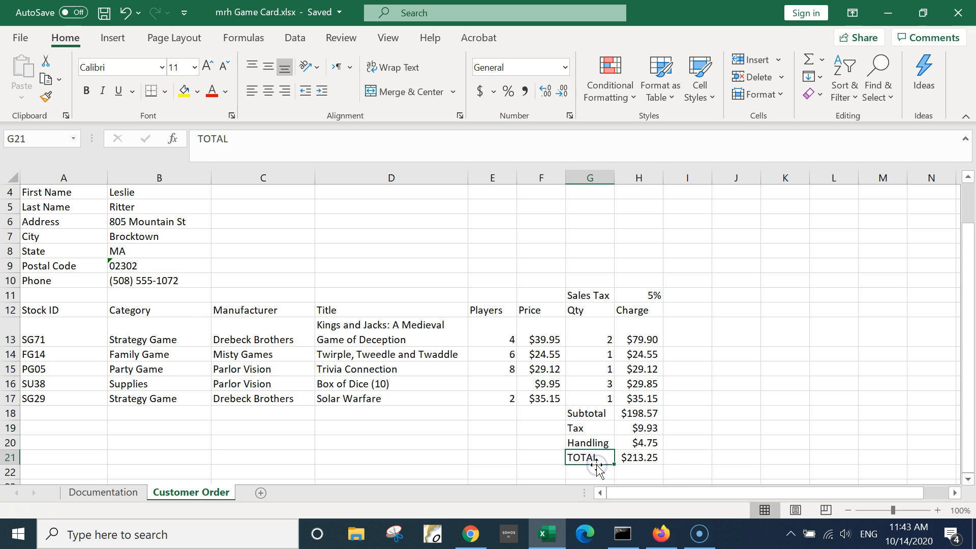
left_click_drag(591, 412, 589, 479)
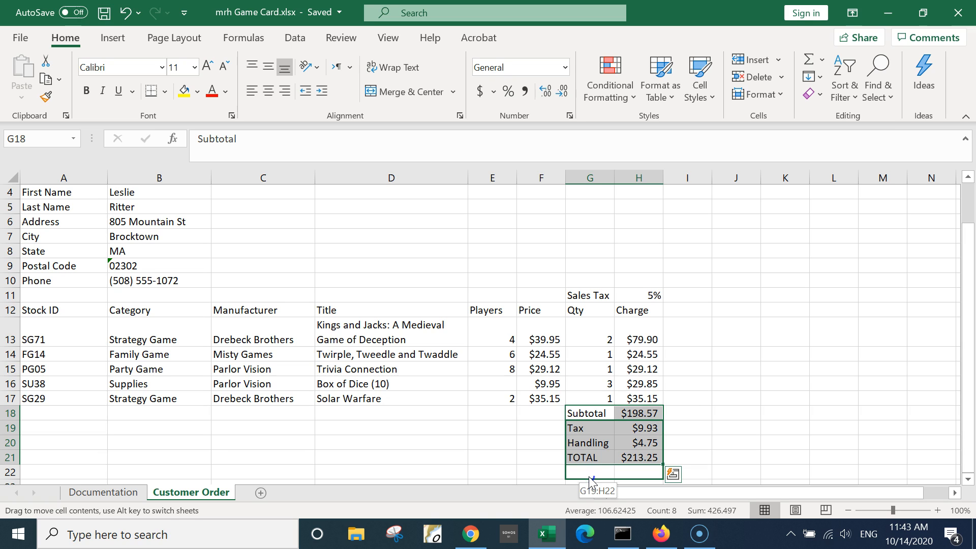
left_click_drag(589, 477, 588, 476)
left_click_drag(588, 475, 589, 474)
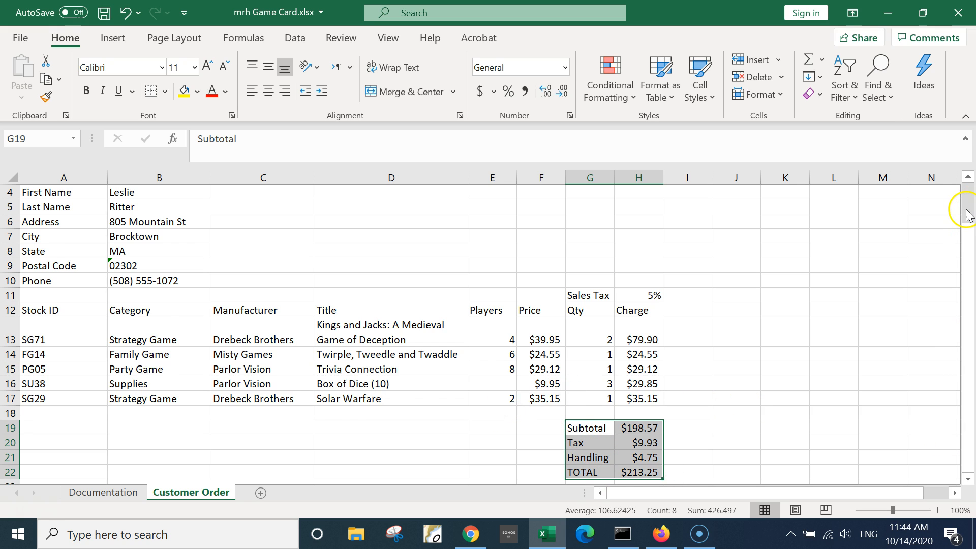
Cut the range A3:H22, from Ship To through TOTAL, and paste it starting at cell A9
scroll(964, 211, "up", 1)
left_click(45, 224)
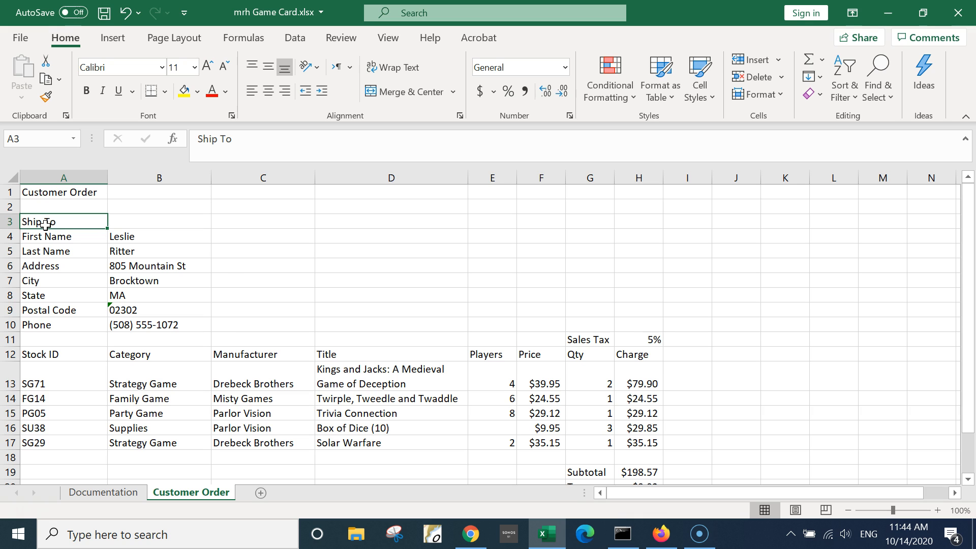
key("ctrl+shift+End")
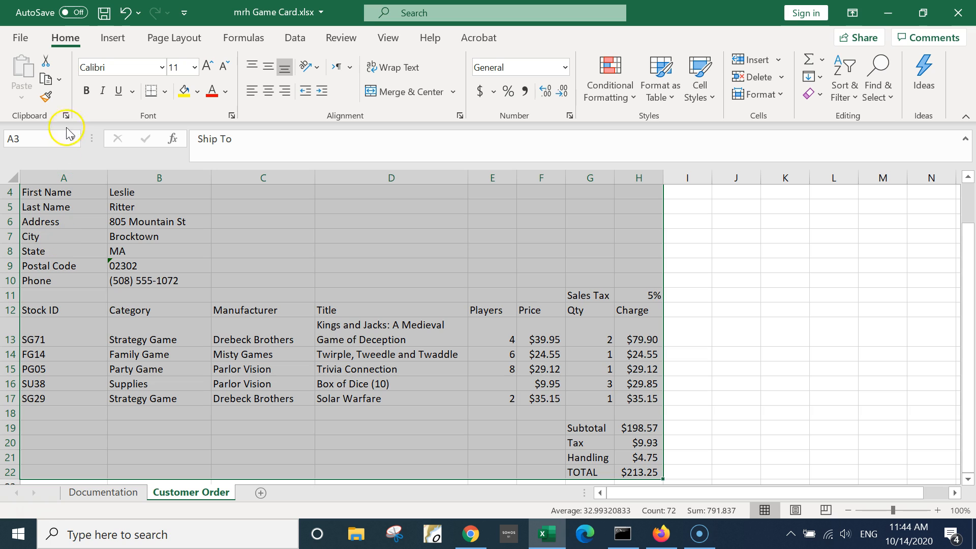
left_click(48, 61)
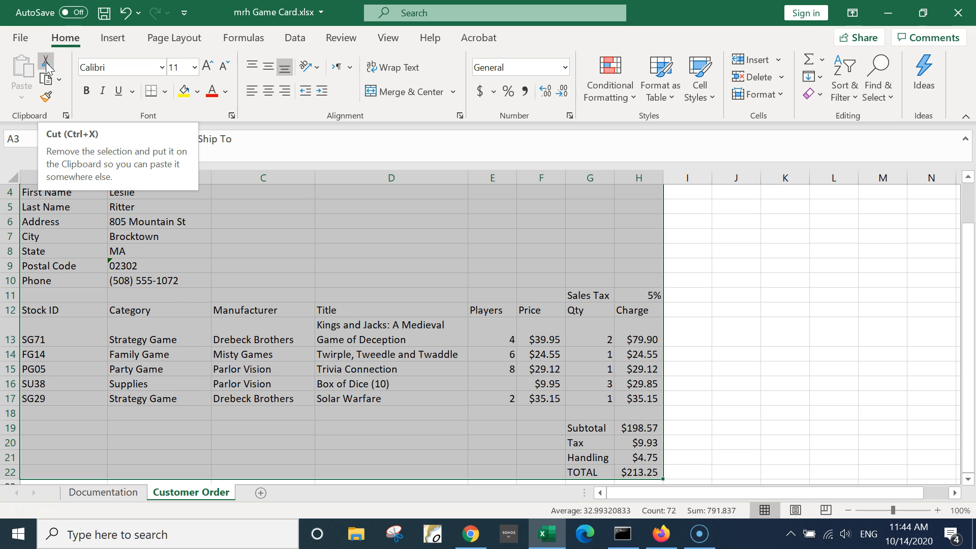
left_click(46, 62)
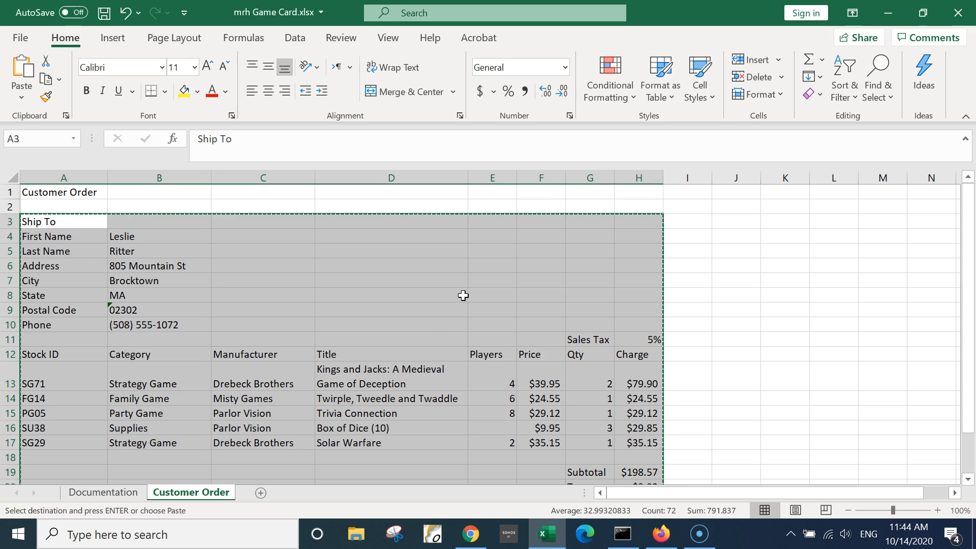
left_click(42, 308)
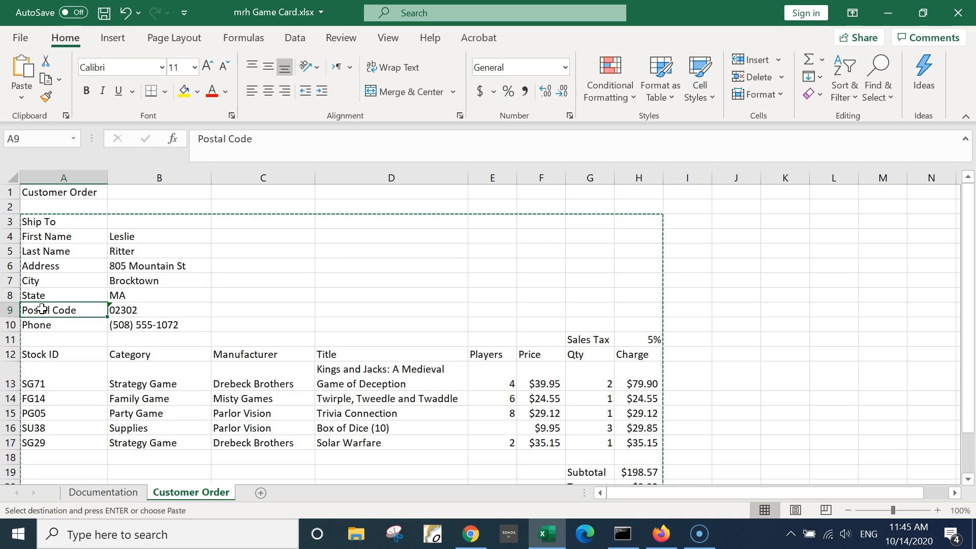
key("ctrl+v")
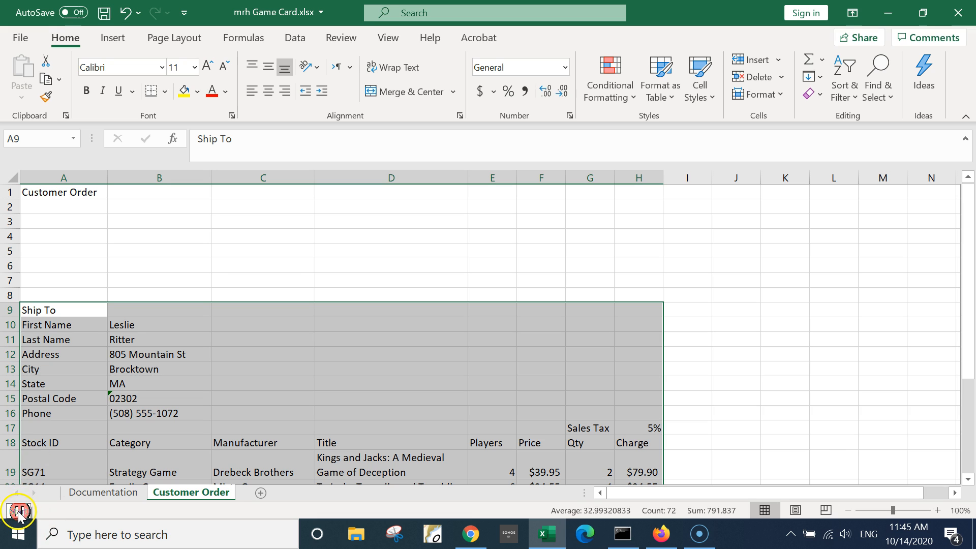
left_click(17, 511)
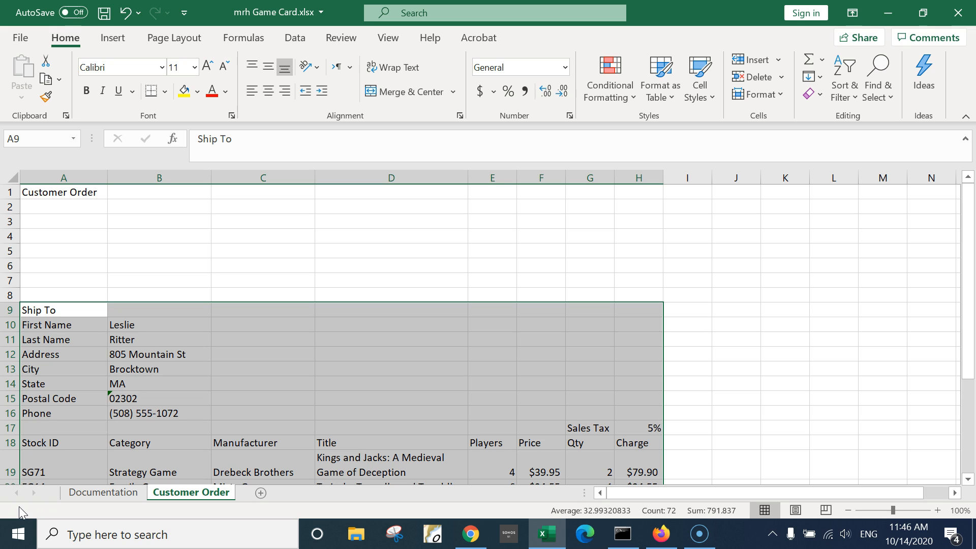
Enter the label Order ID in cell A3 and the order number in cell B3
left_click(31, 223)
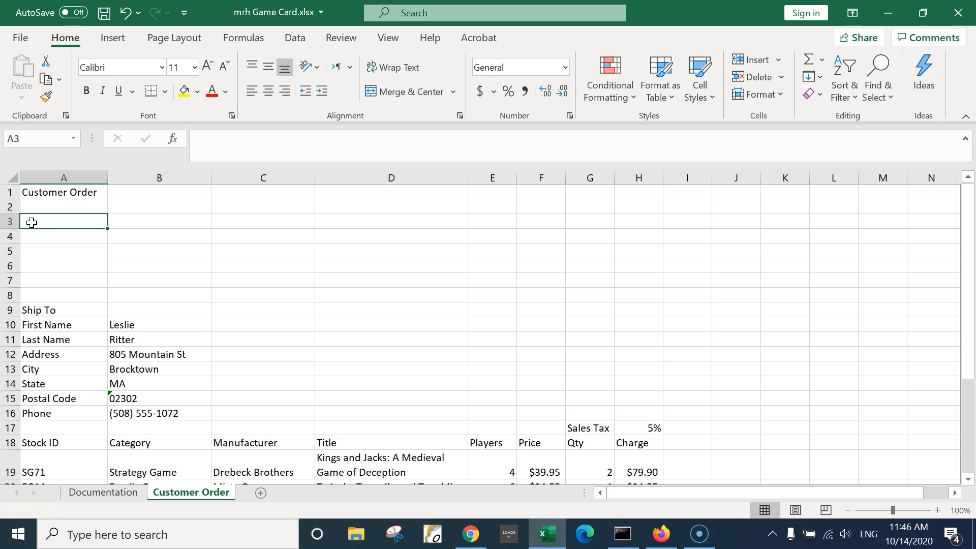
type("Order")
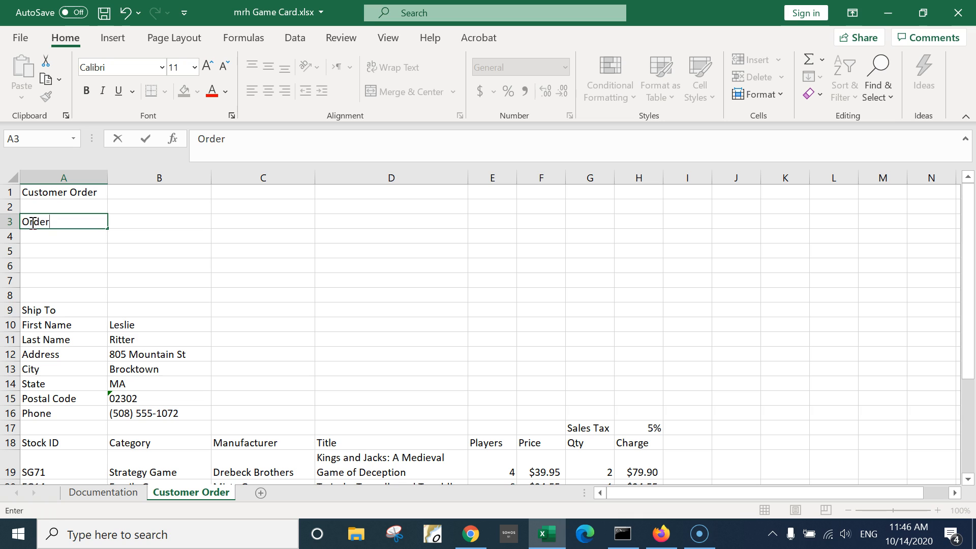
type(" ID")
key("Tab")
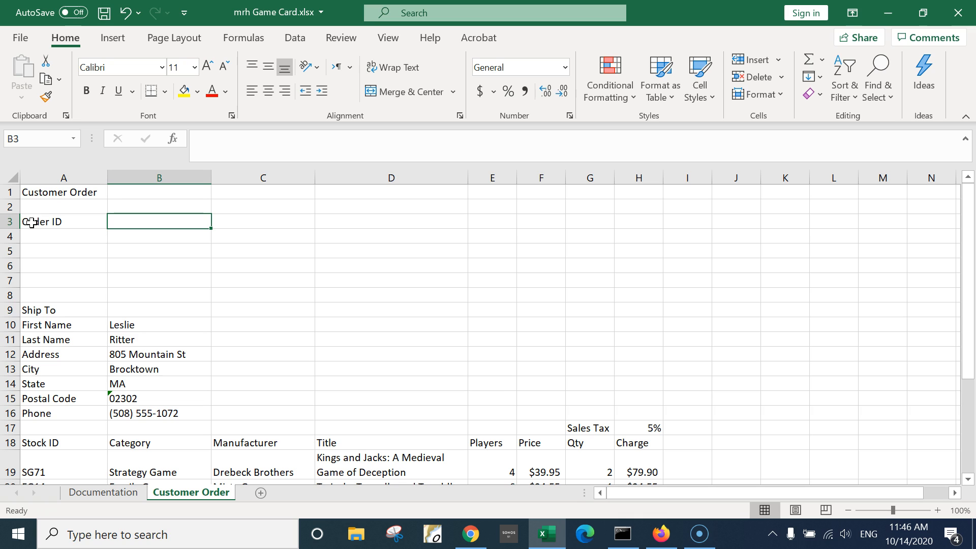
type("C10")
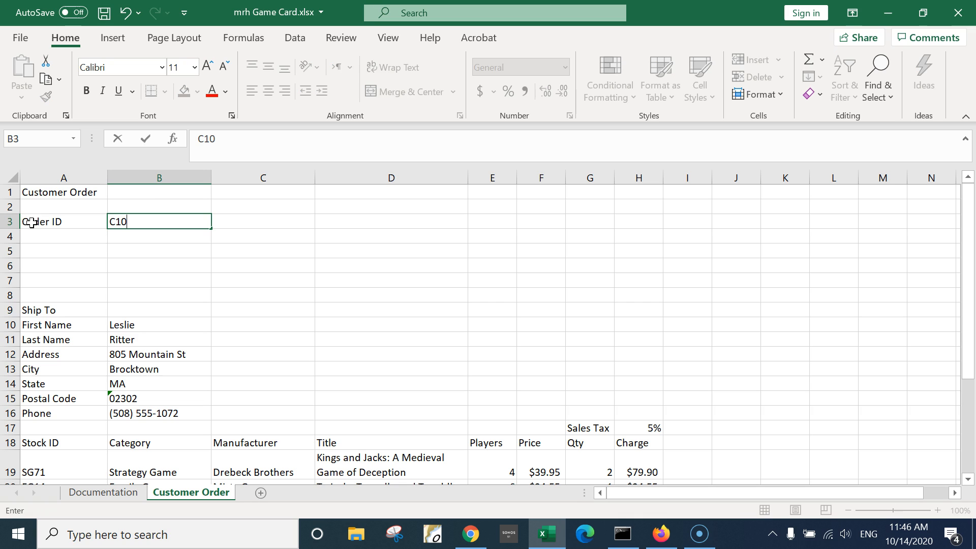
type("489")
key("Return")
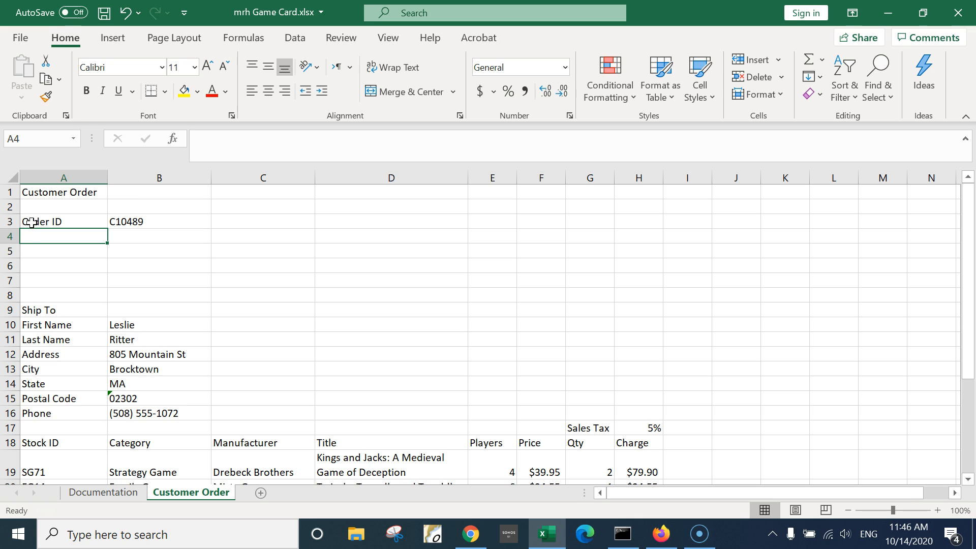
Enter the label Shipping Date in cell A4 and the date 4/3/2017 in cell B4
type("Shipping Date")
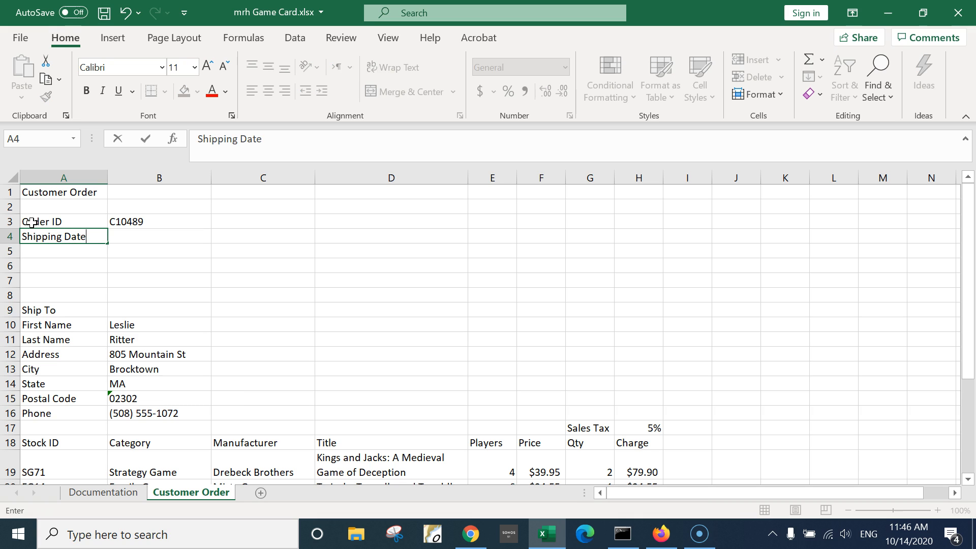
key("Tab")
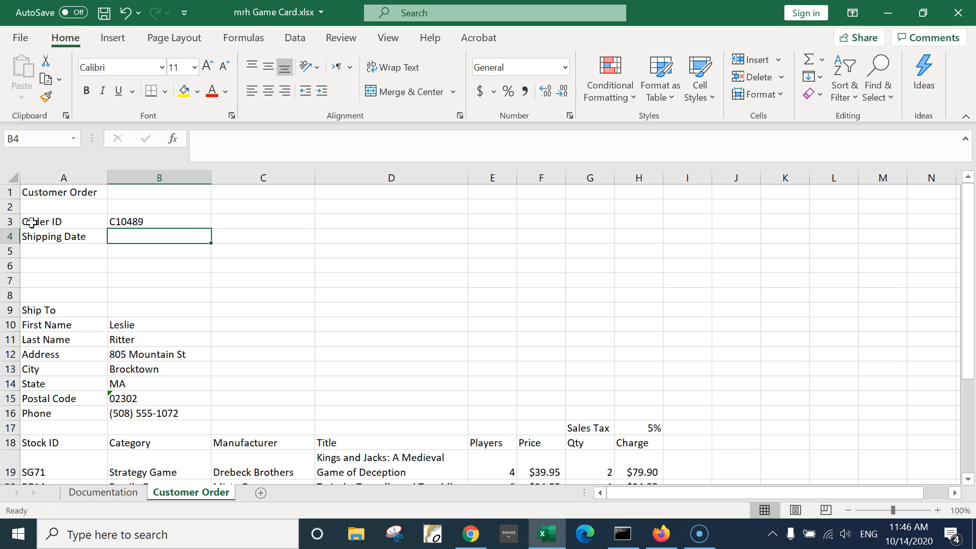
type("4/3")
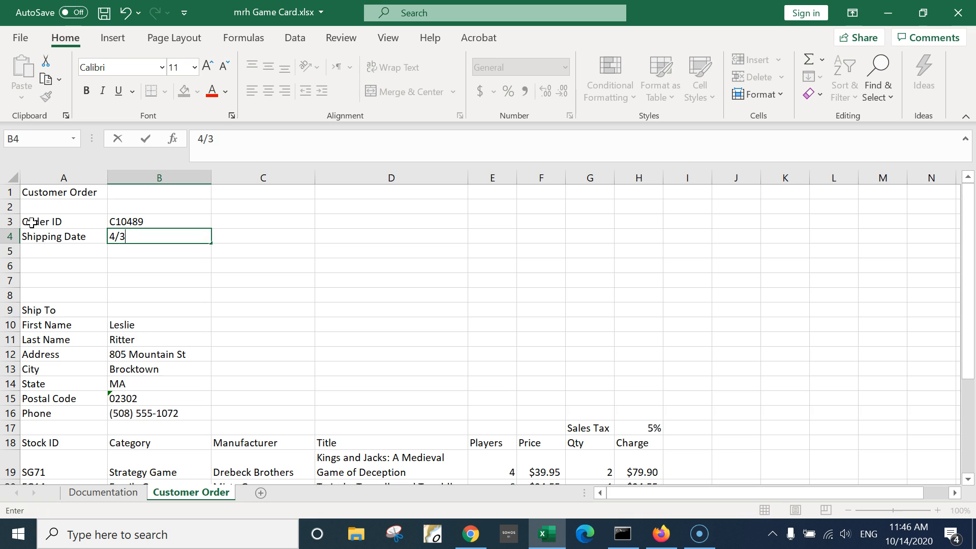
type("/2017")
key("Return")
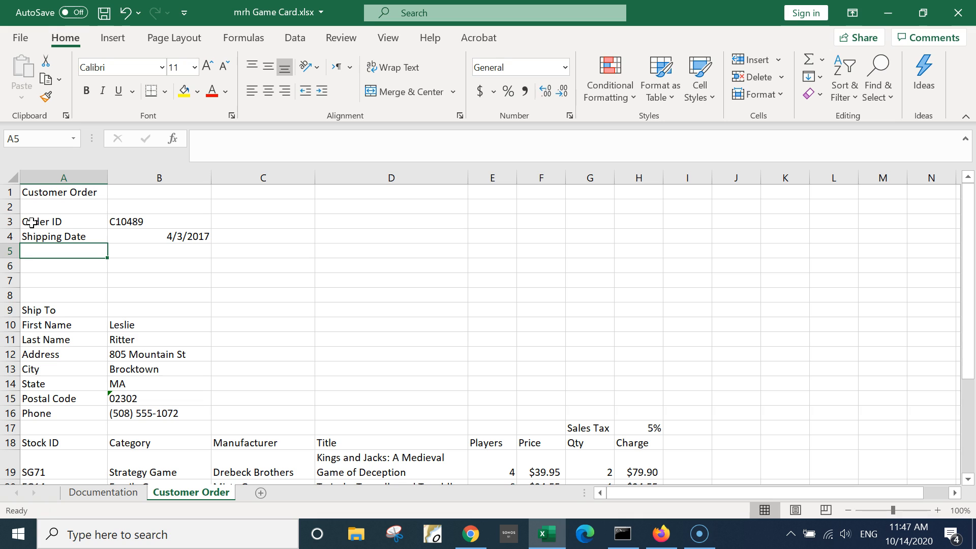
Enter the label Delivery in cell A5 and the value standard in cell B5
type("Dli")
key("BackSpace")
key("BackSpace")
type("elivery")
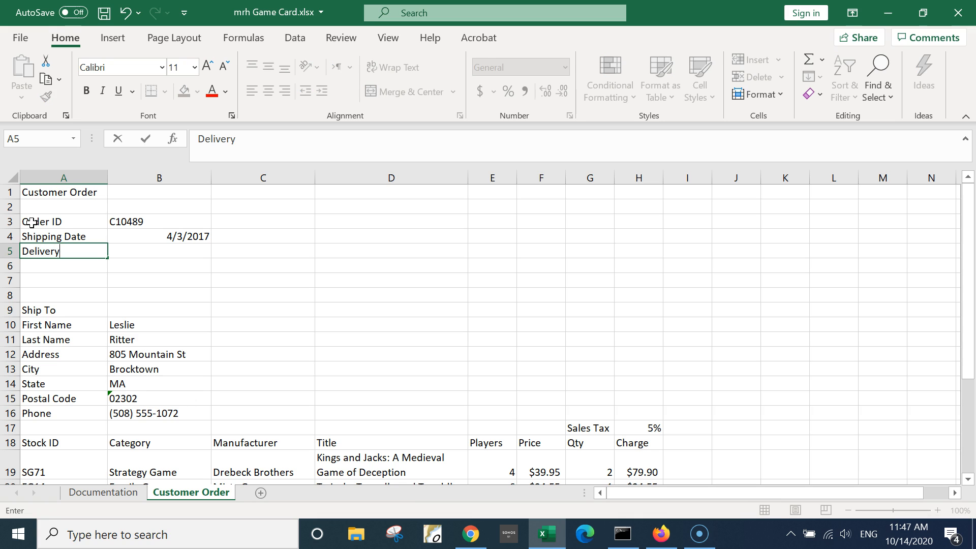
key("Tab")
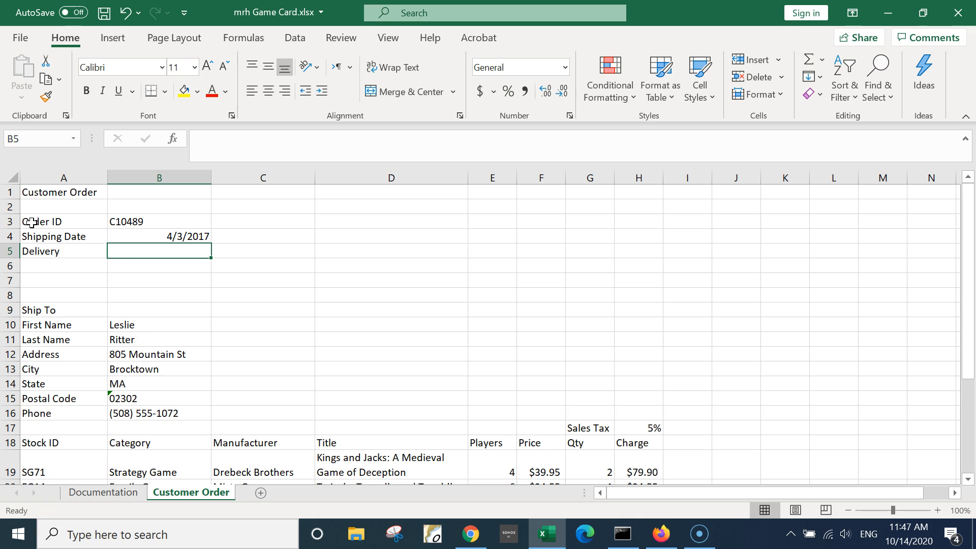
type("standard")
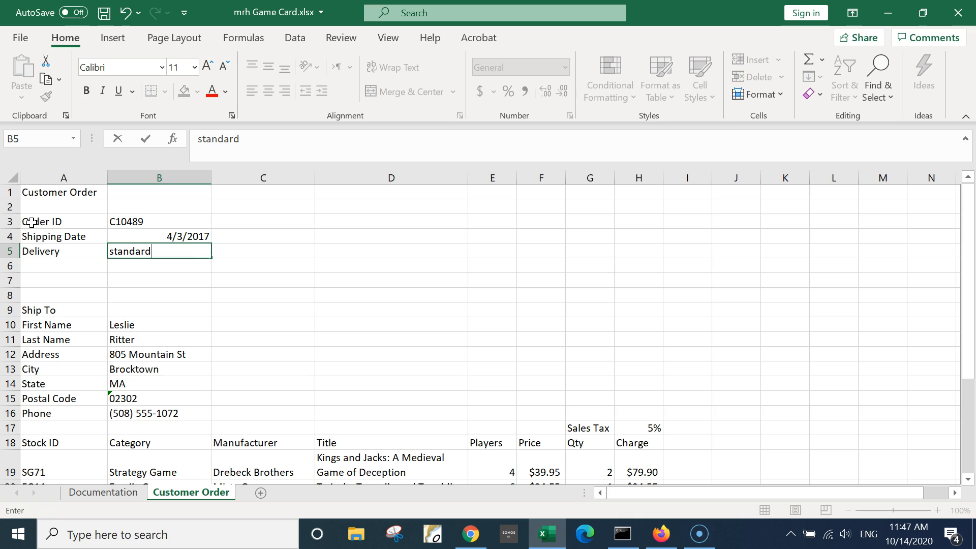
key("Return")
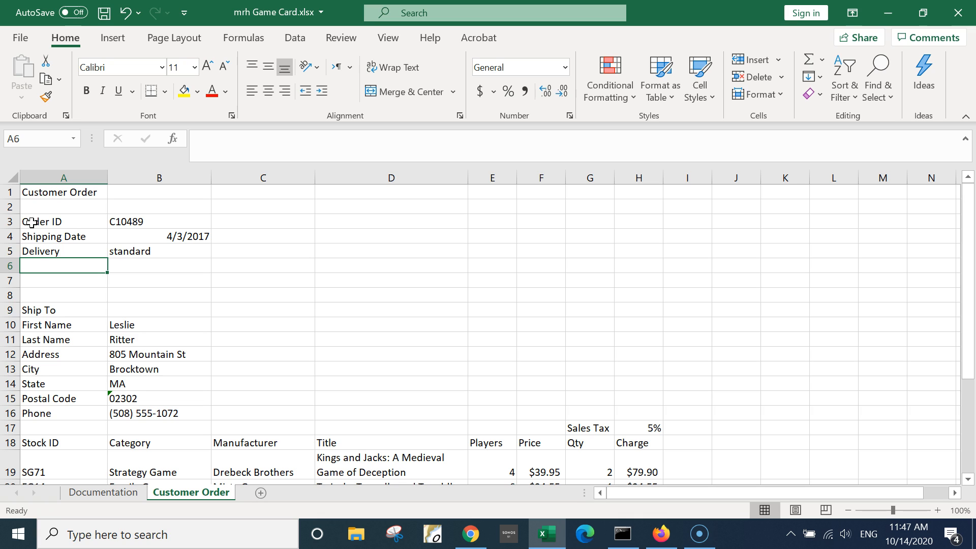
Enter the label Items Ordered in cell A6 and count the Qty entries in B6 with =COUNT(G19:G23)
type("Items")
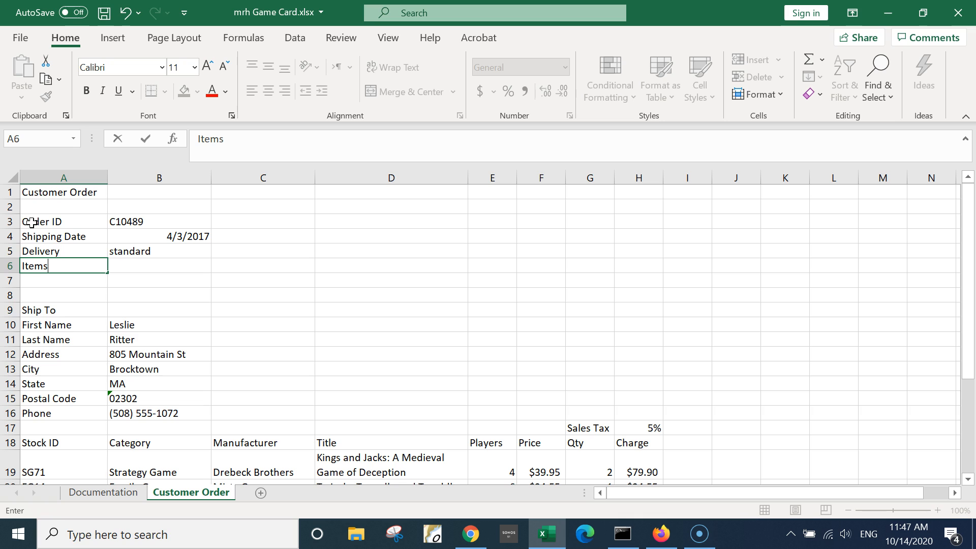
type(" Orderer")
key("BackSpace")
type("d")
key("Tab")
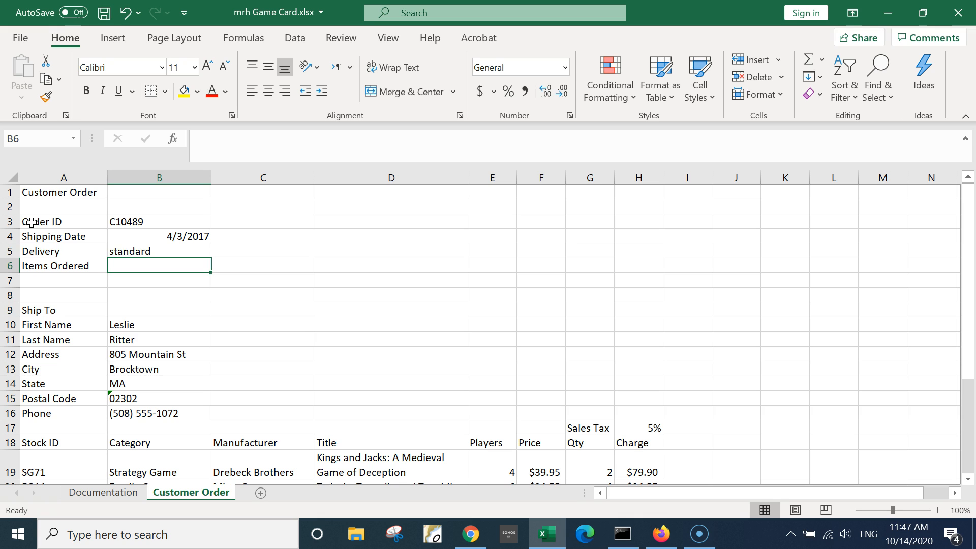
type("=count(")
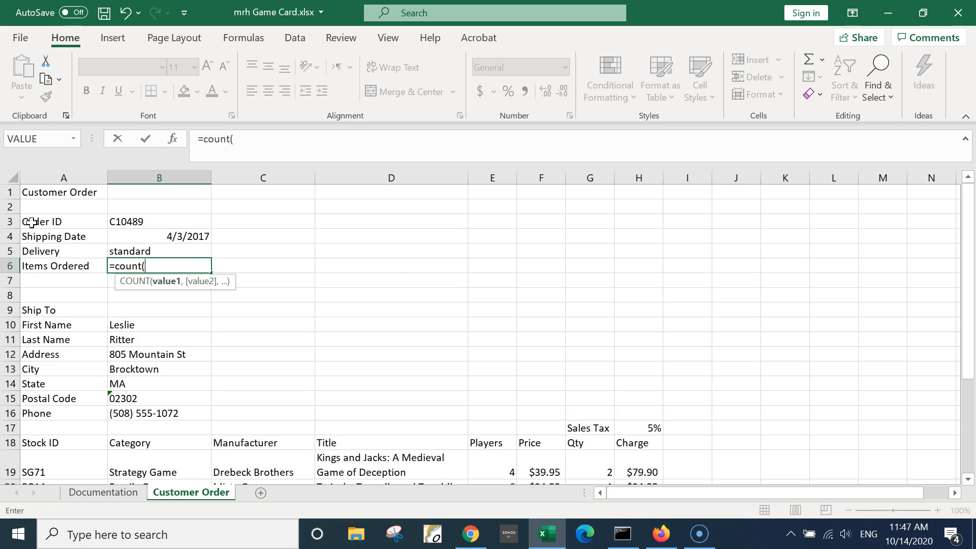
left_click_drag(965, 258, 960, 311)
left_click_drag(595, 387, 591, 441)
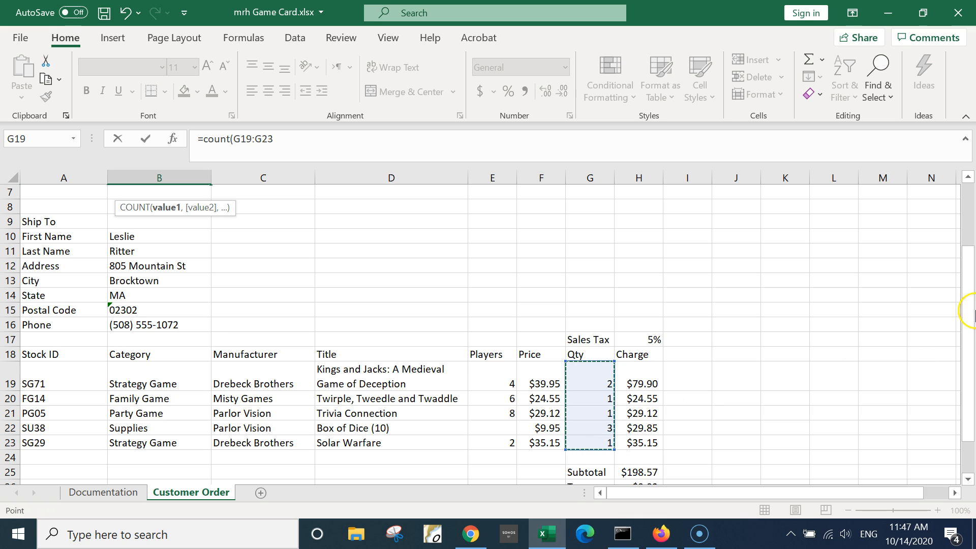
left_click_drag(969, 290, 965, 223)
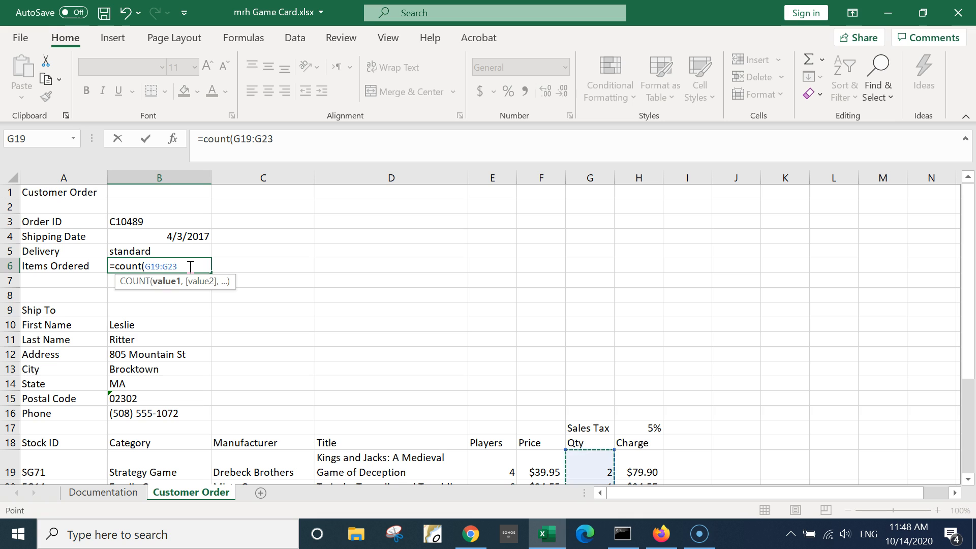
type(")")
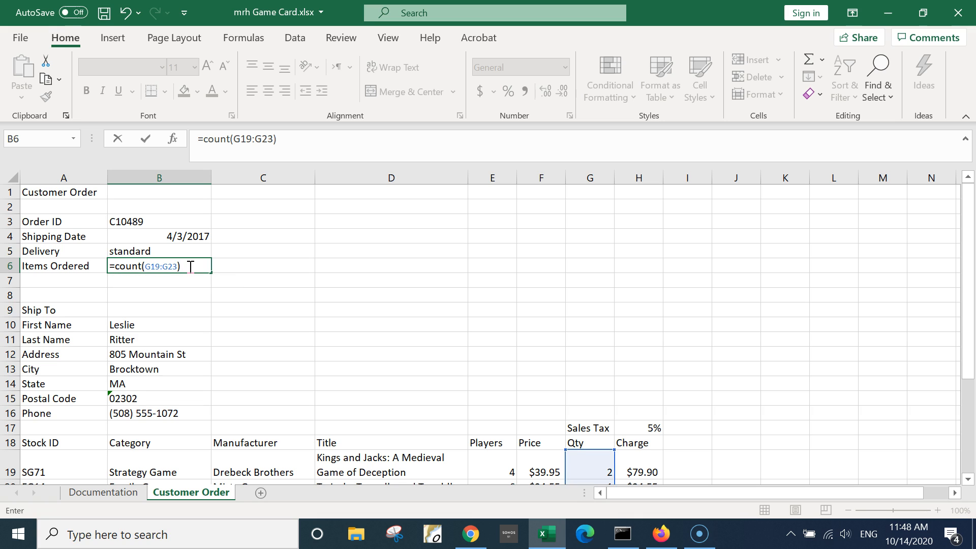
key("Return")
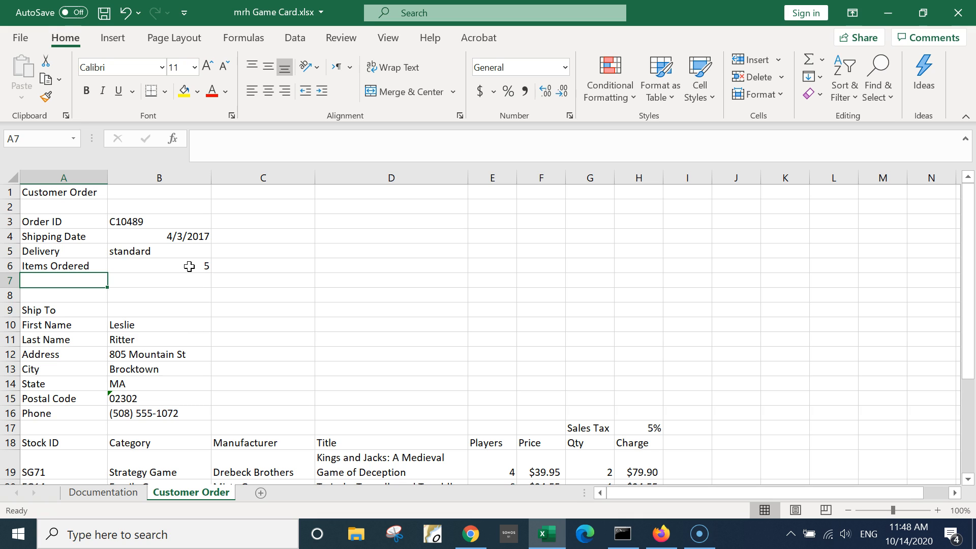
Enter the label Total Charge in cell A7 and reference the order's TOTAL in B7 with =H28
type("Total Charge")
key("Tab")
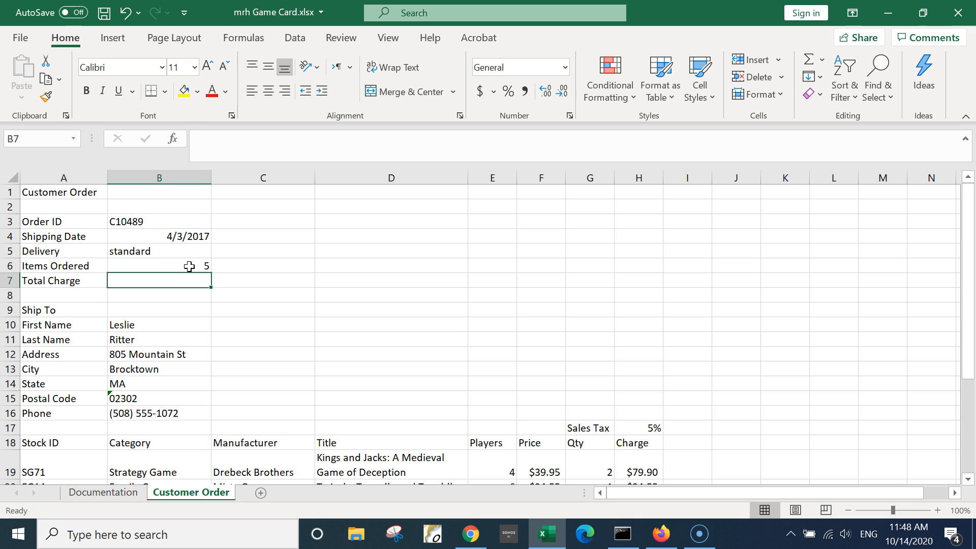
type("=")
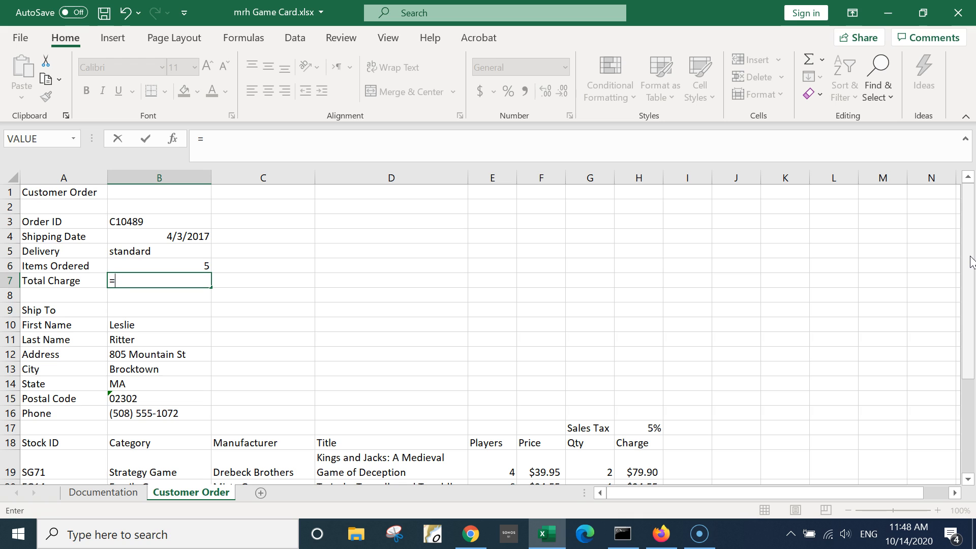
left_click_drag(969, 262, 964, 405)
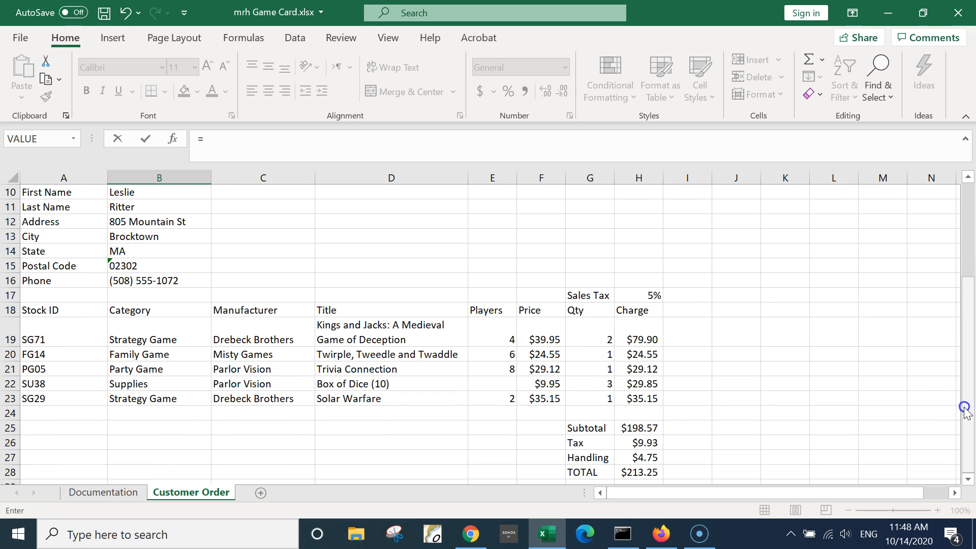
left_click(640, 474)
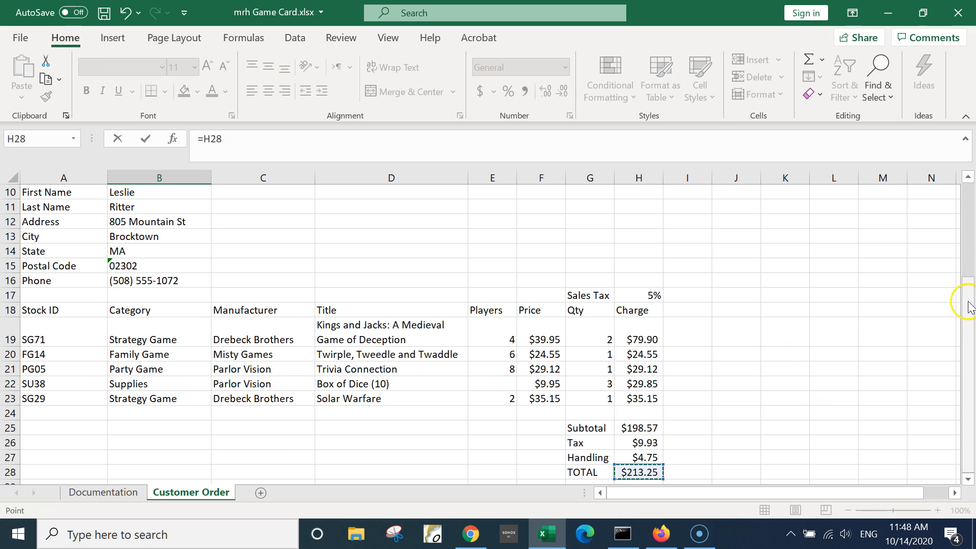
left_click_drag(964, 298, 964, 264)
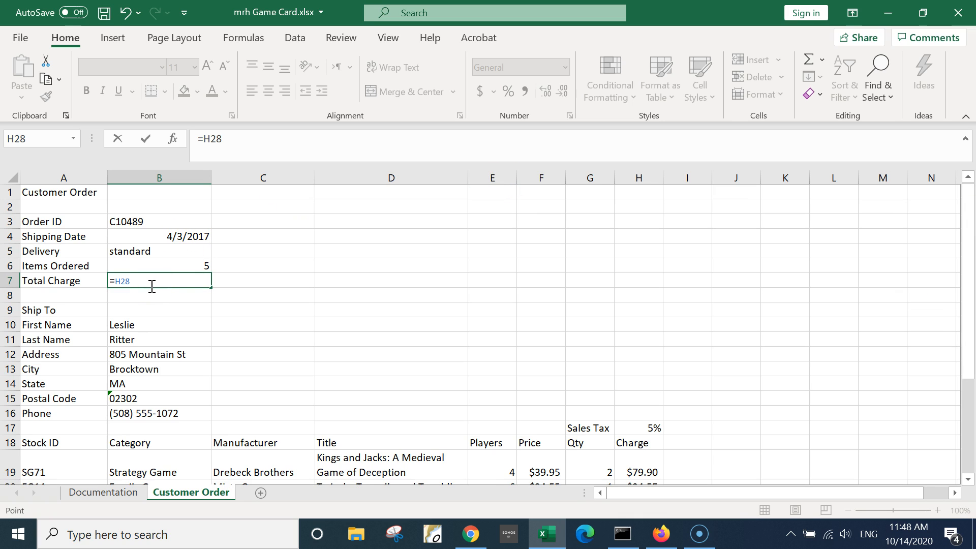
key("Return")
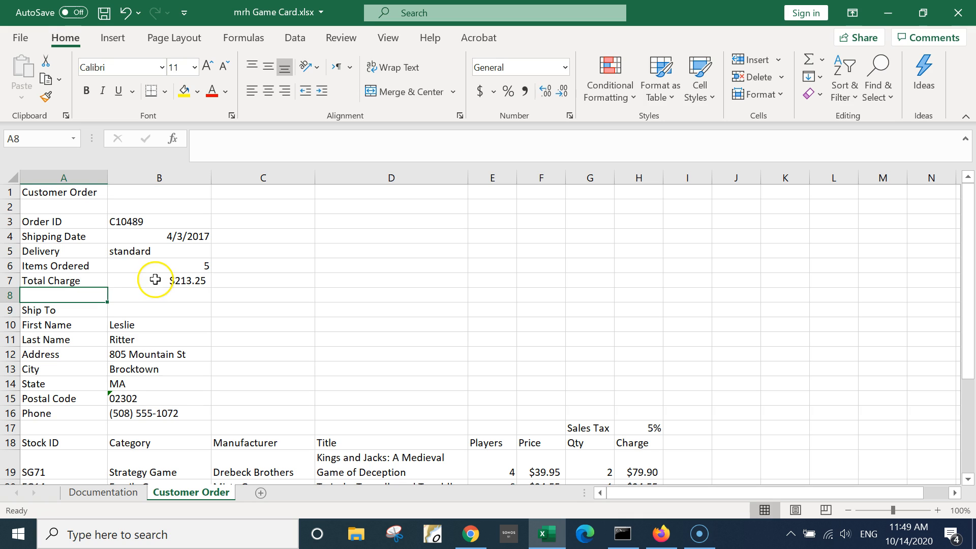
left_click(153, 279)
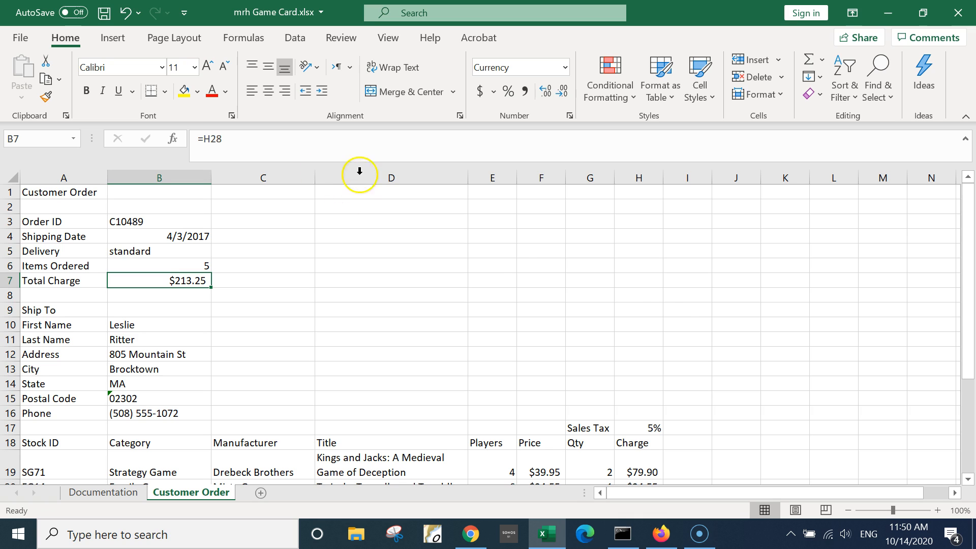
Try inserting a sheet row above the PG05 item in row 21 twice, undoing each insertion
left_click_drag(964, 317, 952, 443)
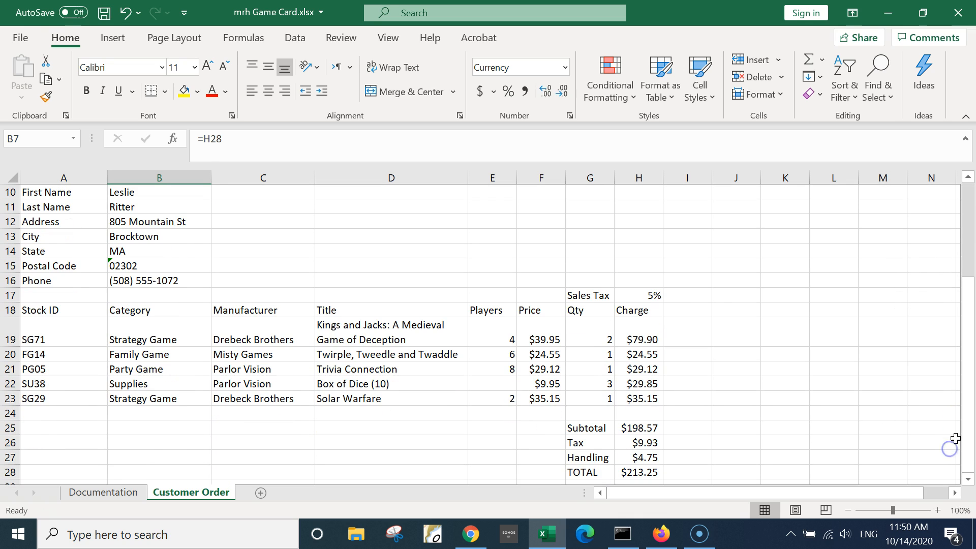
left_click(10, 369)
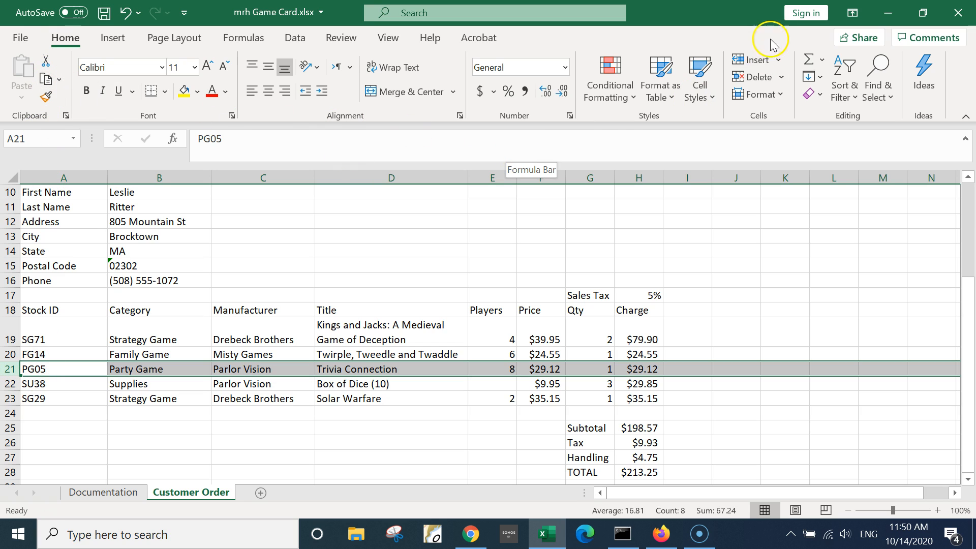
left_click(778, 59)
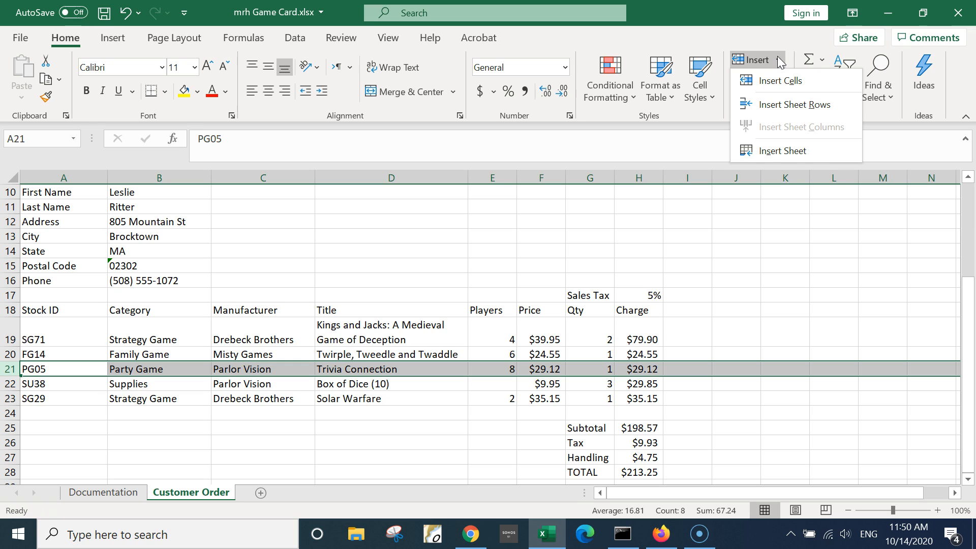
left_click(777, 106)
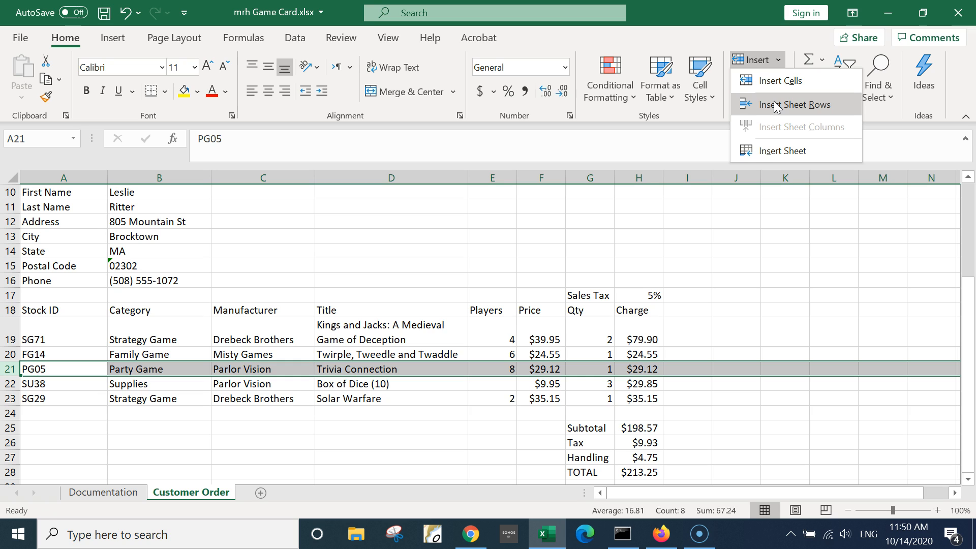
left_click(776, 105)
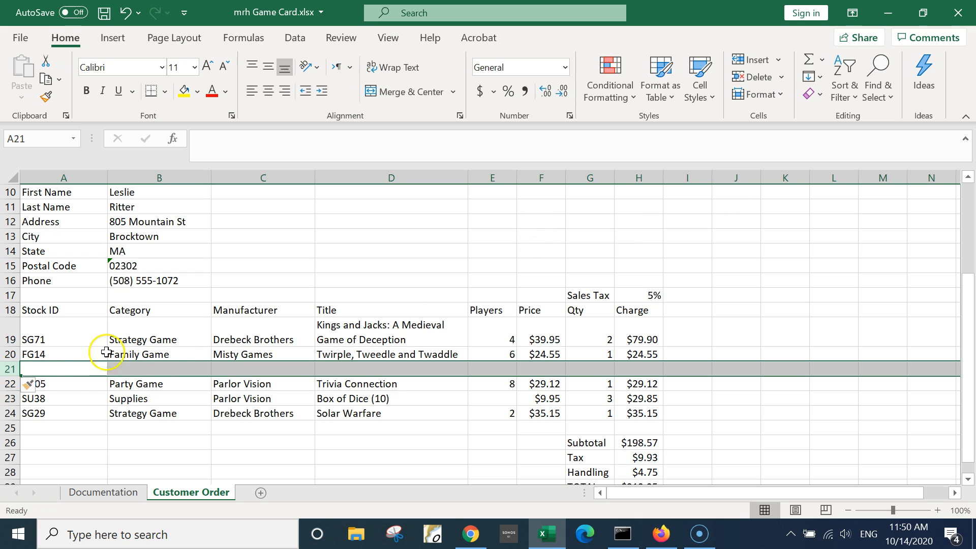
key("ctrl+z")
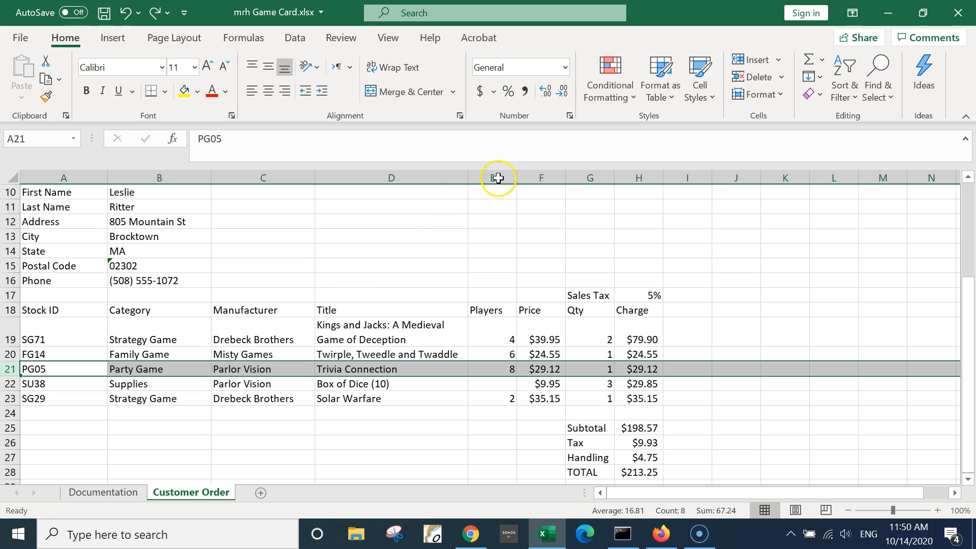
left_click(756, 60)
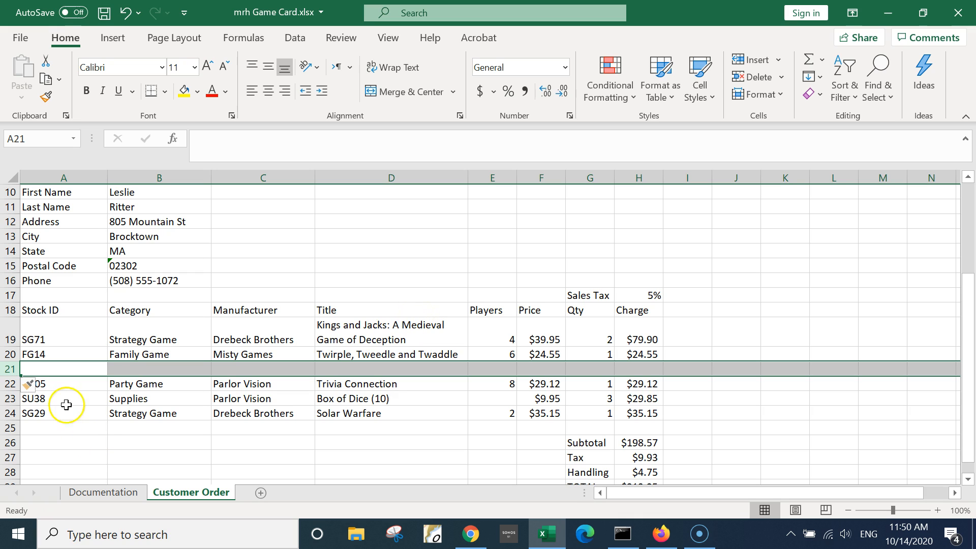
key("ctrl+z")
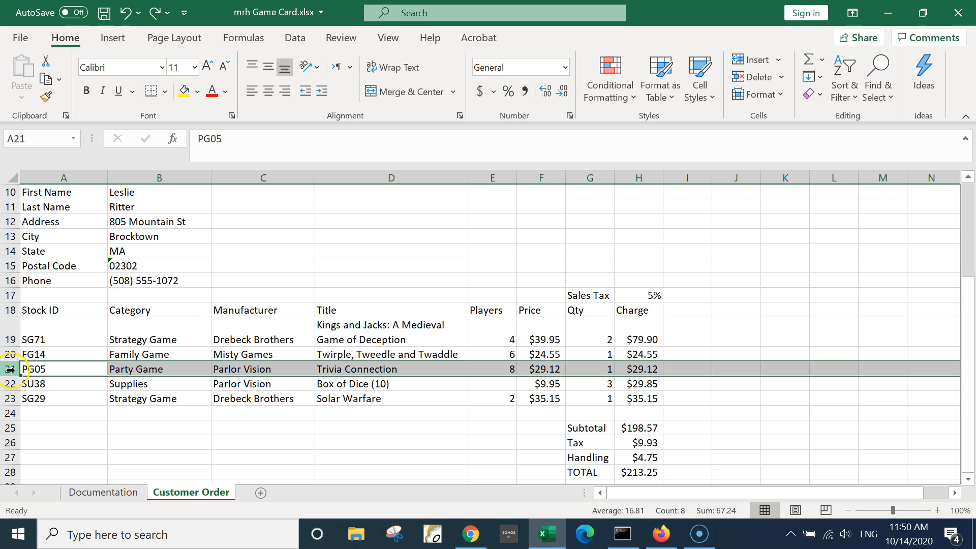
Insert a sheet row above the PG05 item and enter the stock ID SU25 in A21
right_click(10, 370)
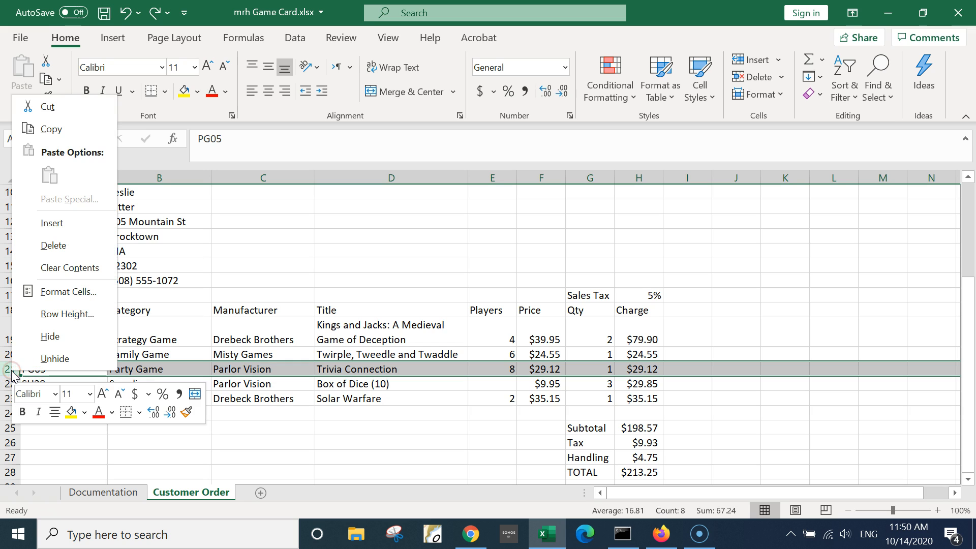
left_click(49, 226)
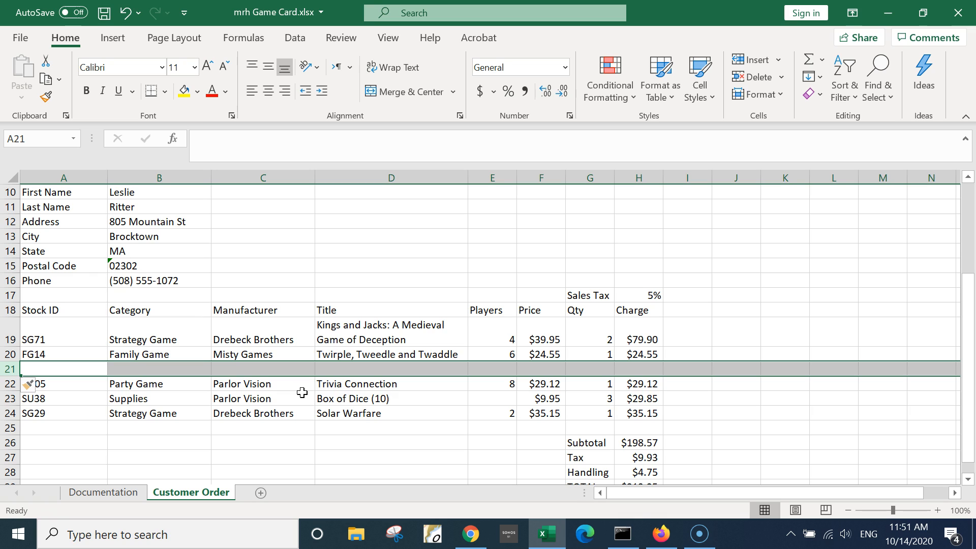
left_click(50, 371)
type("SU")
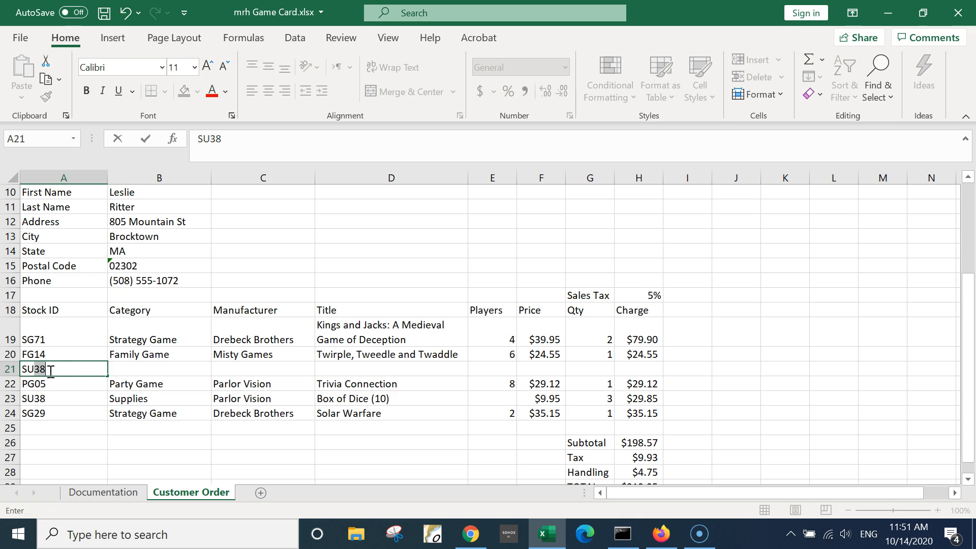
type("25")
key("Tab")
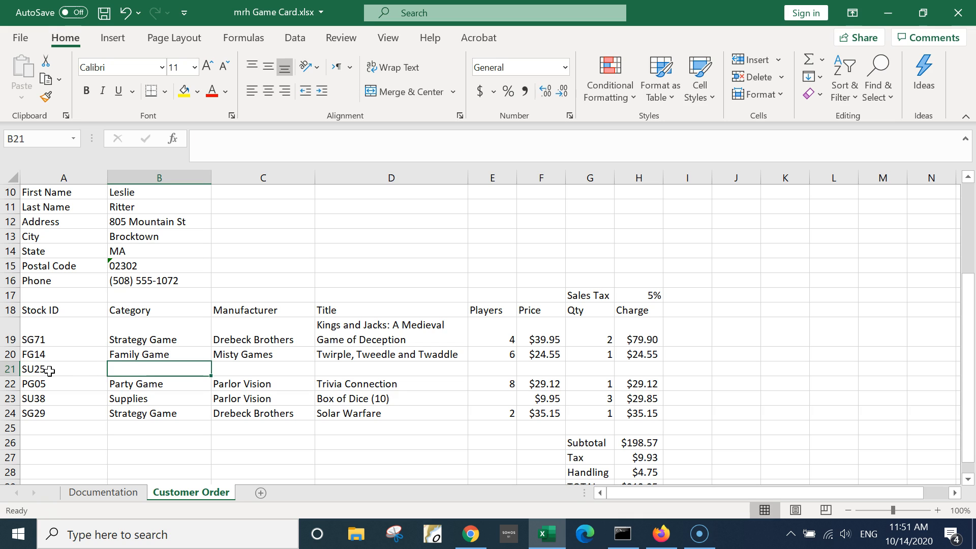
Fill in the SU25 row with category Supplies, manufacturer Drebeck Brothers and title Miniature Set (12)
type("Supplies")
key("Tab")
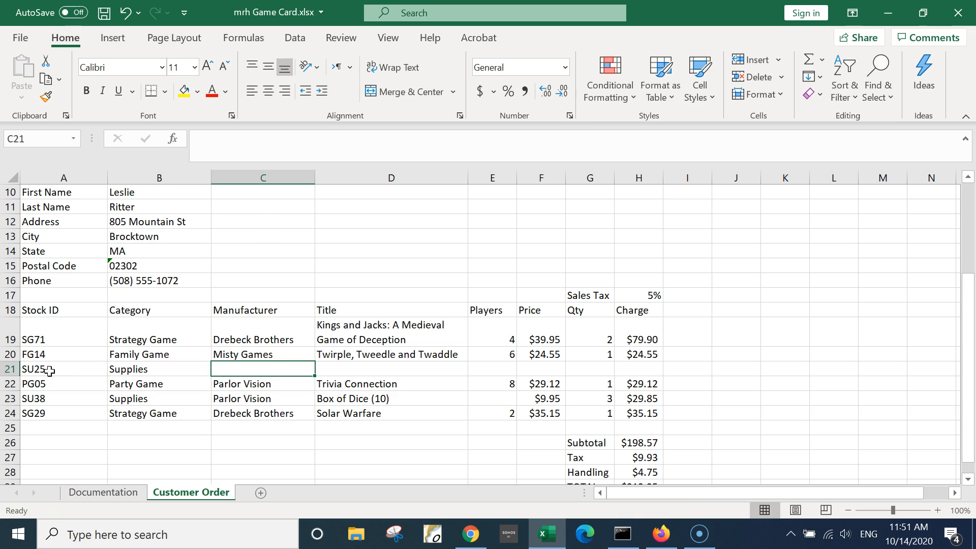
type("Drebeck Brothers")
key("Tab")
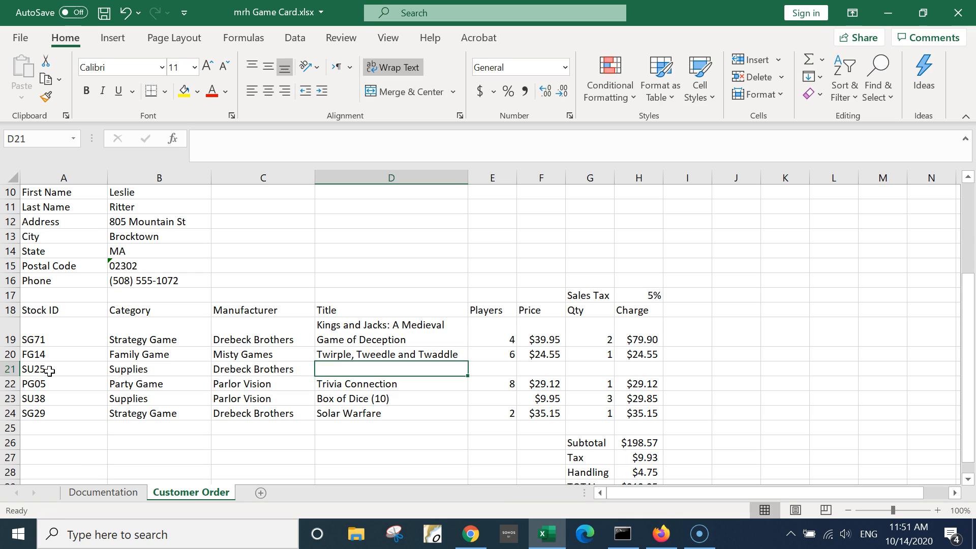
type("Min")
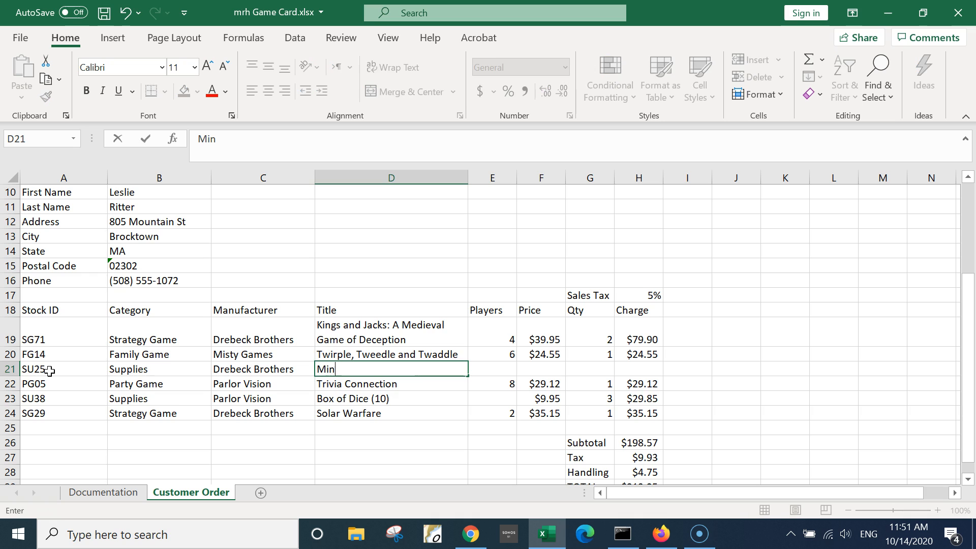
type("iature Set (12)")
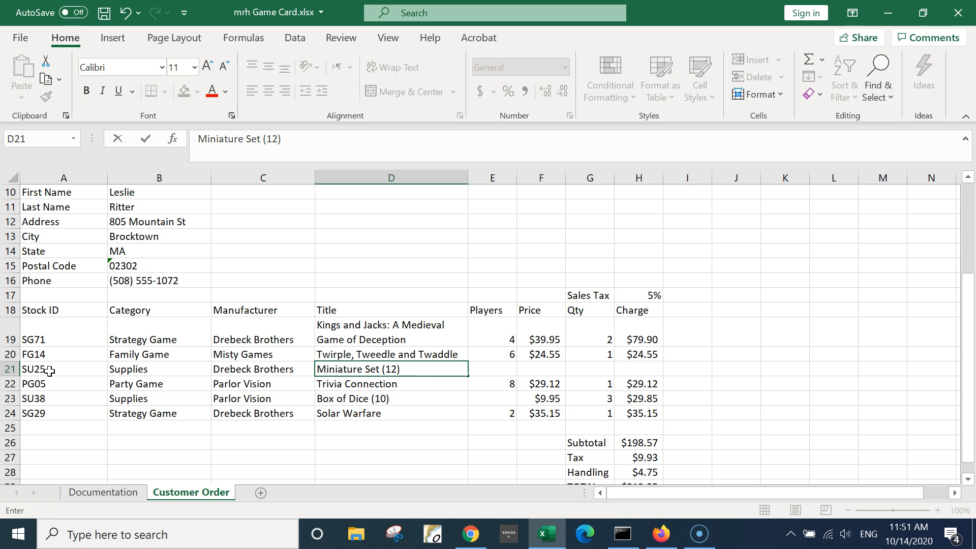
key("Tab")
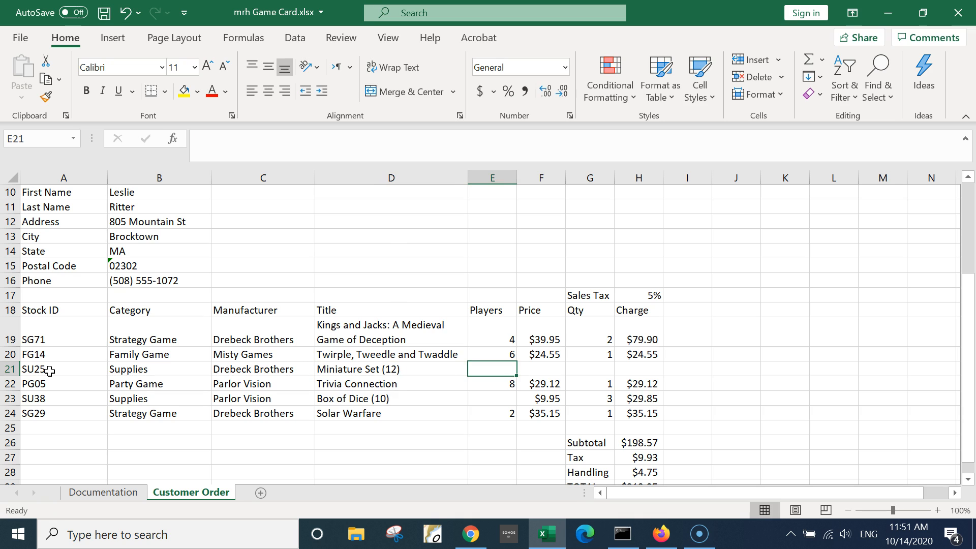
Leave Players blank for the SU25 item and enter a price of $23.55 and a quantity of 2
key("Tab")
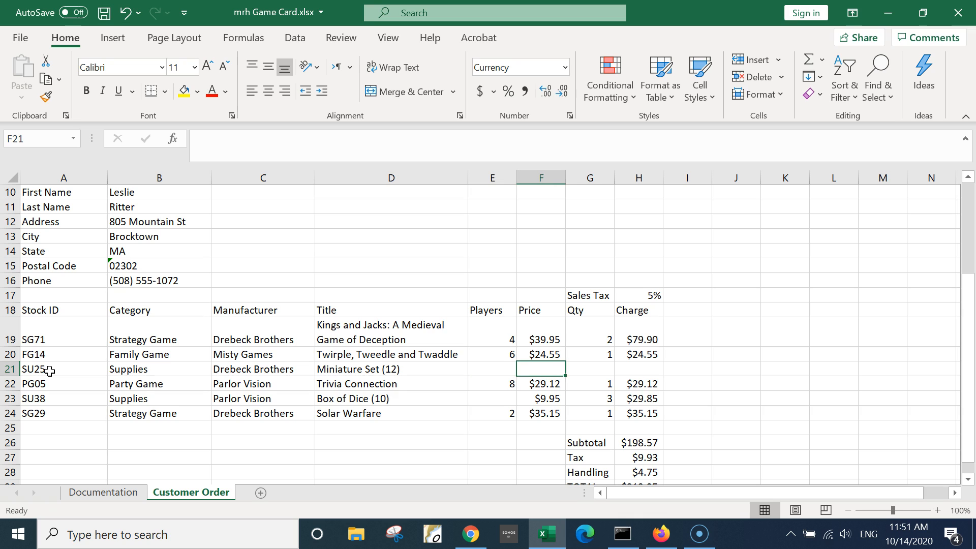
type("$23.35")
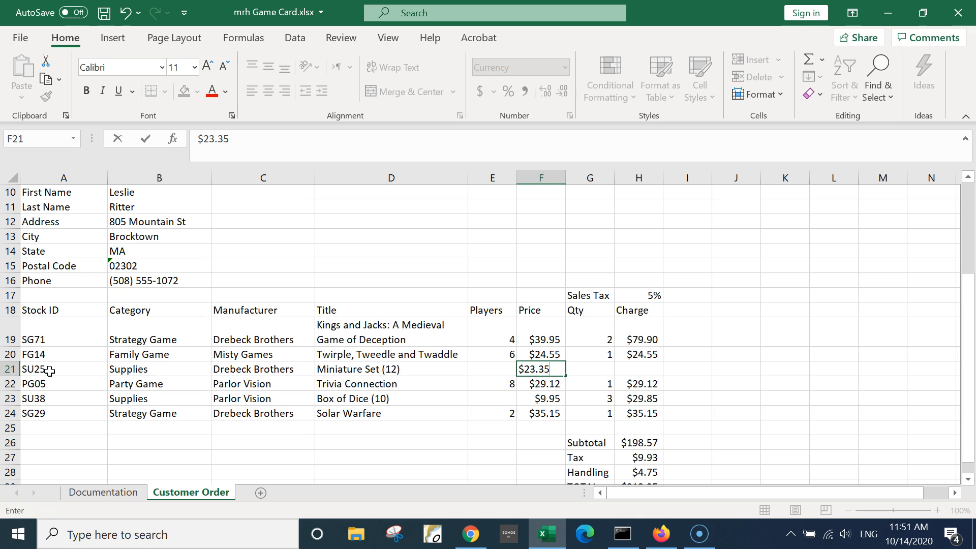
key("BackSpace")
key("BackSpace")
type("55")
key("Tab")
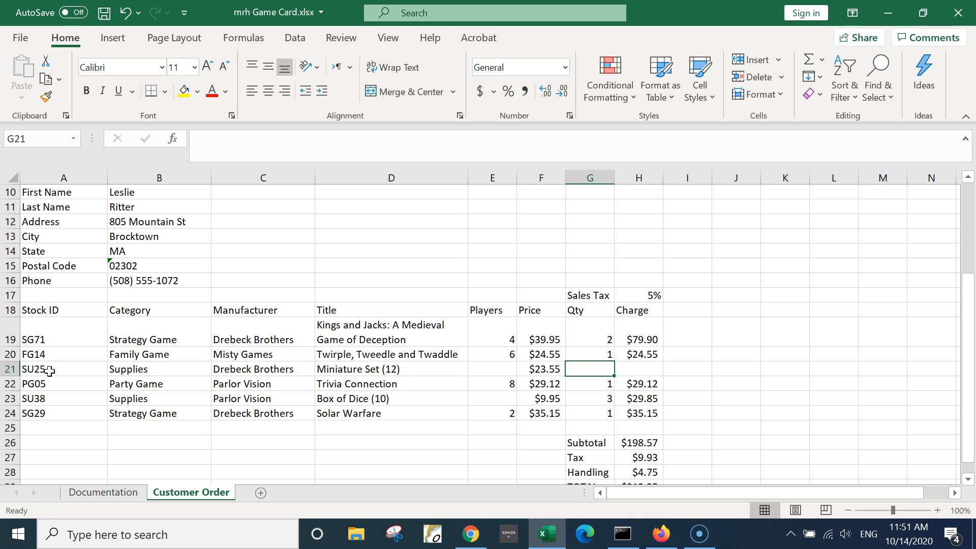
type("2")
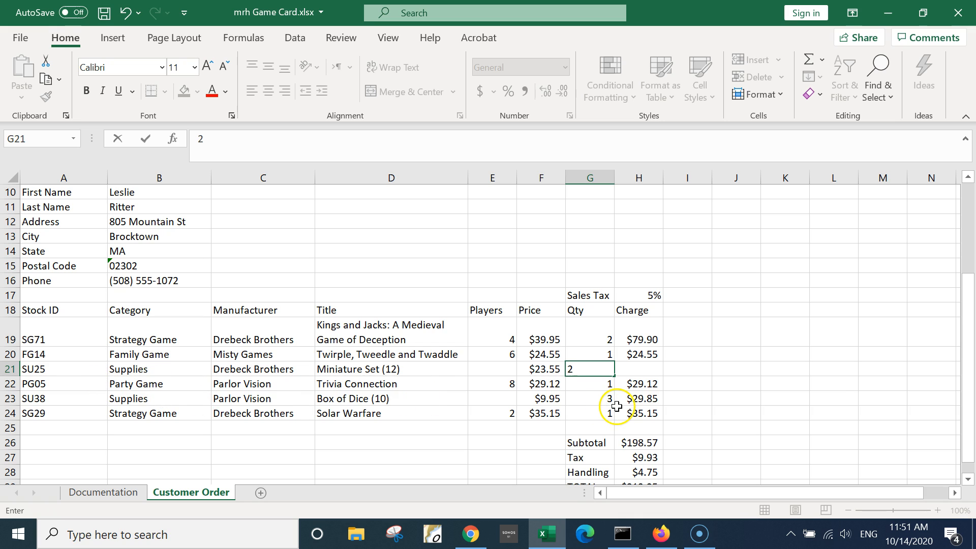
left_click(825, 383)
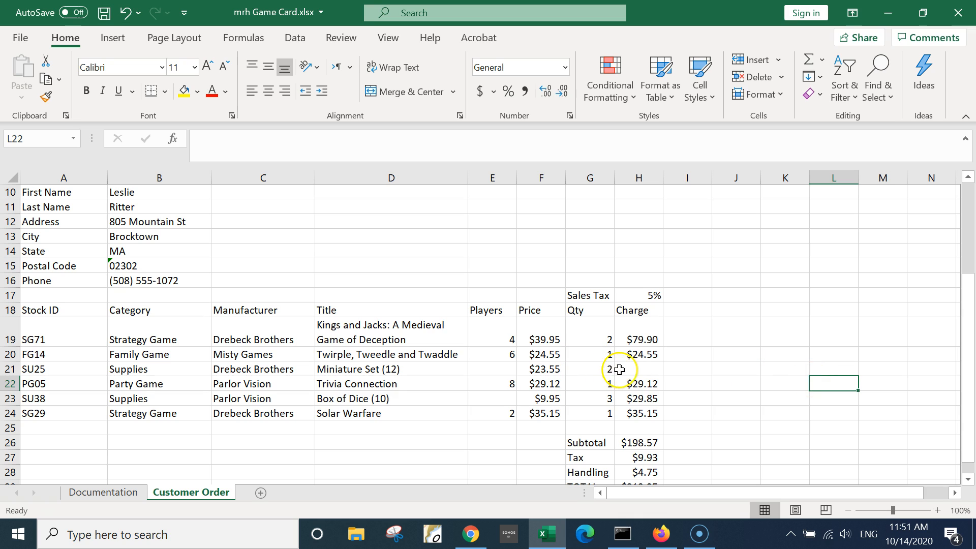
Copy the Charge formula from H20 into H21 for the SU25 item
left_click(638, 369)
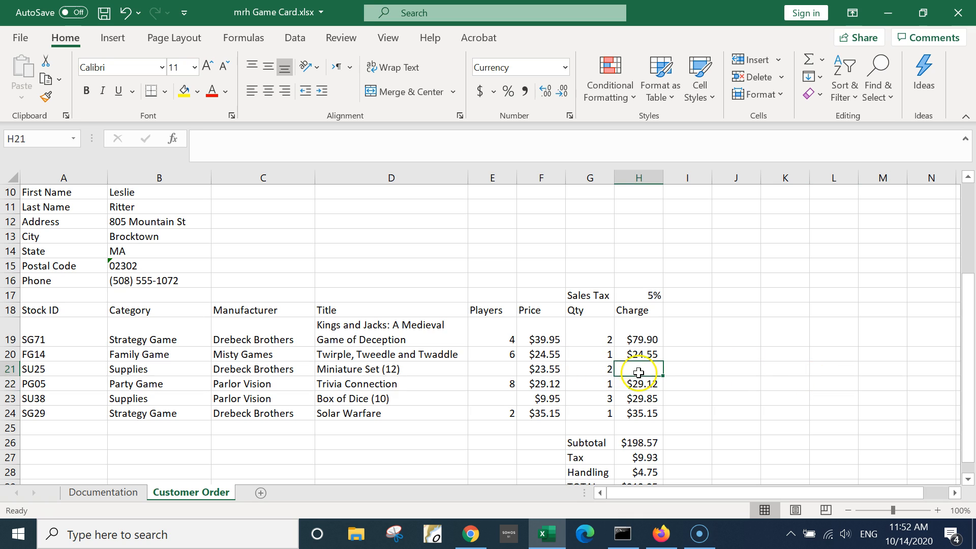
left_click(636, 353)
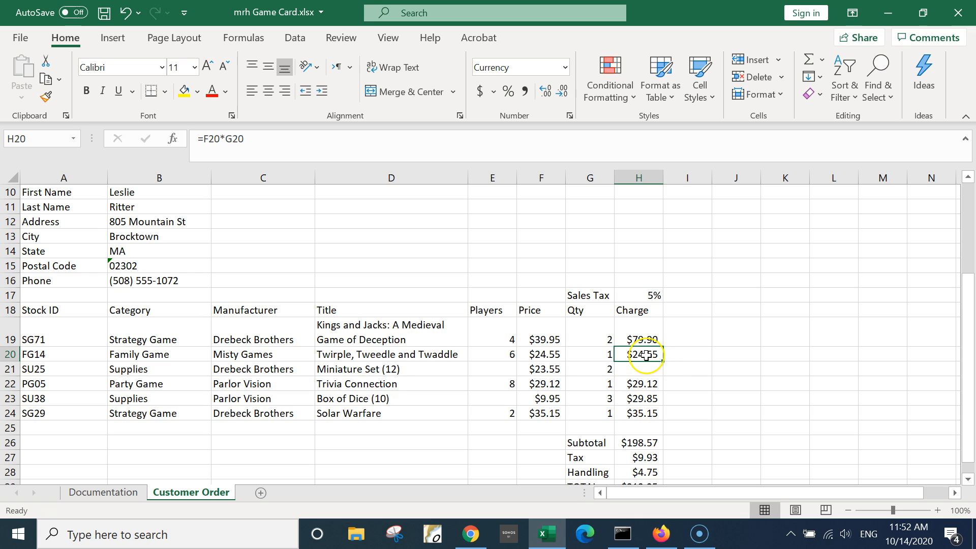
key("ctrl+c")
left_click(635, 369)
key("ctrl+v")
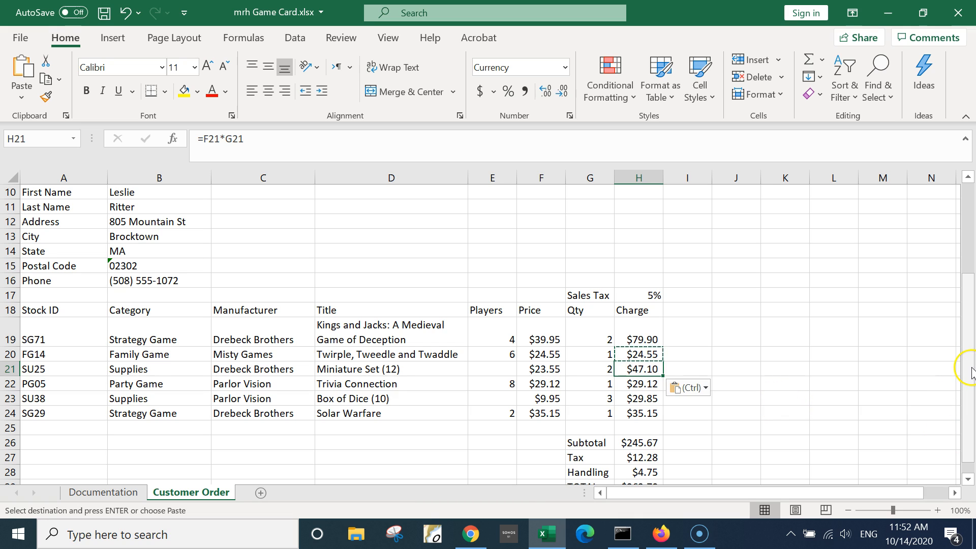
Compare the order's TOTAL with the Total Charge in B7 and check which cell B7 references
left_click_drag(971, 368, 958, 421)
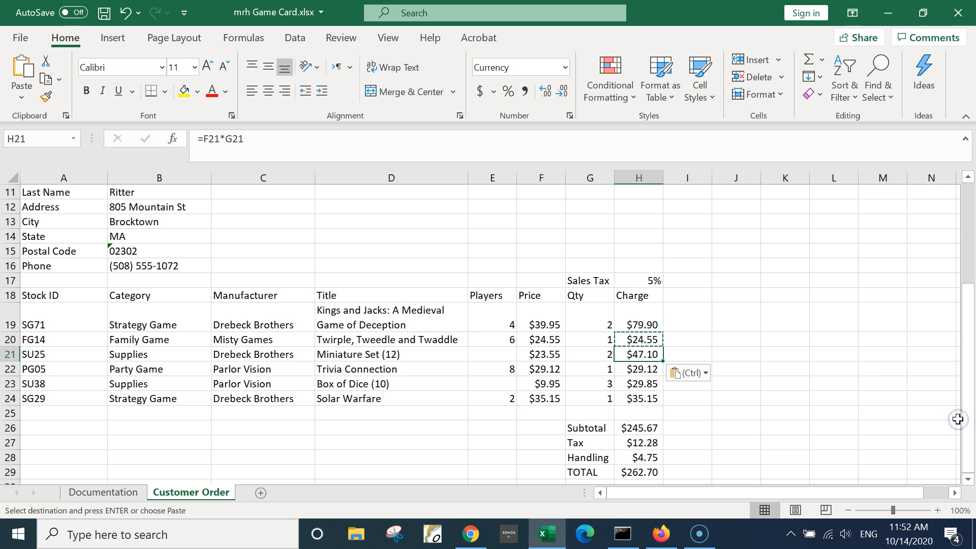
key("ctrl+z")
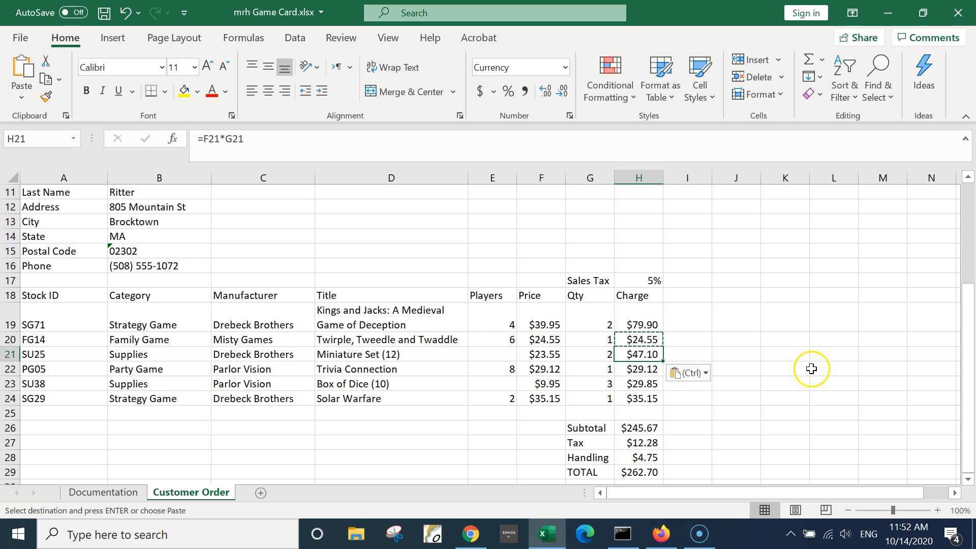
left_click_drag(965, 291, 968, 339)
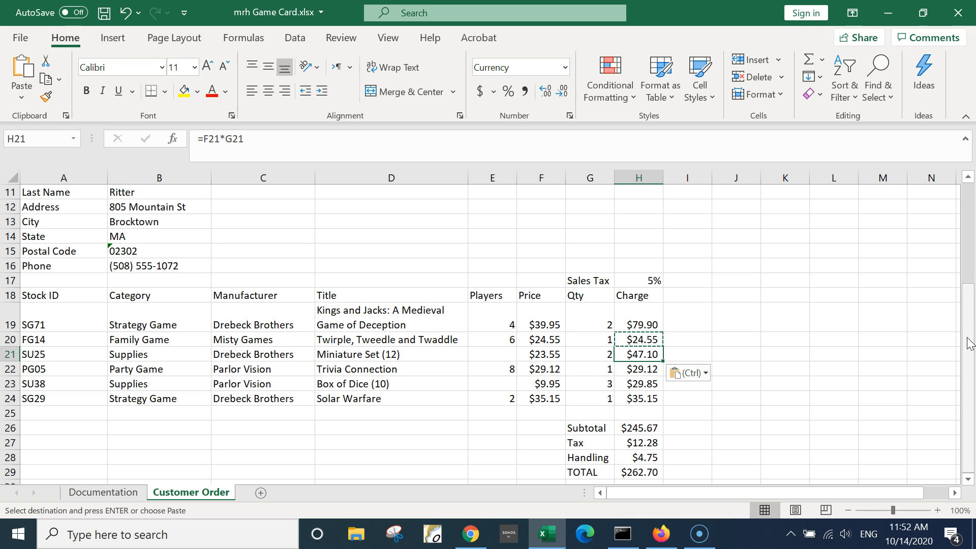
left_click_drag(970, 339, 956, 210)
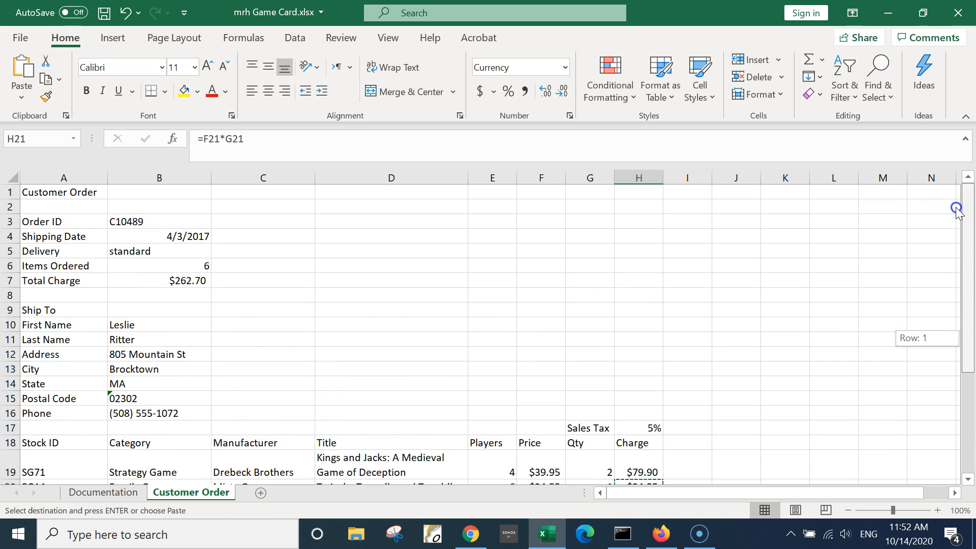
left_click(176, 283)
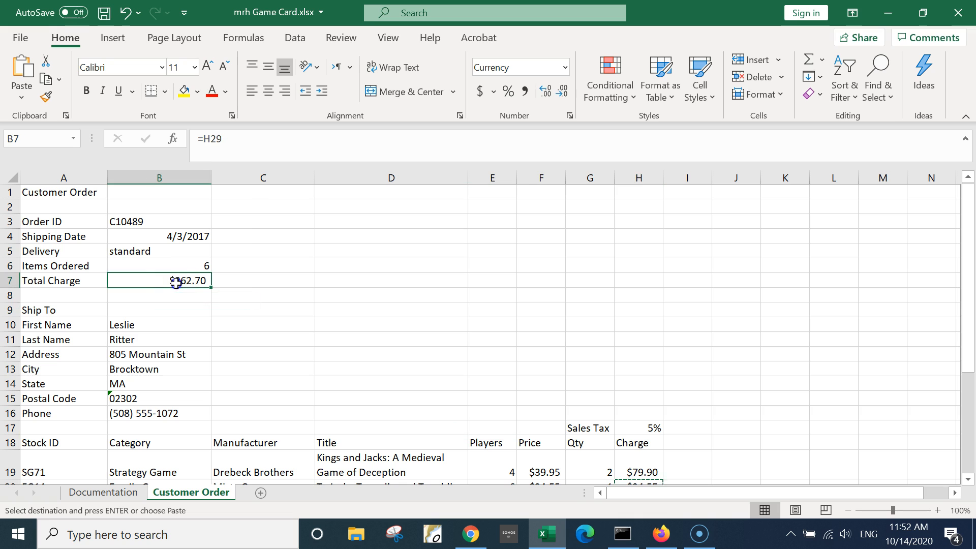
left_click(176, 283)
left_click_drag(968, 319, 968, 340)
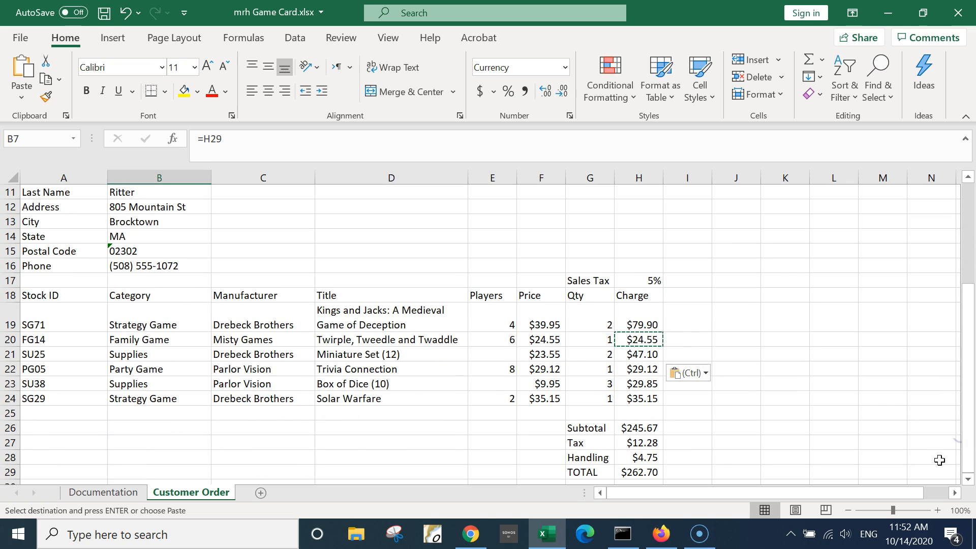
key("Escape")
scroll(939, 460, "up", 4)
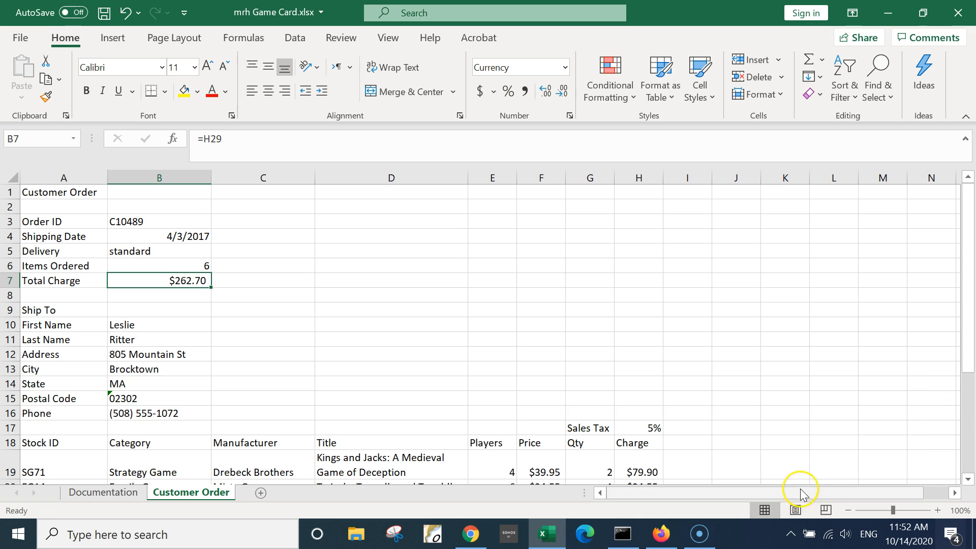
View the whole Customer Order sheet at 60% zoom and set the worksheet zoom to 110%
left_click(849, 509)
left_click(849, 509)
left_click(849, 509)
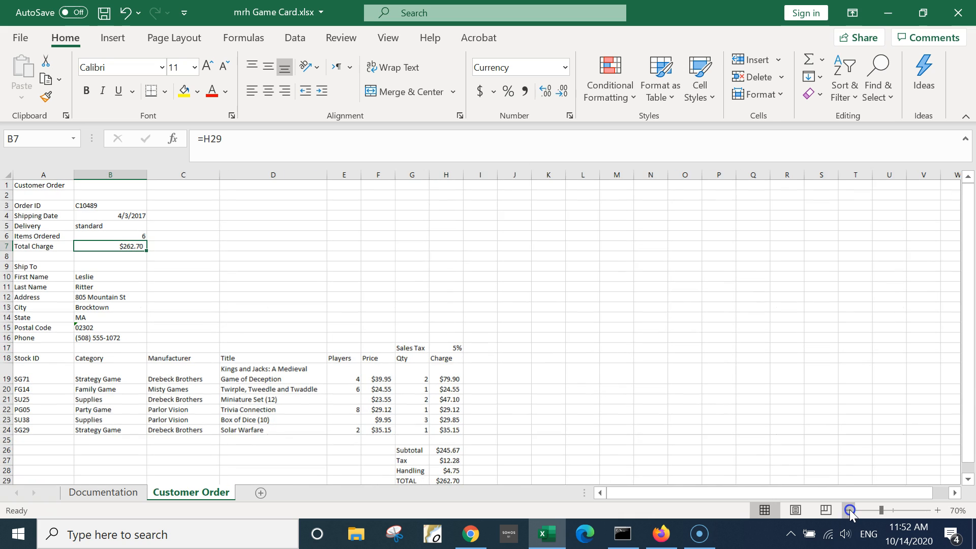
left_click(849, 510)
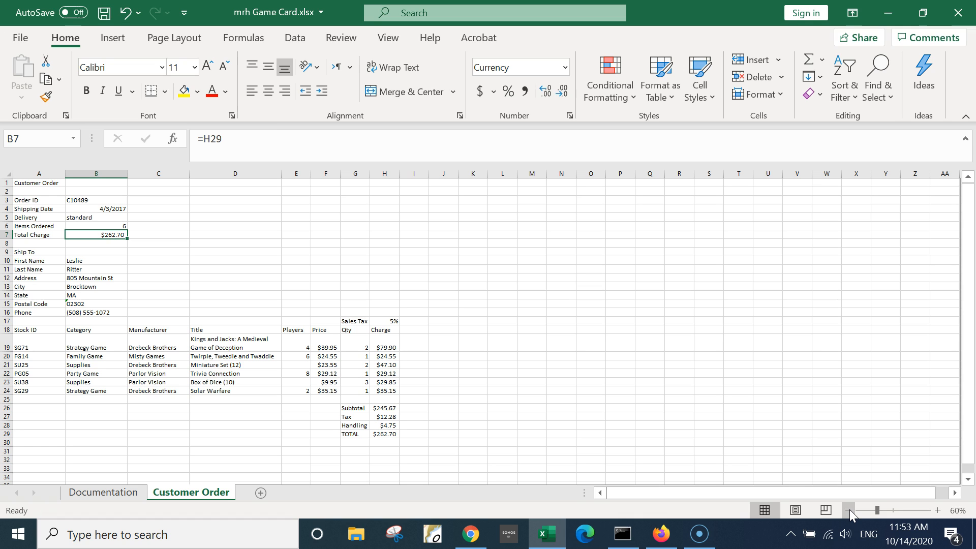
left_click(937, 510)
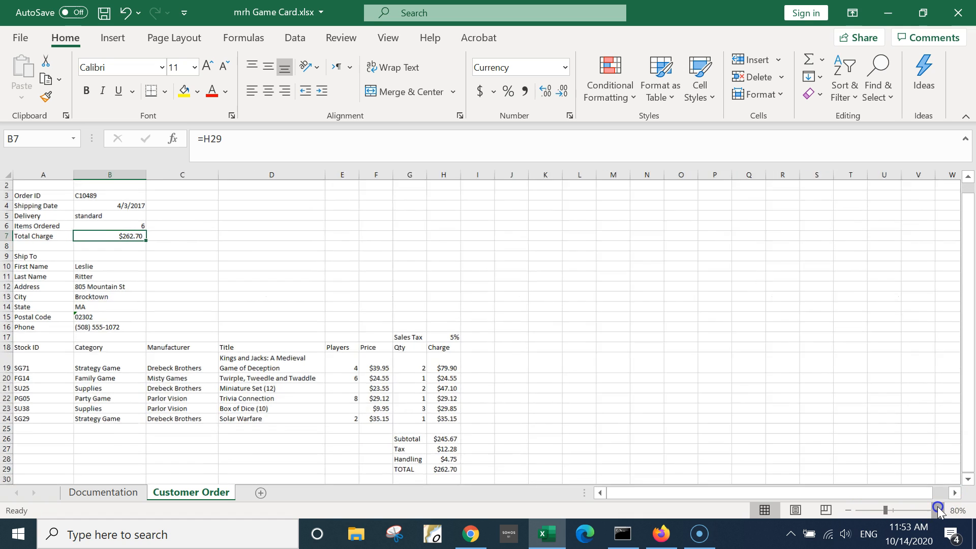
left_click(937, 510)
left_click(937, 509)
left_click(937, 510)
left_click(938, 509)
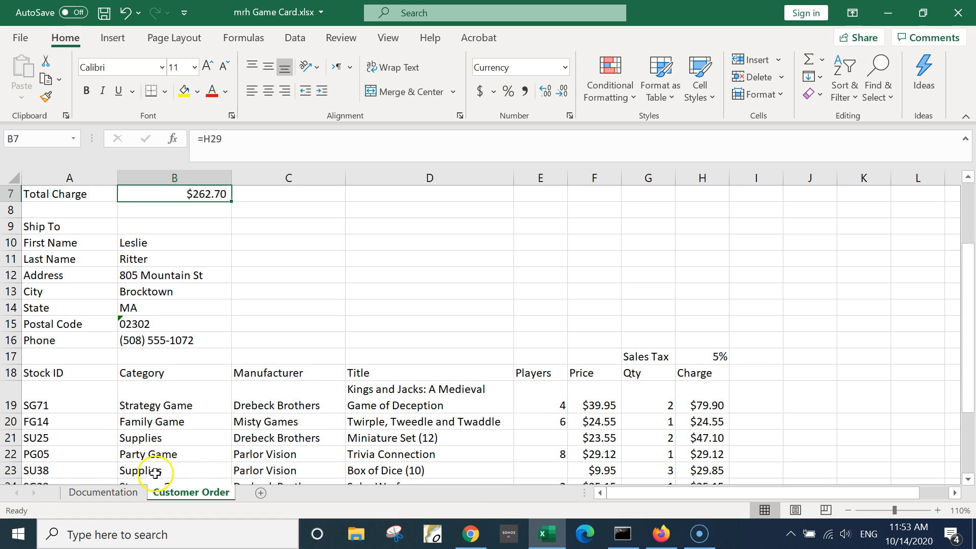
Delete the entire SU38 Box of Dice (10) item in row 23
left_click(11, 470)
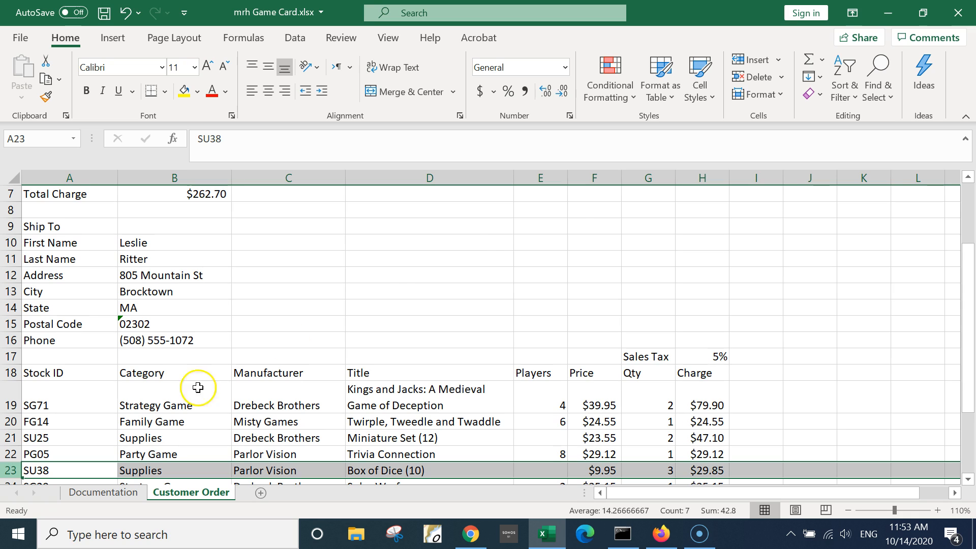
left_click(750, 83)
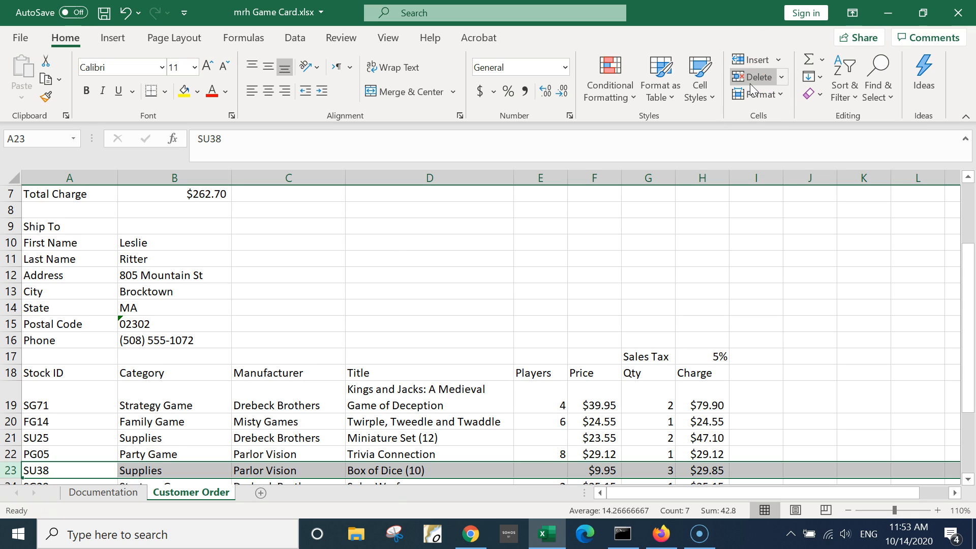
right_click(10, 470)
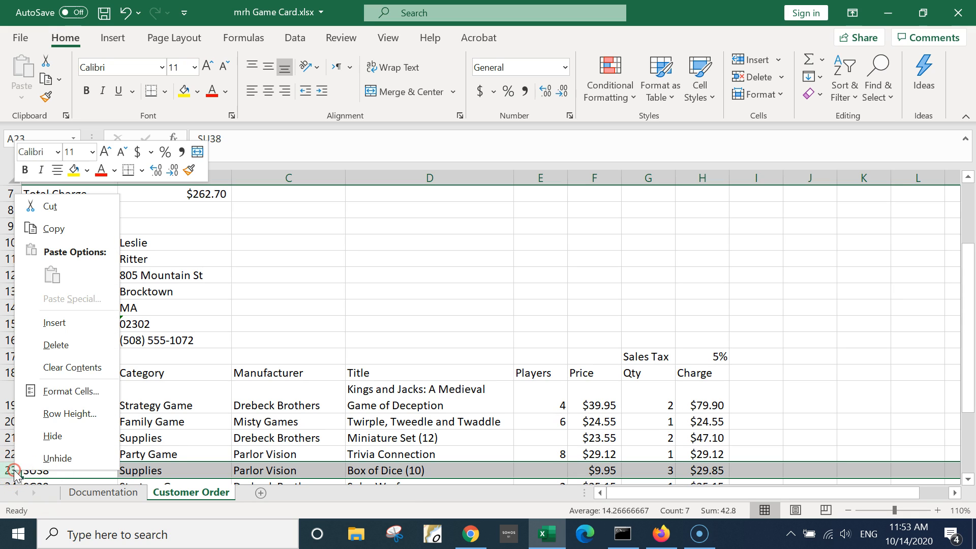
left_click(43, 345)
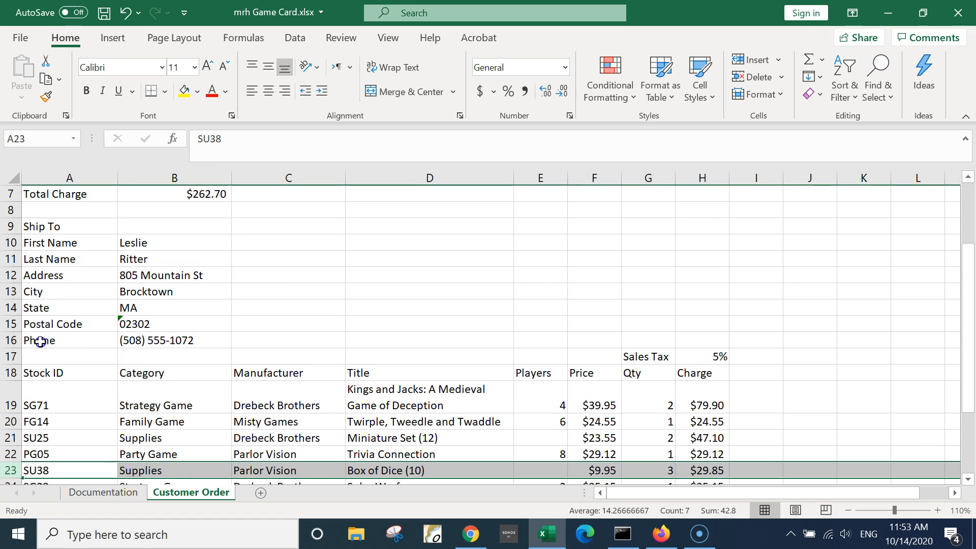
Insert blank cells at A17:A28, shifting the existing order details and totals one column to the right
left_click_drag(966, 319, 966, 351)
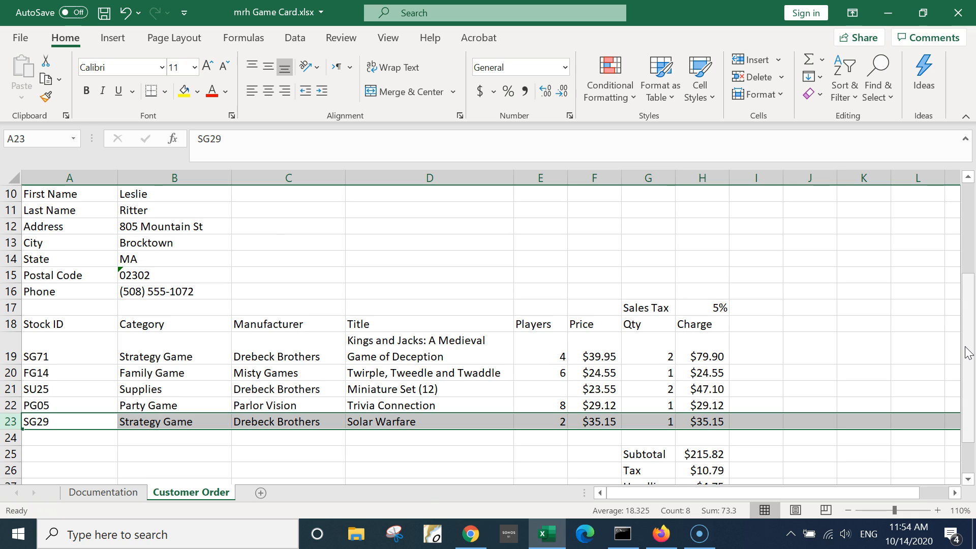
left_click(54, 312)
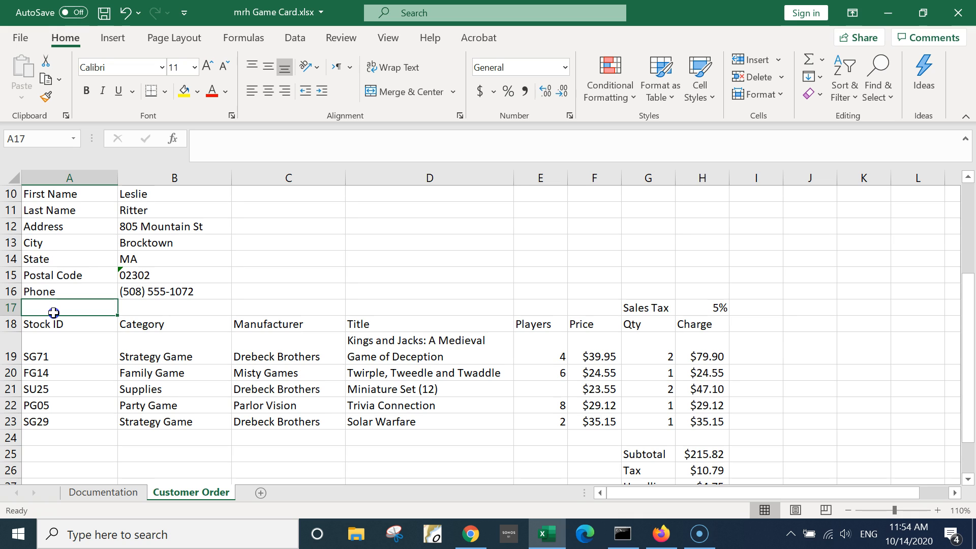
left_click_drag(72, 316, 77, 452)
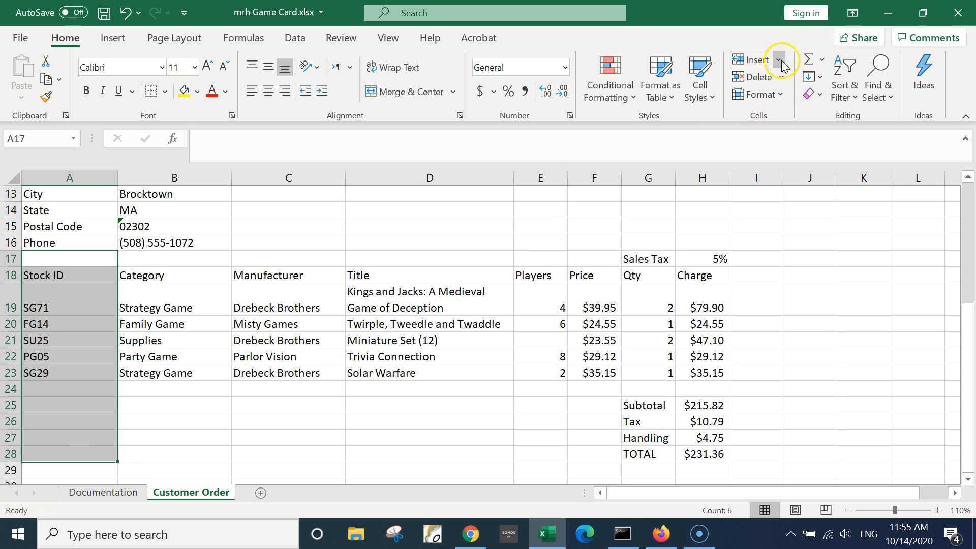
key("ctrl+q")
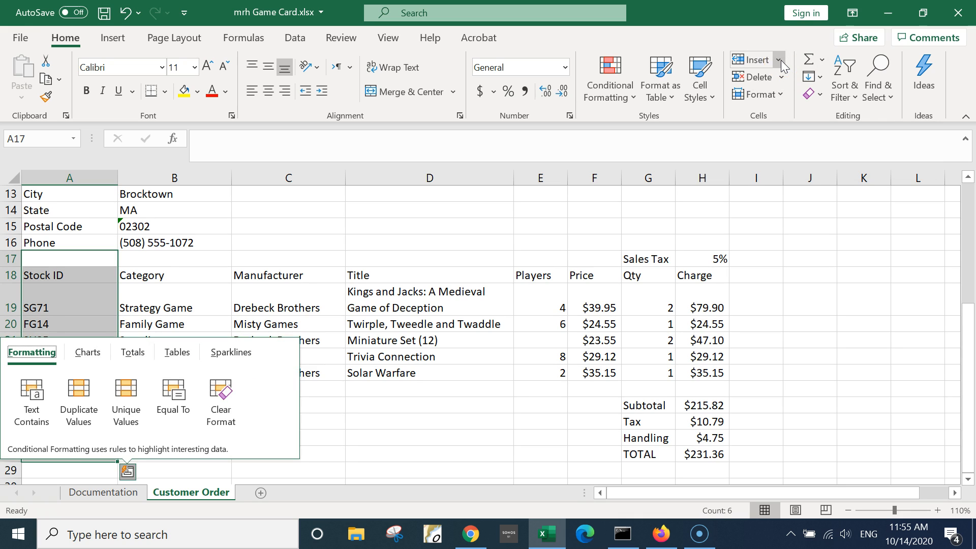
left_click(781, 61)
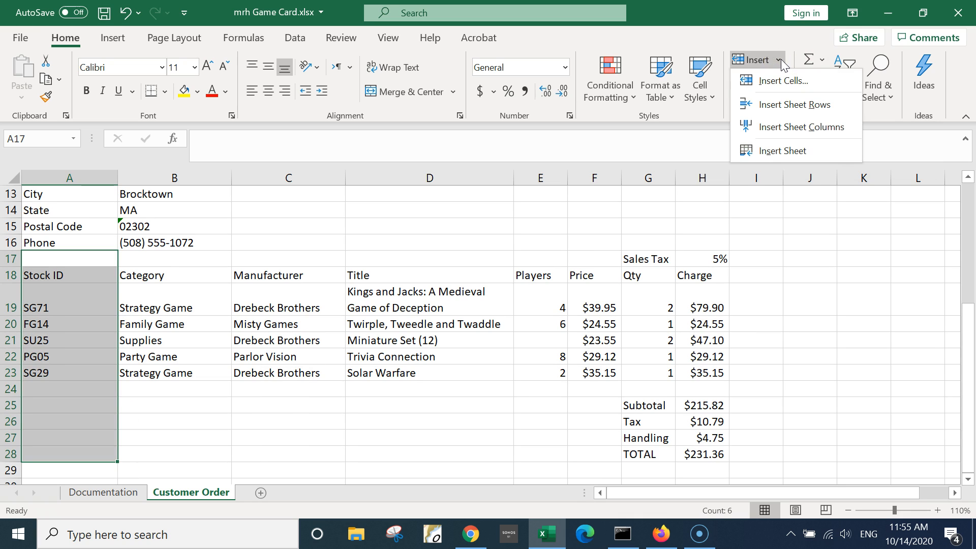
left_click(780, 79)
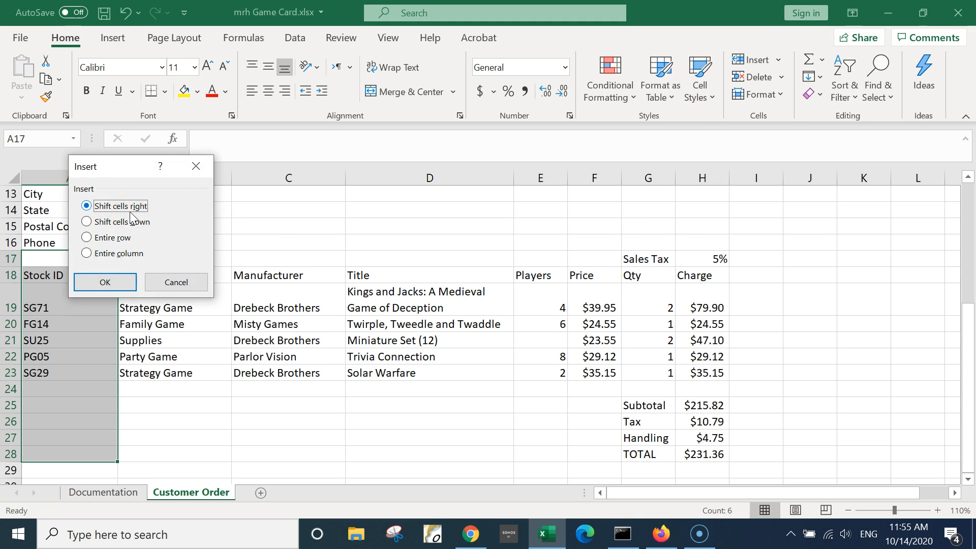
left_click(106, 283)
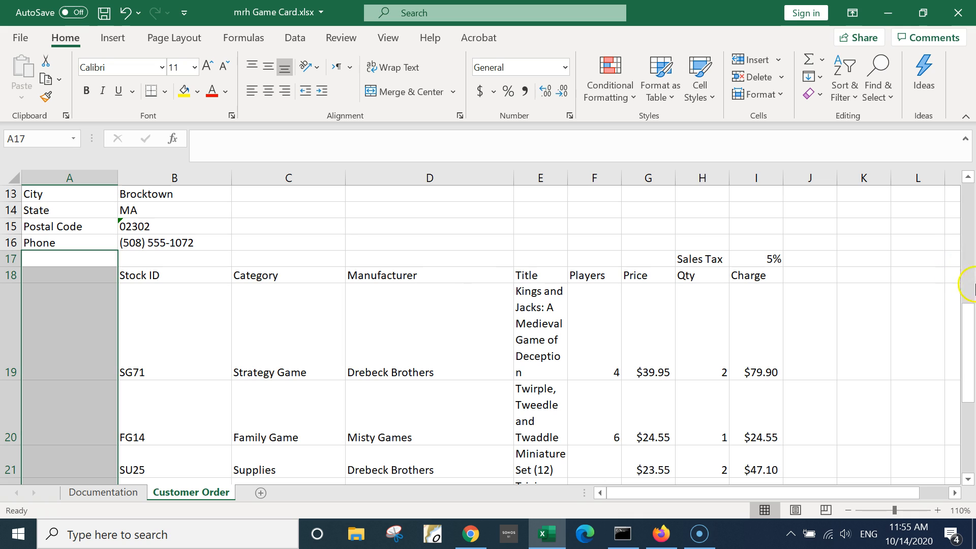
Widen column E so that the game titles fit without excessive wrapping
left_click_drag(967, 318, 965, 382)
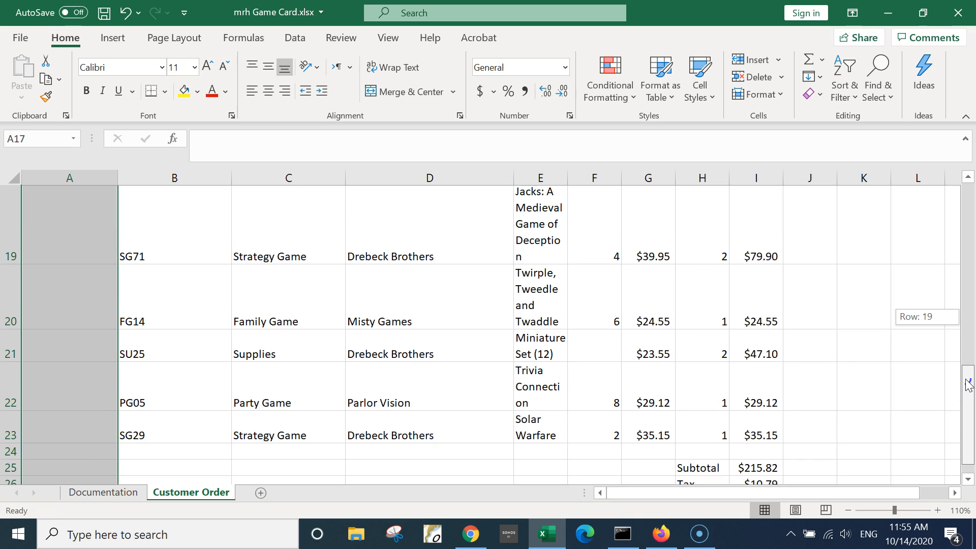
left_click_drag(968, 385, 968, 351)
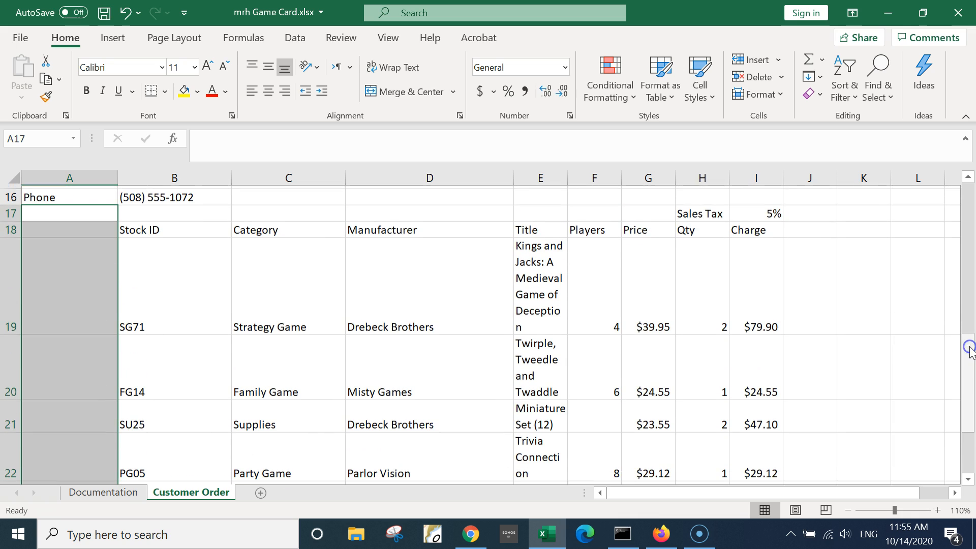
left_click_drag(567, 177, 675, 178)
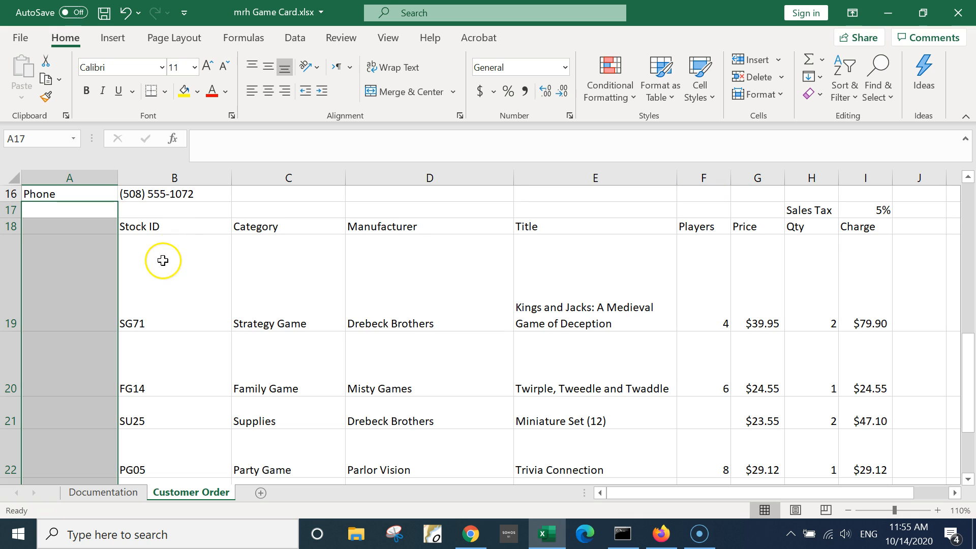
AutoFit the heights of rows 18 through 28 to their contents
left_click_drag(9, 234, 5, 411)
left_click_drag(6, 480, 6, 443)
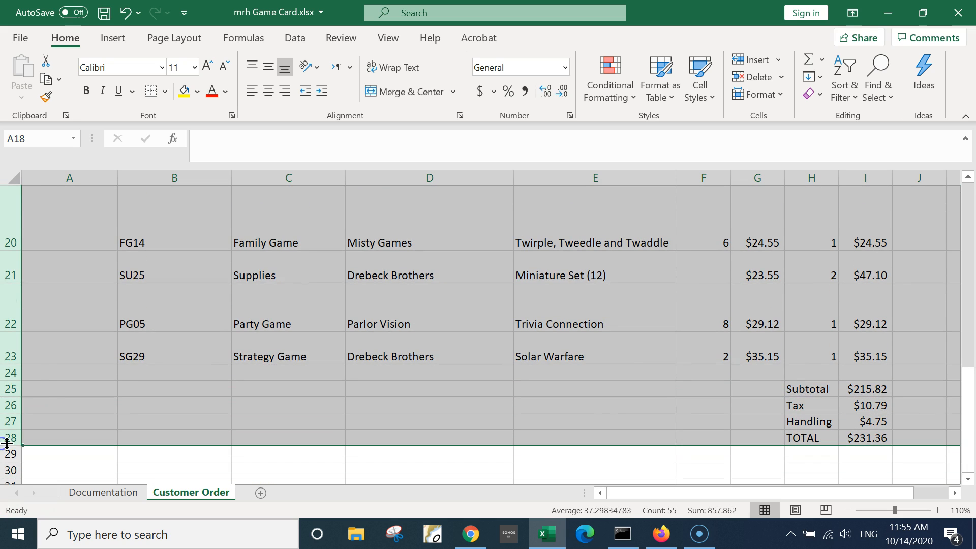
double_click(13, 363)
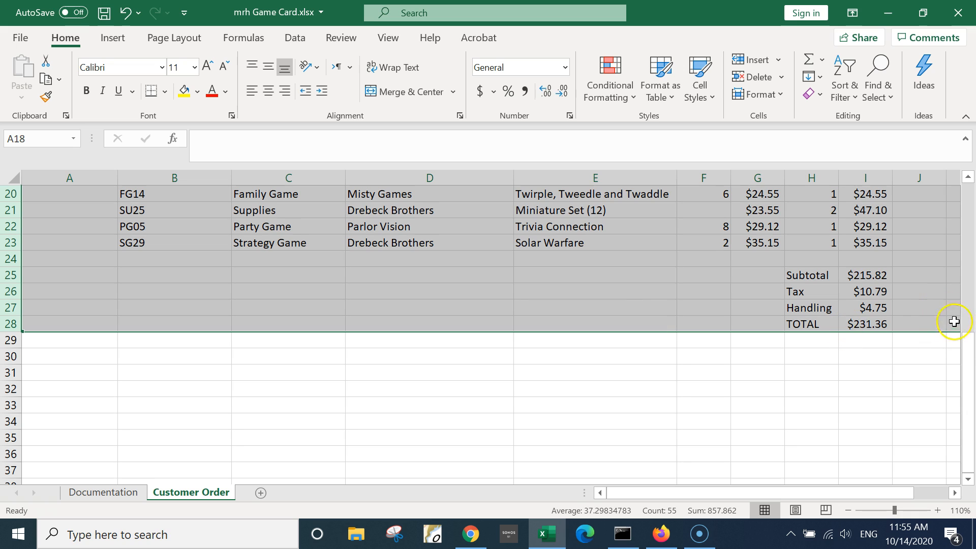
left_click_drag(966, 350, 966, 302)
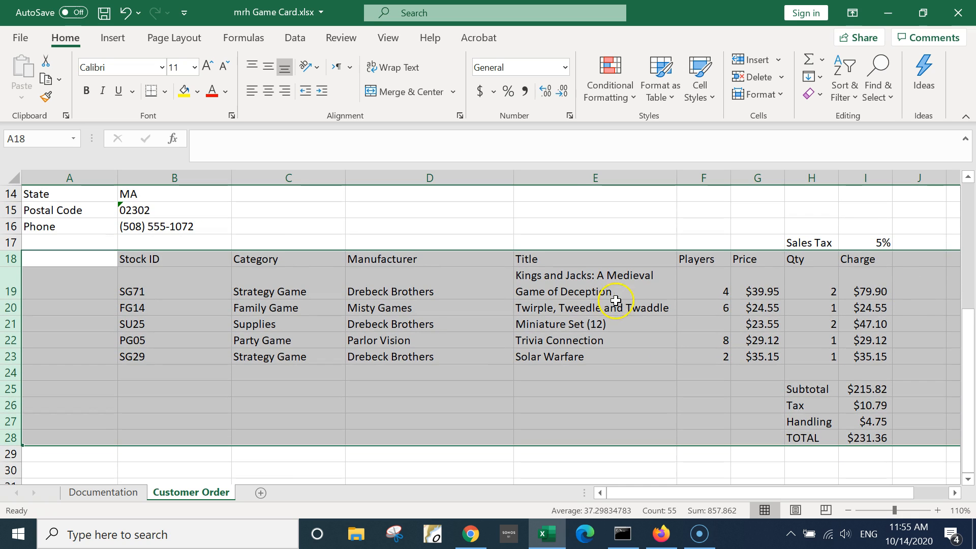
left_click(565, 285)
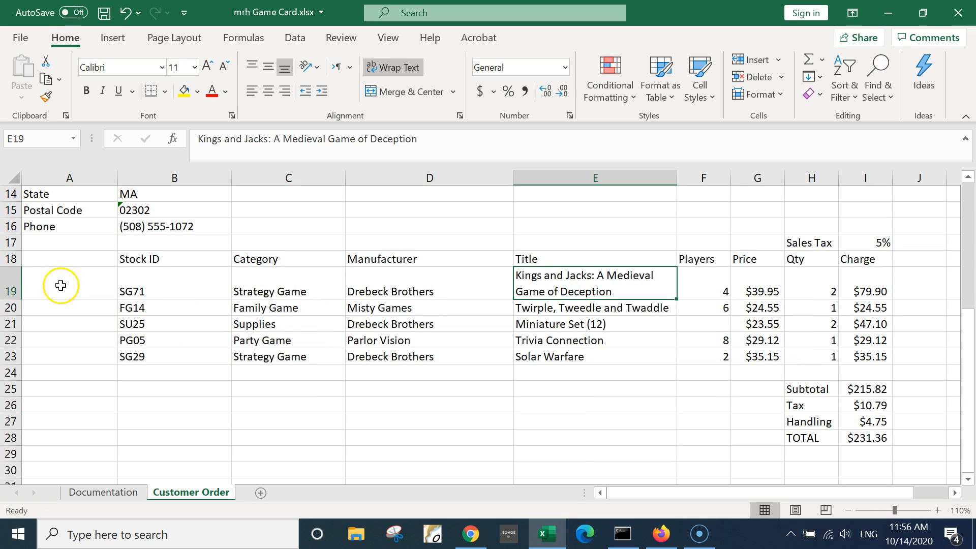
Narrow the Manufacturer, Category and Players columns (D, C and F) to fit their contents more closely
left_click(61, 259)
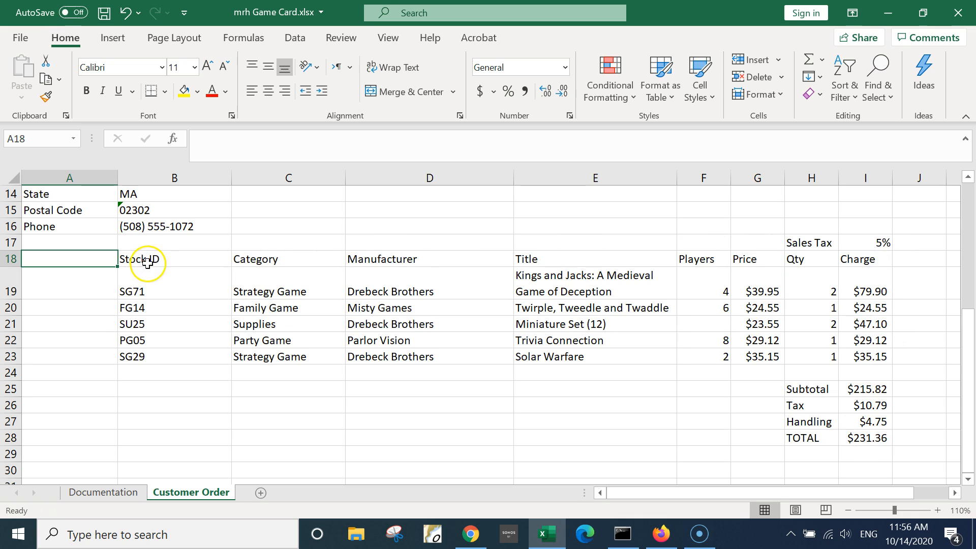
left_click_drag(138, 260, 861, 441)
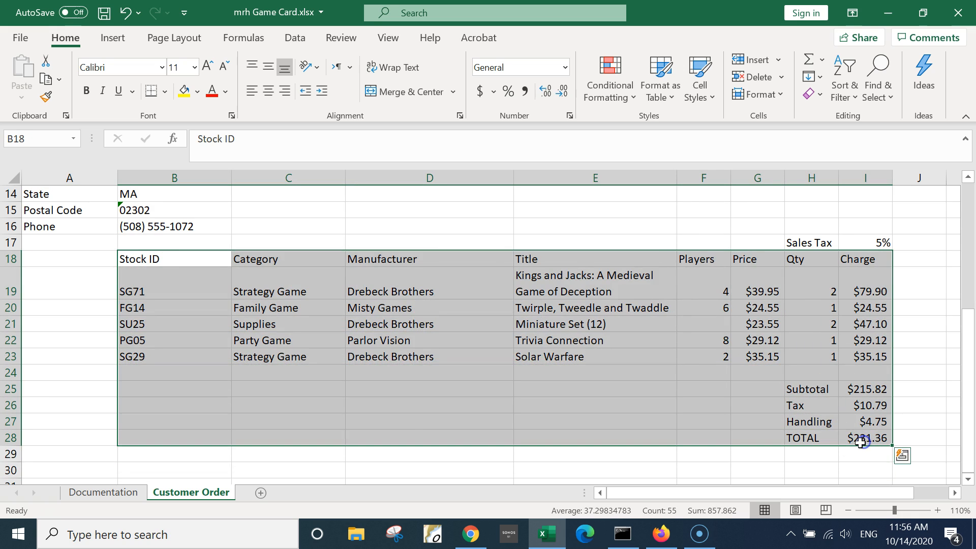
left_click(564, 179)
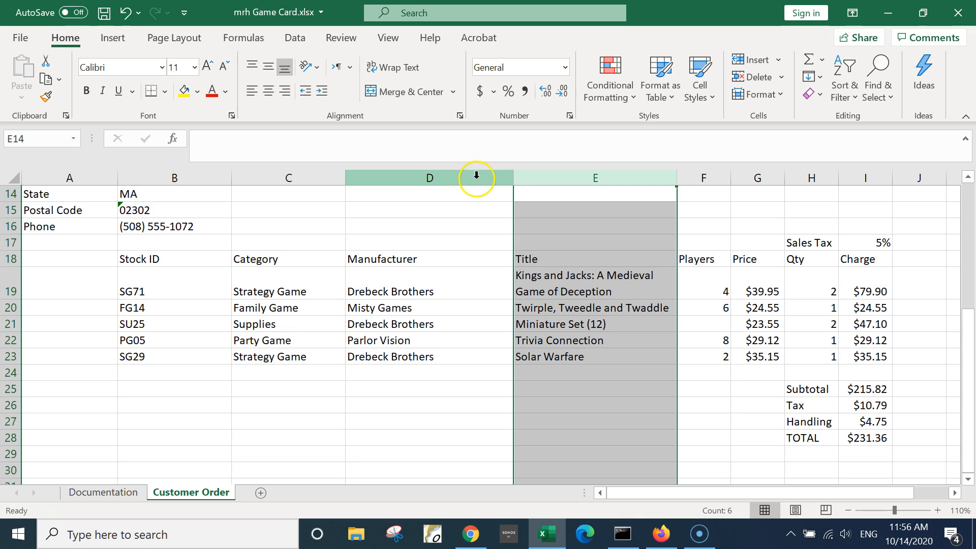
left_click_drag(415, 183, 453, 177)
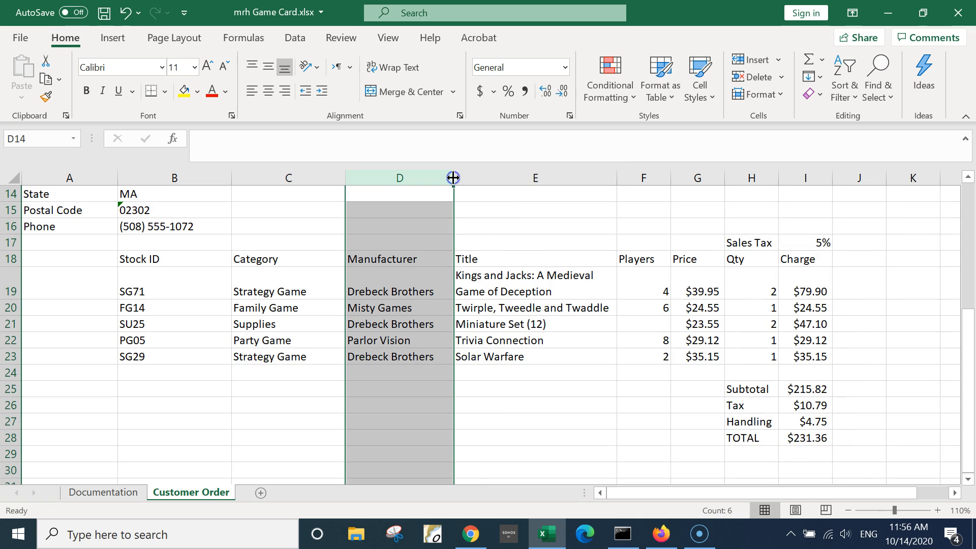
left_click(321, 177)
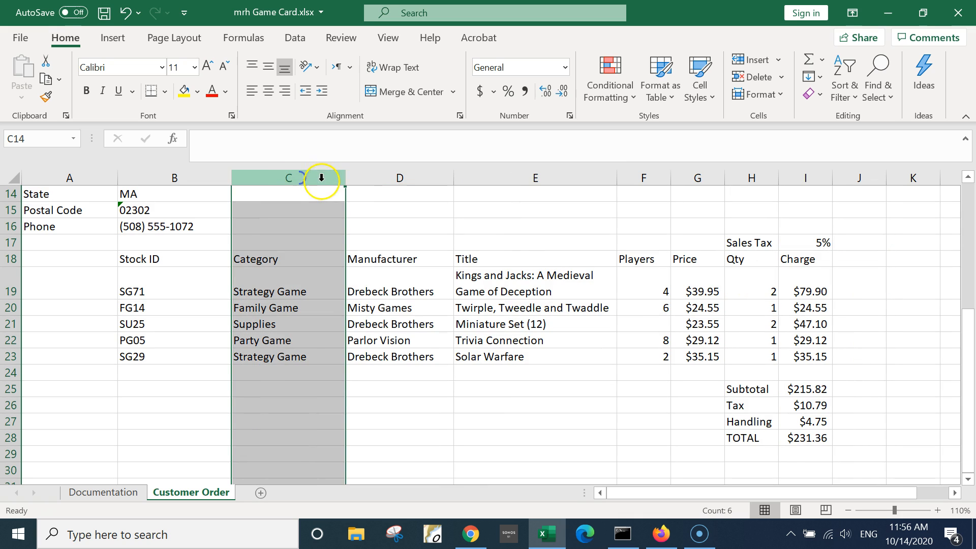
left_click_drag(348, 180, 334, 179)
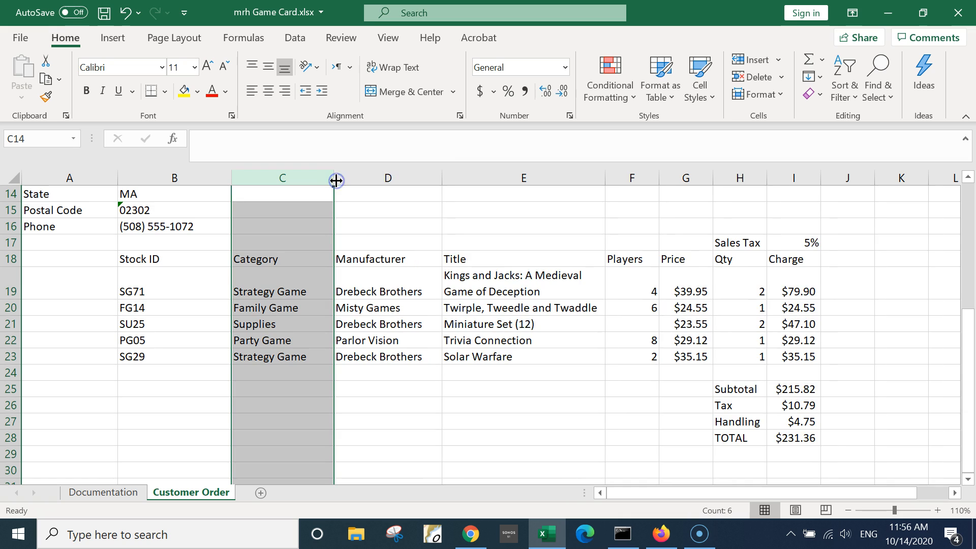
left_click(635, 178)
left_click_drag(656, 176, 650, 190)
left_click(656, 179)
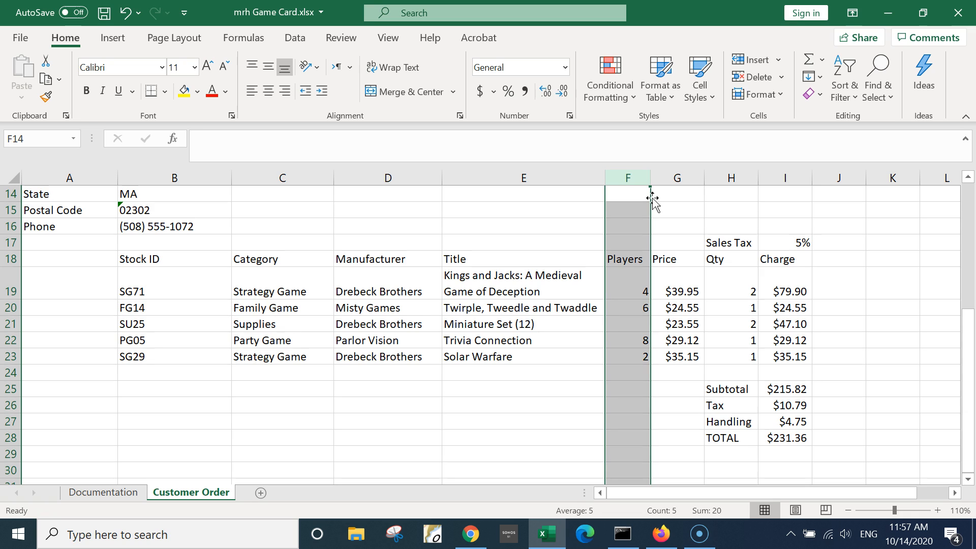
Enter the column heading Store ID in cell A18
left_click(68, 262)
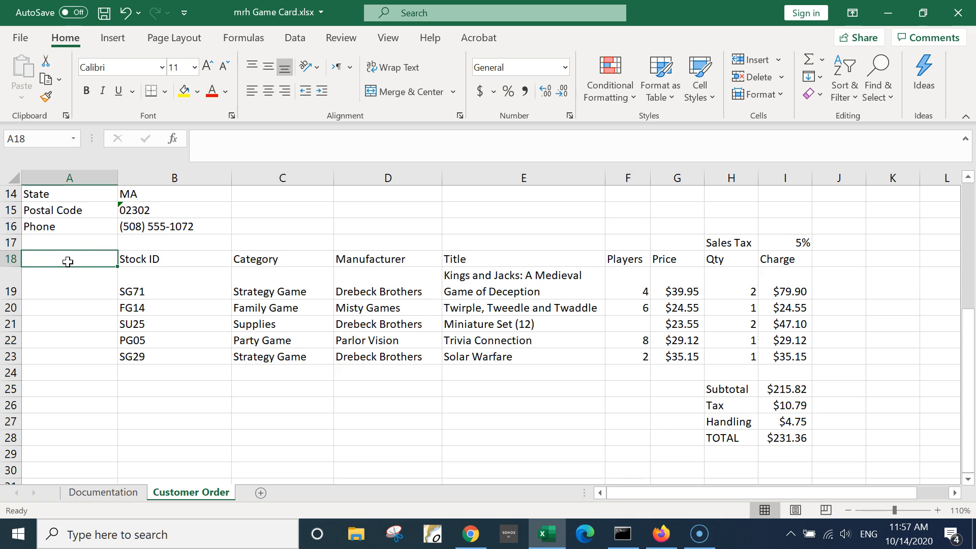
type("tore")
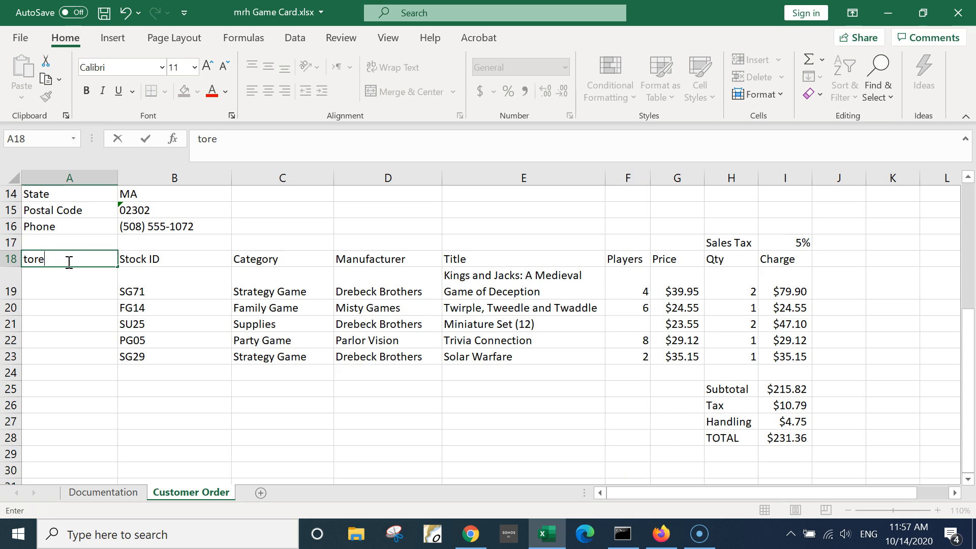
key("BackSpace")
key("BackSpace")
key("BackSpace")
key("BackSpace")
key("BackSpace")
type("Store ID")
key("Return")
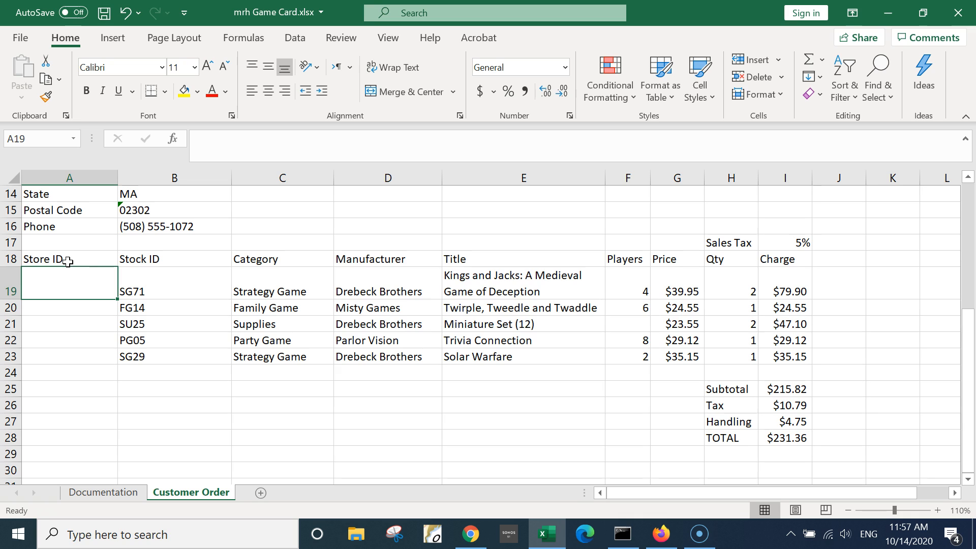
type("SG")
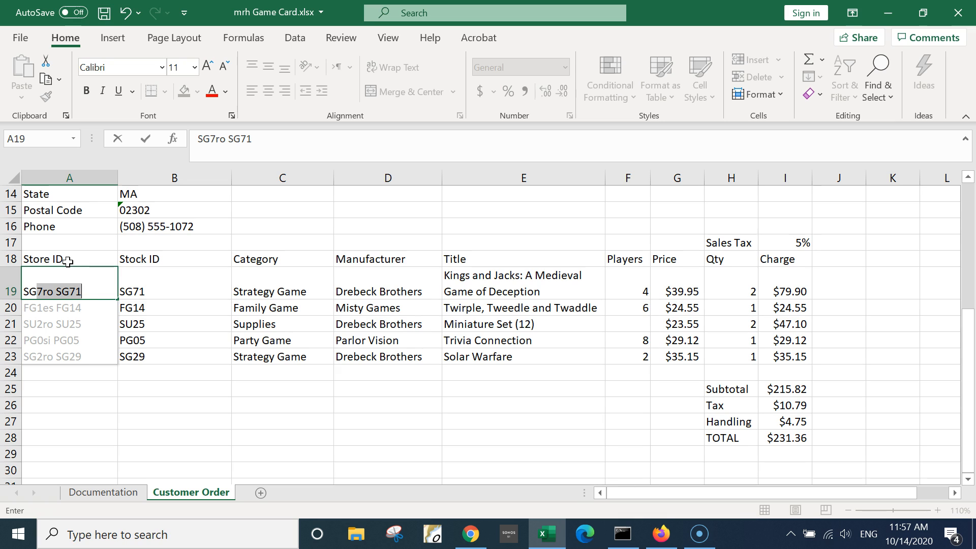
type("71")
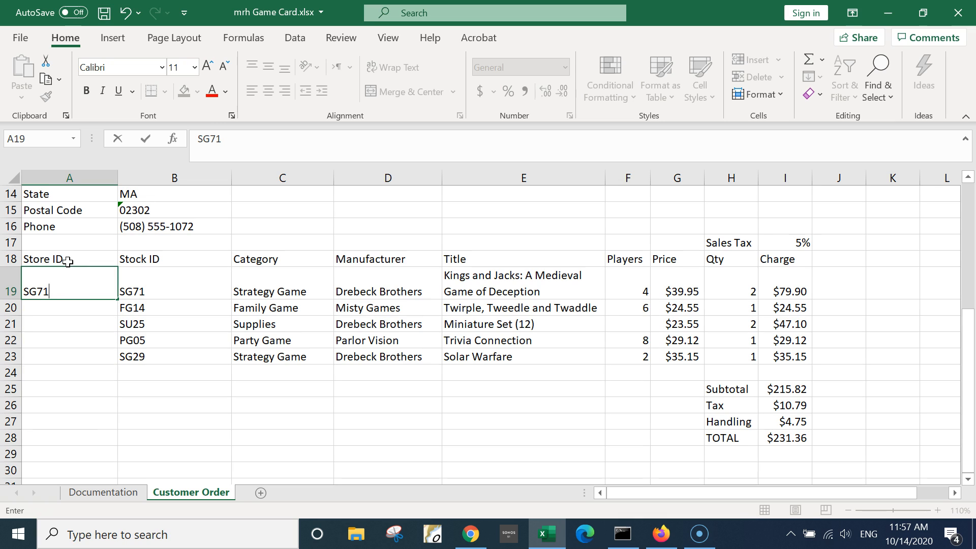
type("-Kings")
key("BackSpace")
key("BackSpace")
key("BackSpace")
key("BackSpace")
key("BackSpace")
key("BackSpace")
key("BackSpace")
key("BackSpace")
key("BackSpace")
key("BackSpace")
Enter the Store IDs SG71-Kings in A19 and FG14-Twirple in A20
type("S")
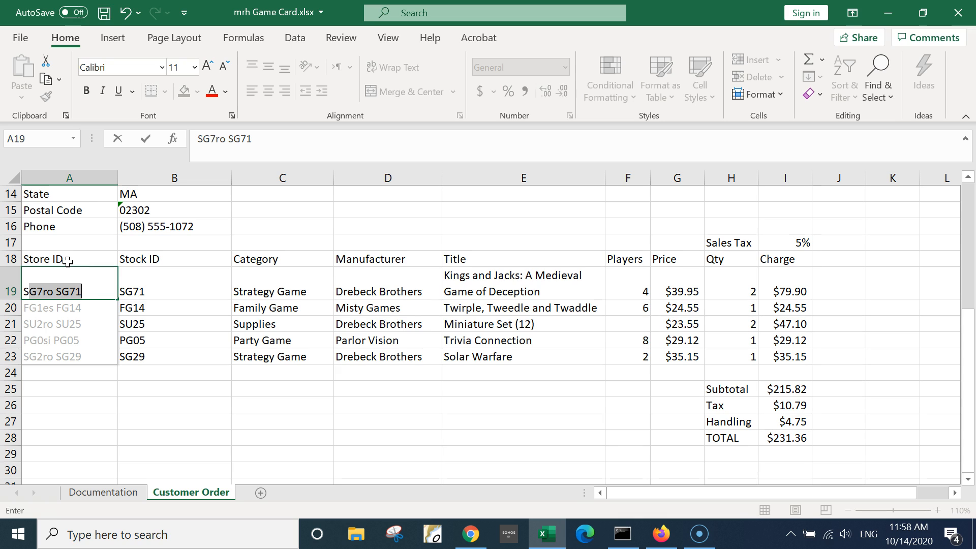
type("G71")
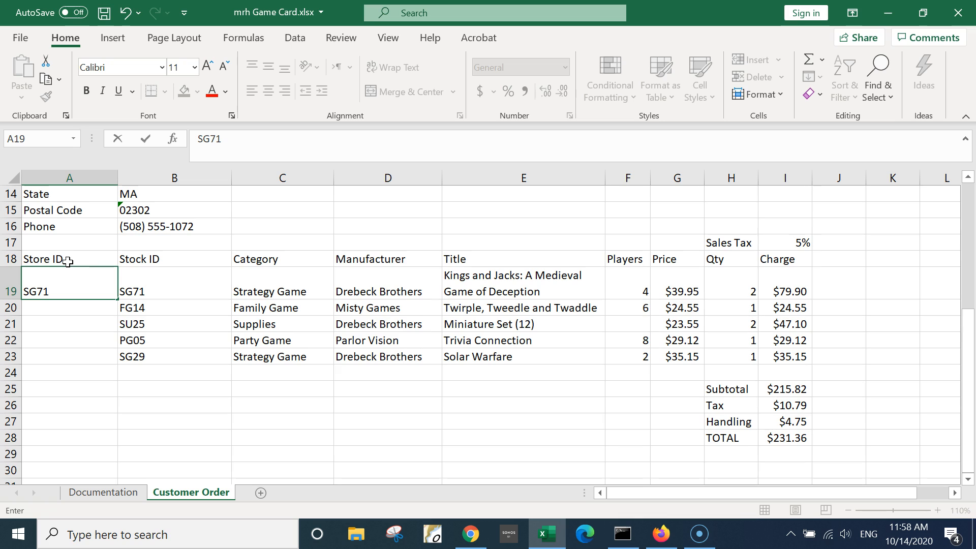
type("-Kings")
key("Return")
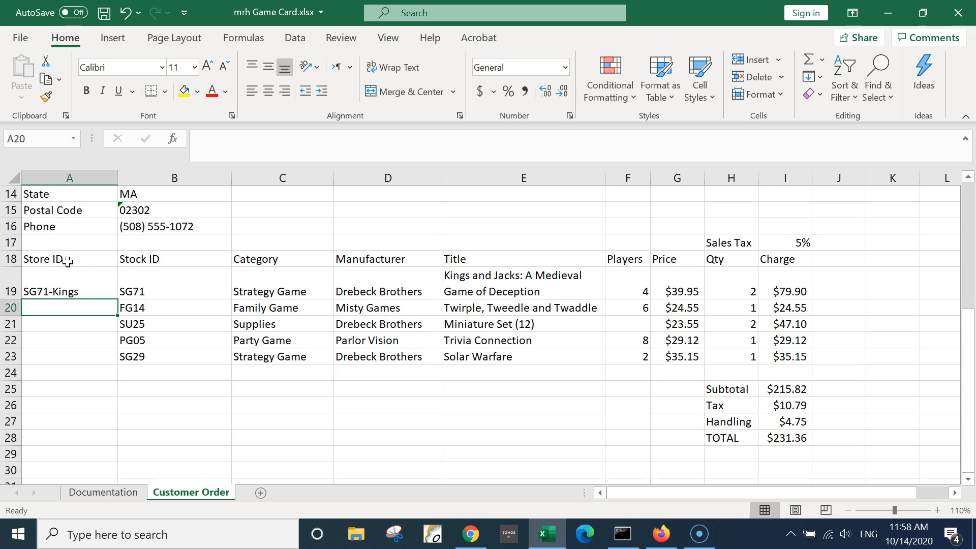
type("FG")
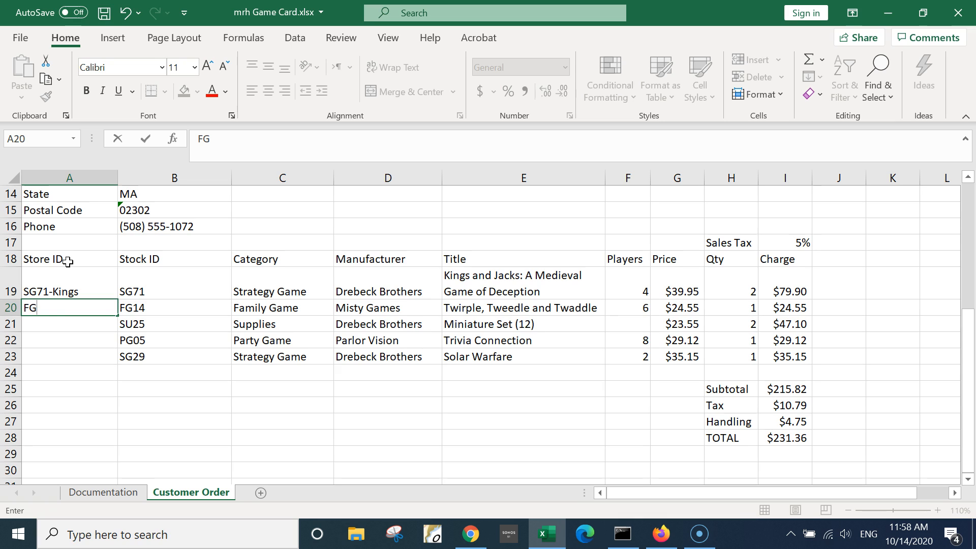
type("4")
type("-Twirple")
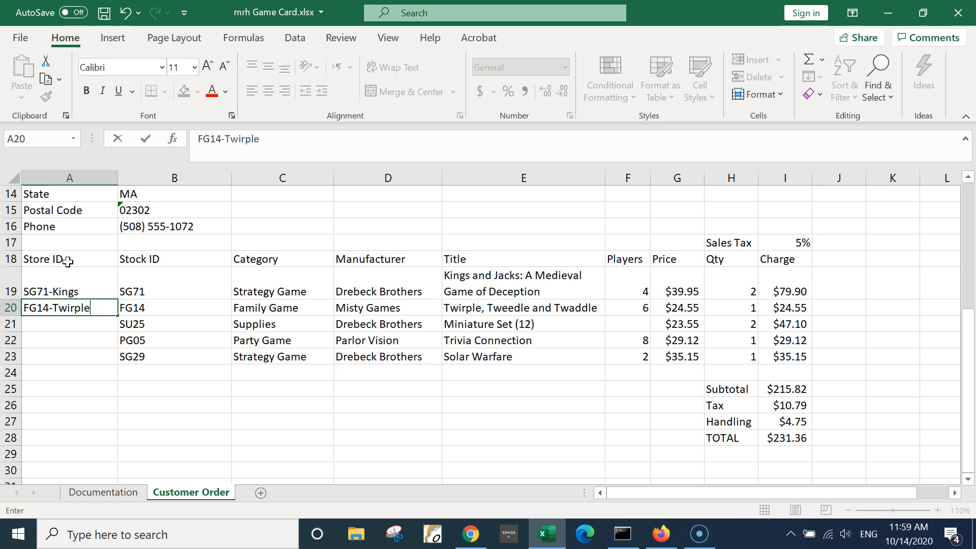
key("Return")
Flash Fill the remaining Store IDs in A21:A23, starting with SU25-Miniature, and display the Flash Fill options
type("SU25-Miniature")
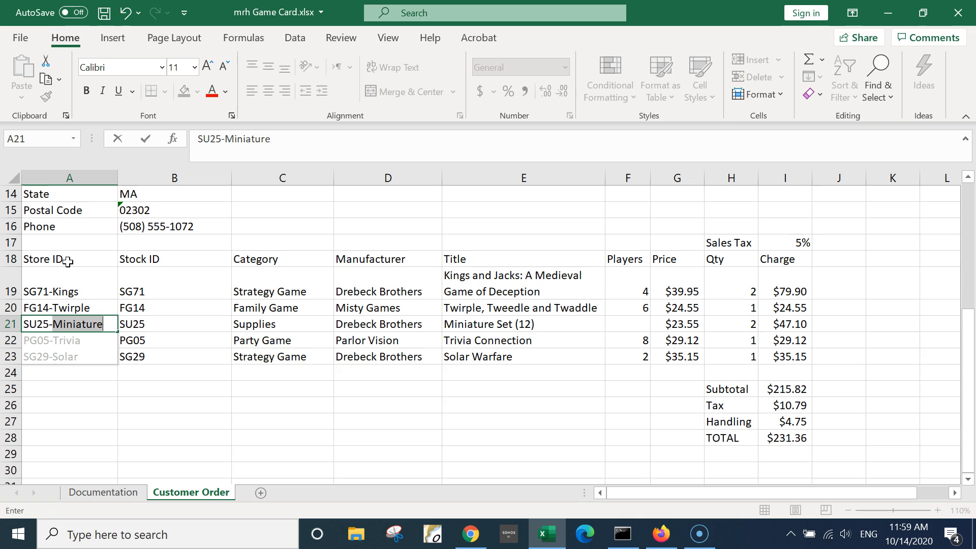
key("Return")
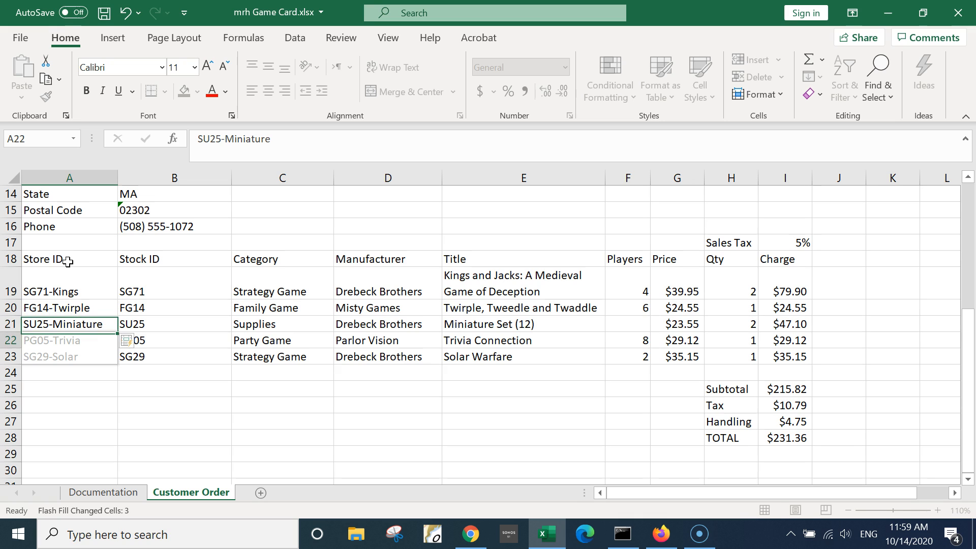
left_click(191, 399)
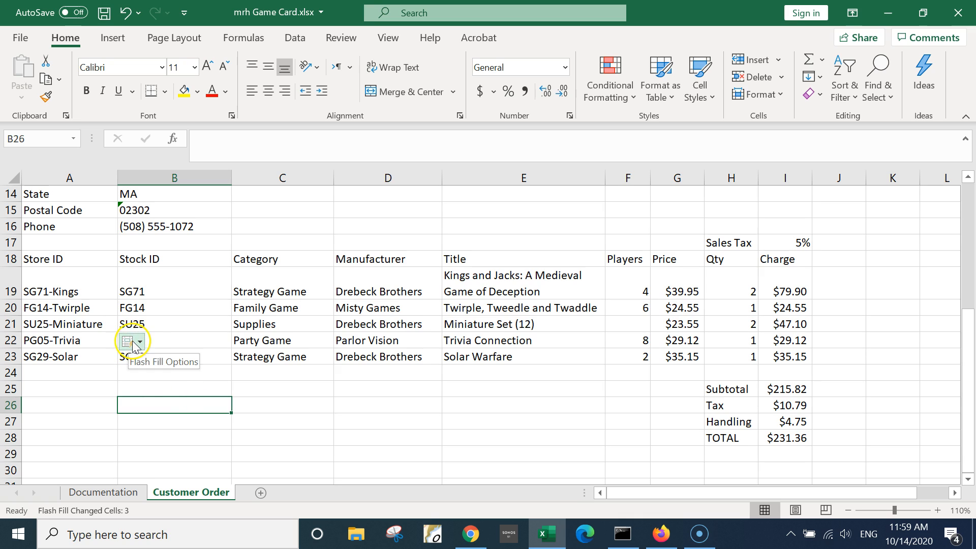
left_click(139, 343)
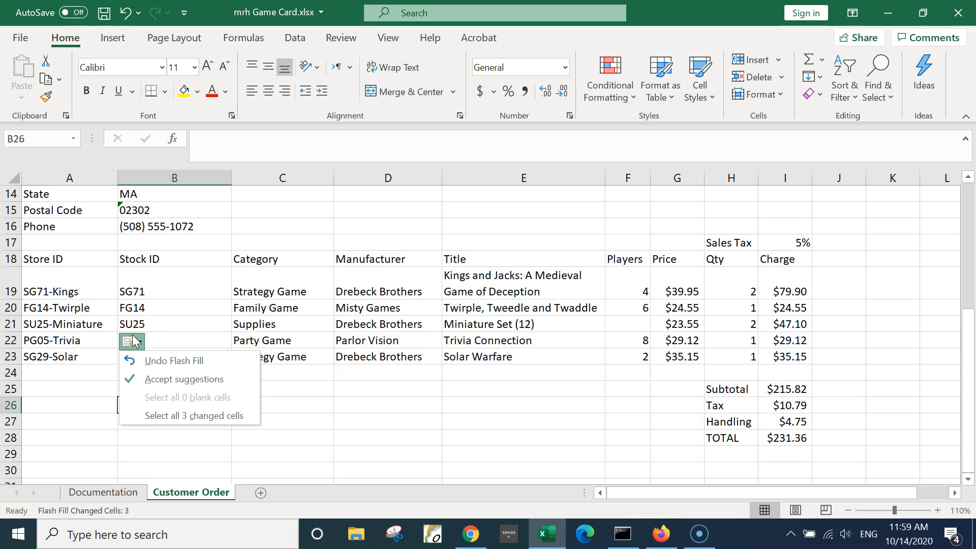
Dismiss the Flash Fill options and apply All Borders to the order details in A3:B7
left_click(352, 395)
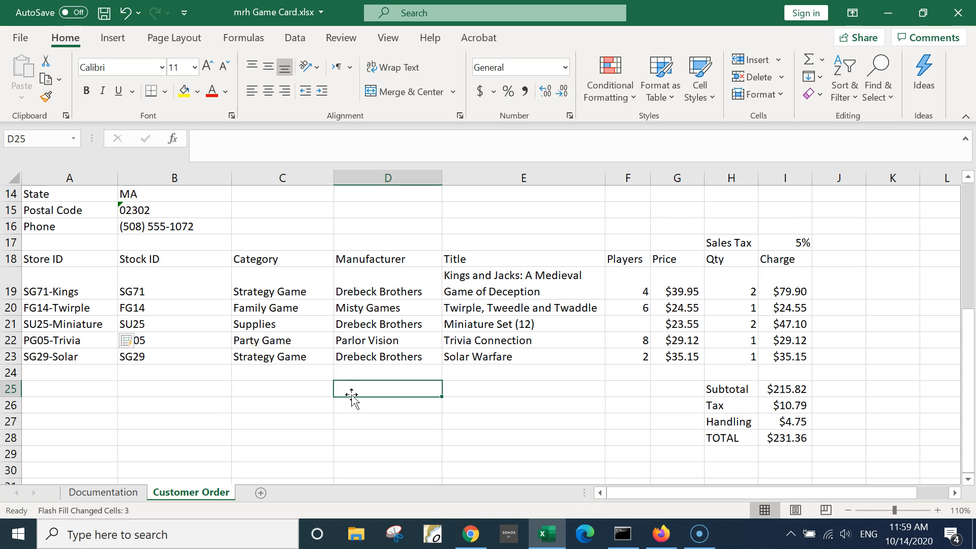
scroll(736, 222, "up", 5)
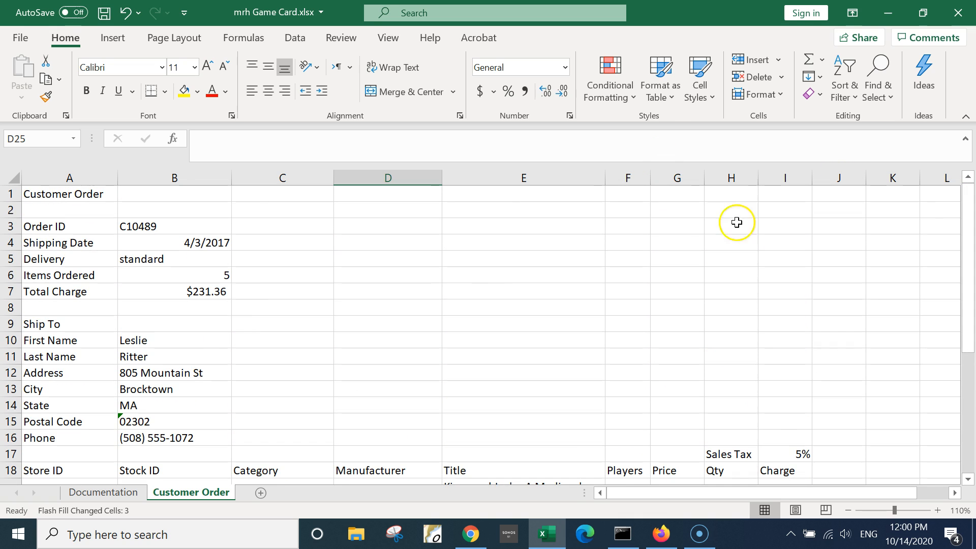
mouse_move(36, 227)
left_mouse_down()
mouse_move(159, 325)
mouse_move(171, 300)
left_mouse_up()
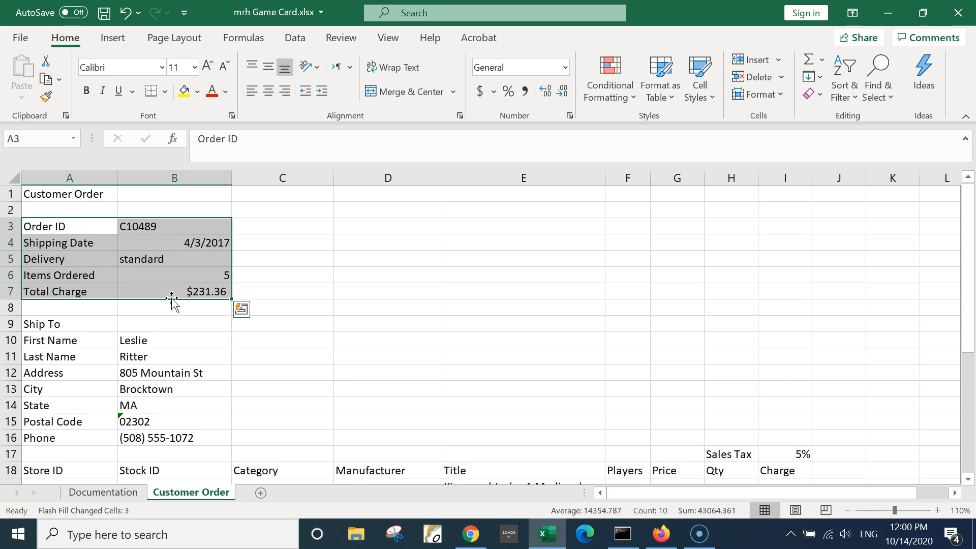
left_click(166, 93)
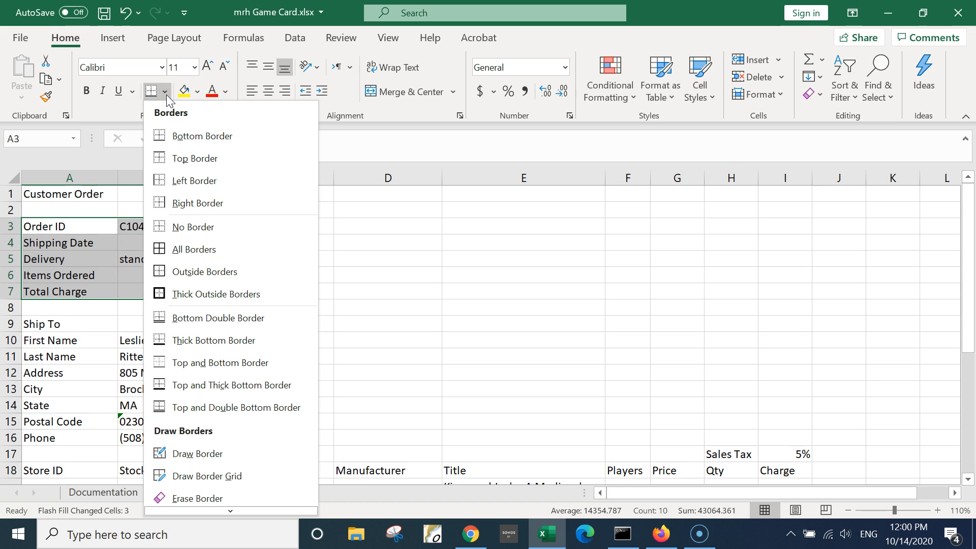
left_click(196, 247)
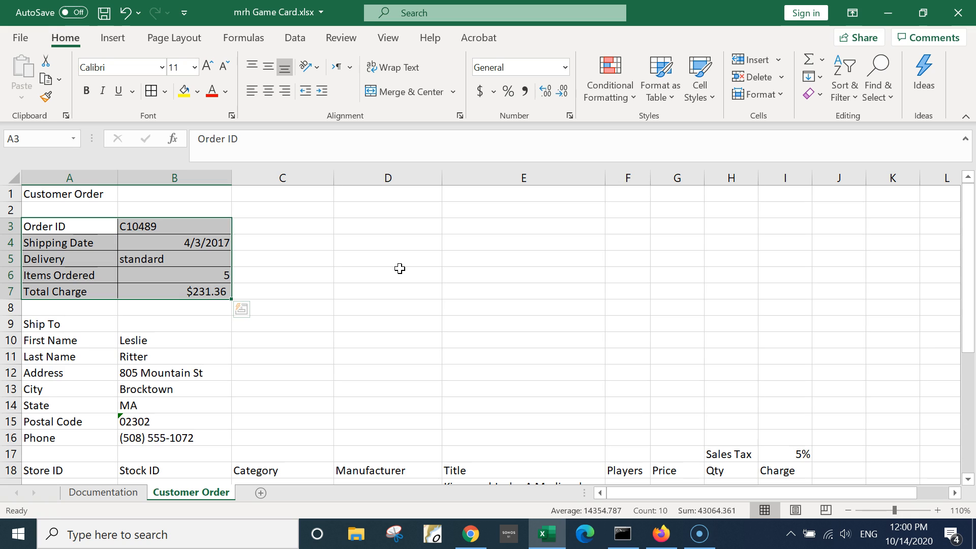
Apply All Borders to the Ship To block A9:B16 and the Sales Tax cells H17:I17 together
left_click(51, 324)
left_click_drag(51, 324, 163, 431)
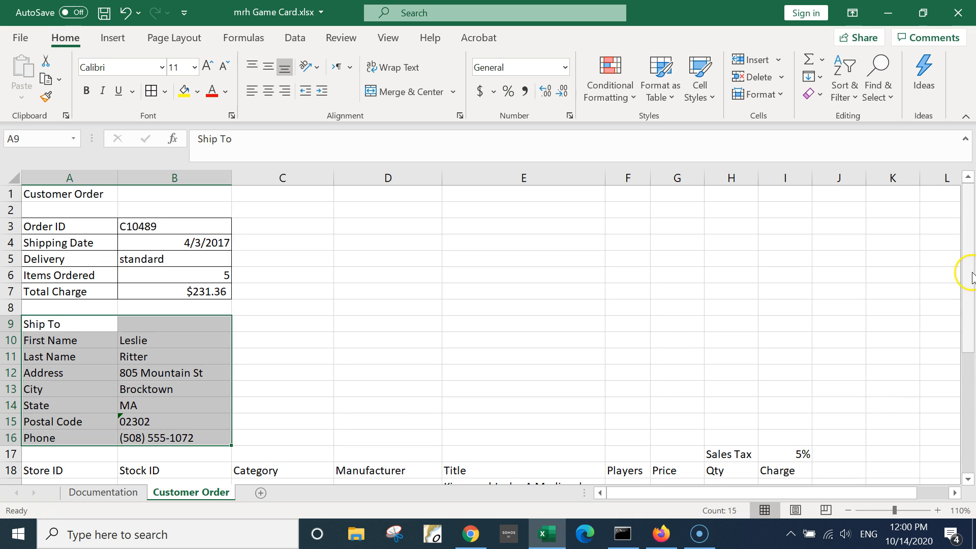
left_click_drag(970, 290, 963, 350)
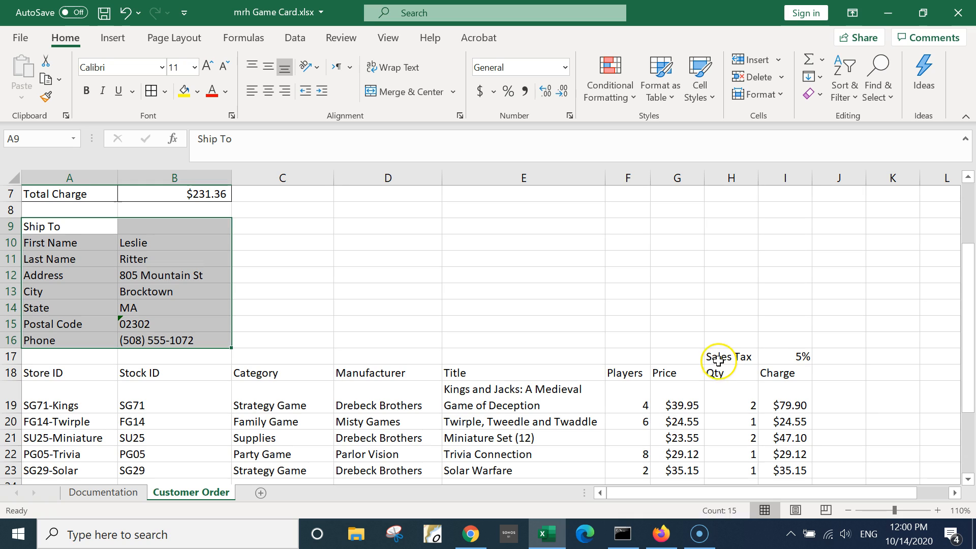
left_click_drag(719, 357, 771, 356)
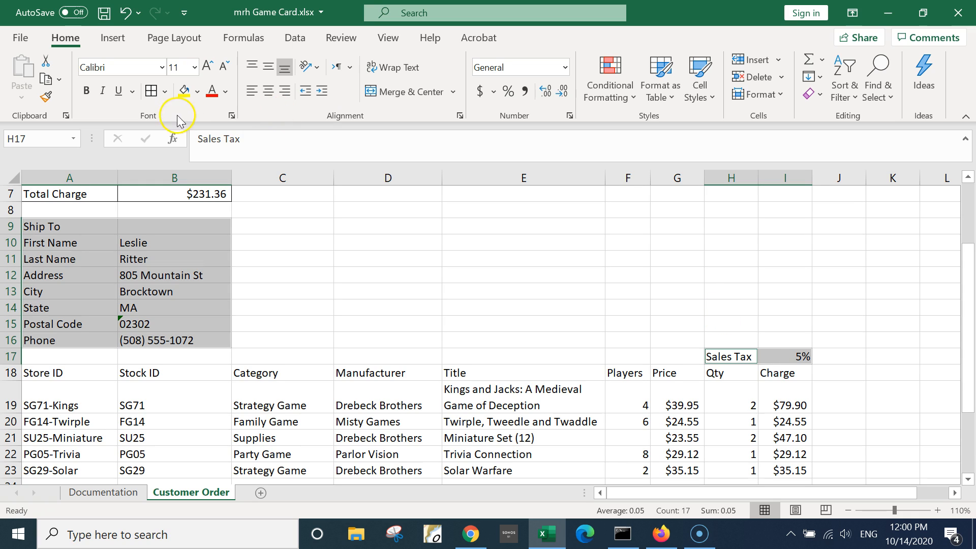
left_click(152, 96)
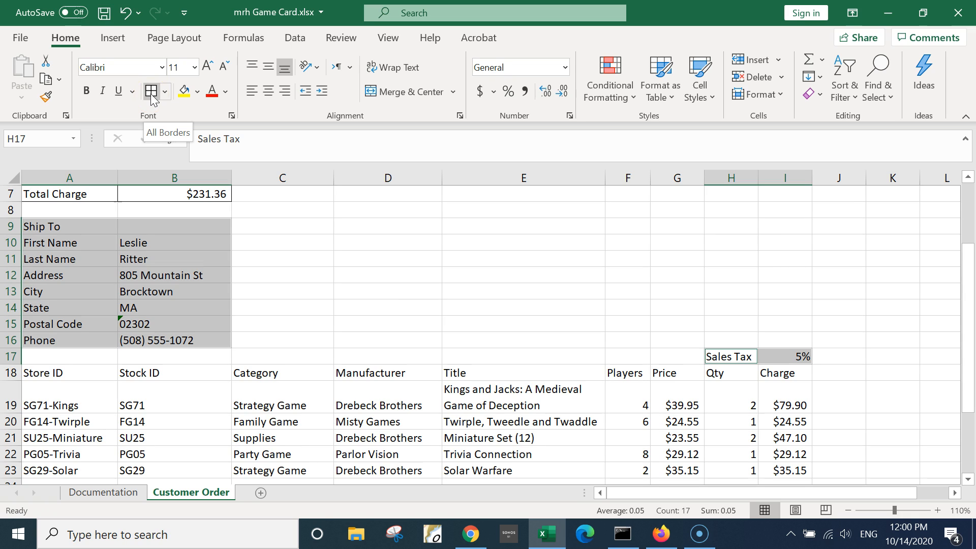
left_click(160, 95)
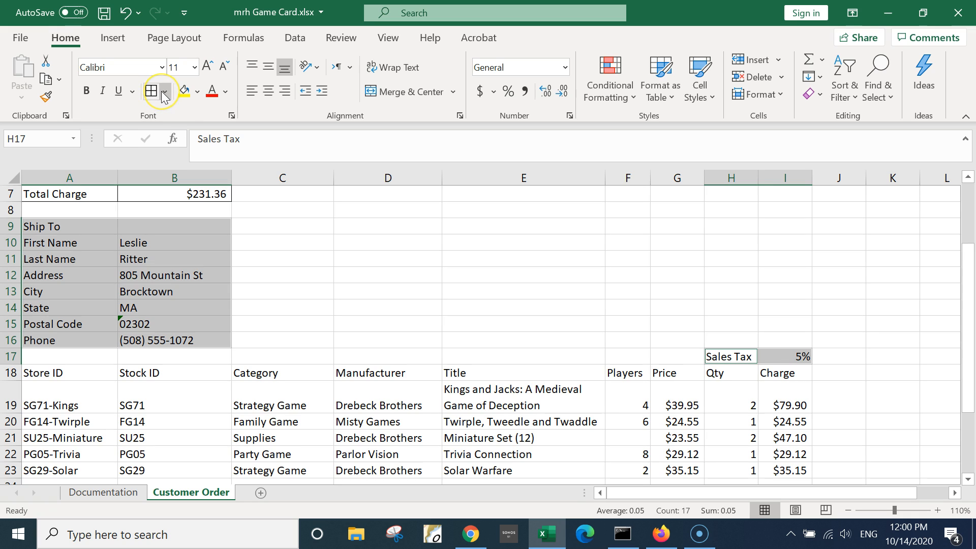
left_click(162, 95)
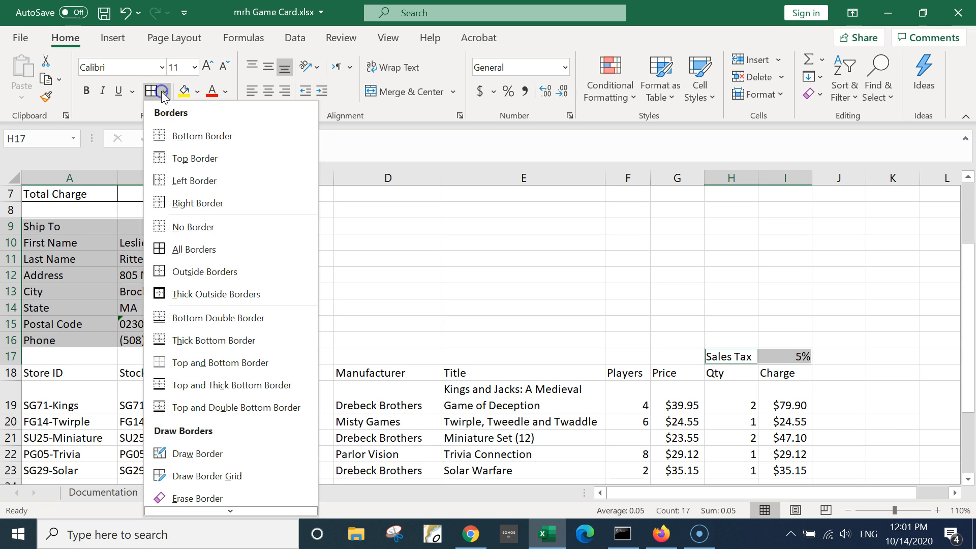
left_click(191, 244)
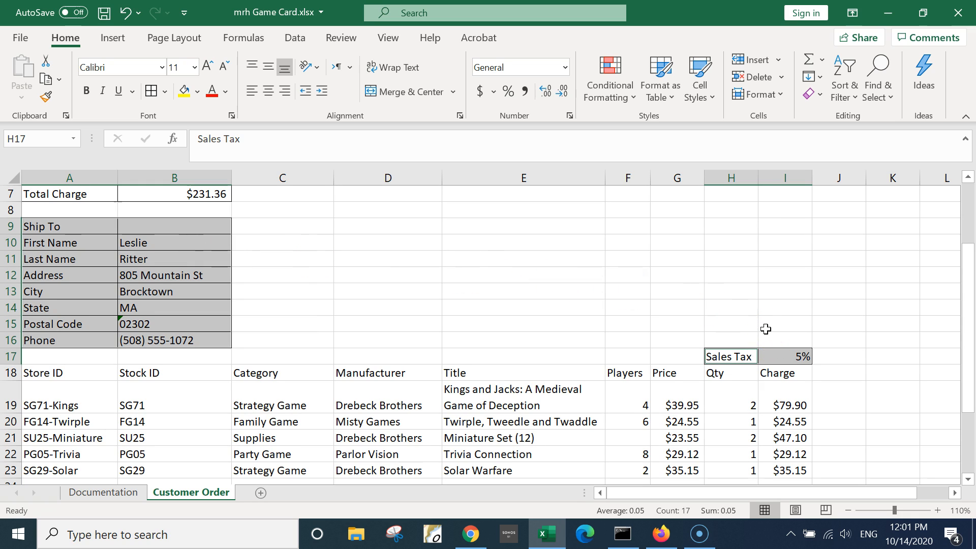
left_click(457, 320)
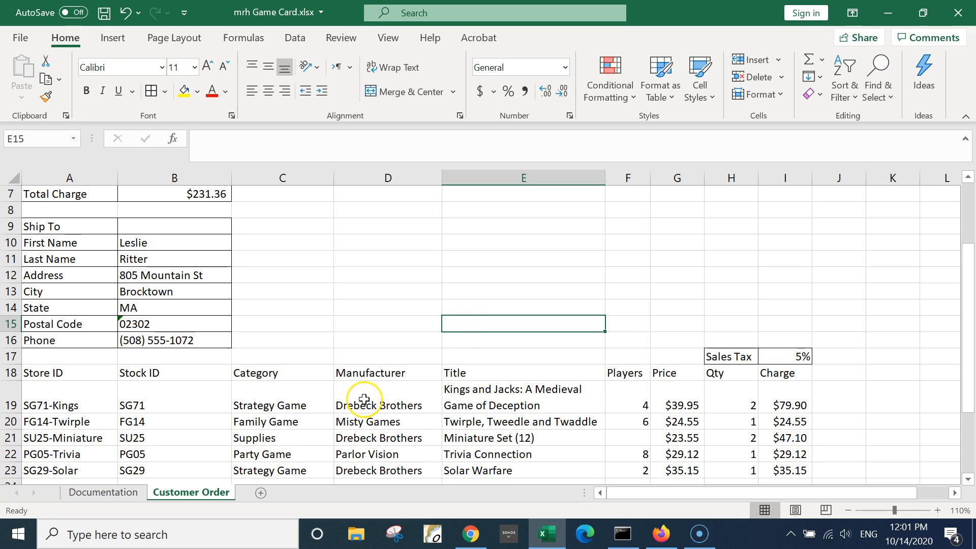
left_click(35, 377)
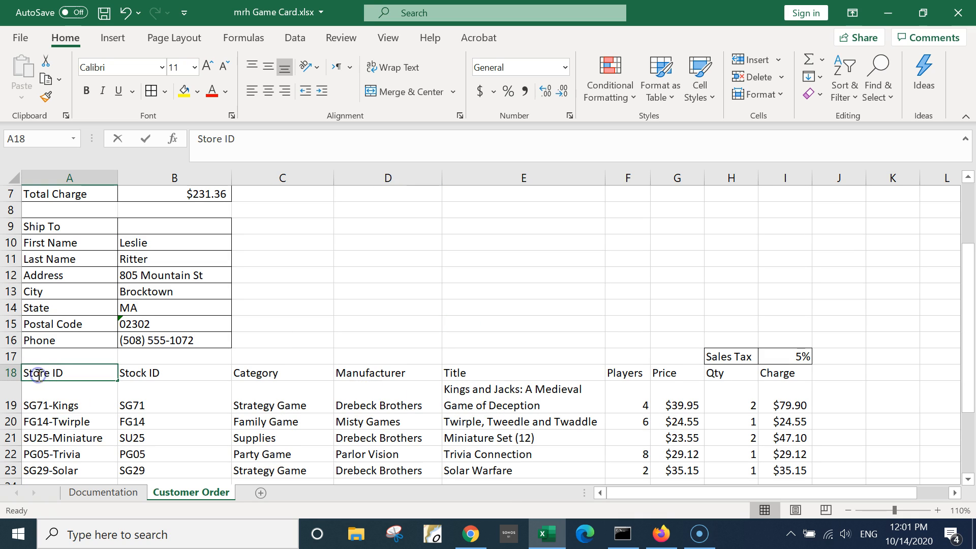
double_click(41, 380)
left_click_drag(41, 380, 87, 382)
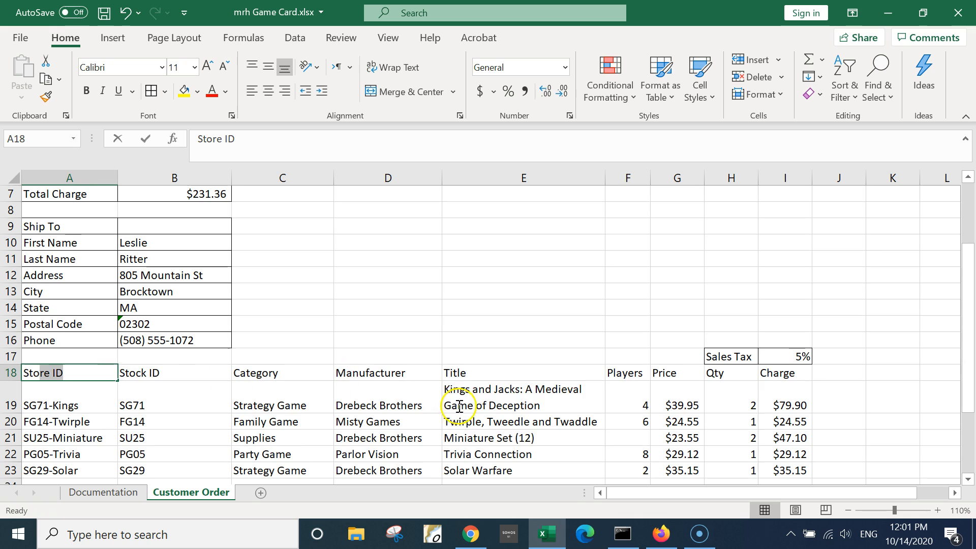
Apply All Borders to the item table A18:I23 and the totals block H25:I28 together
left_click_drag(159, 403, 789, 430)
left_click(305, 401)
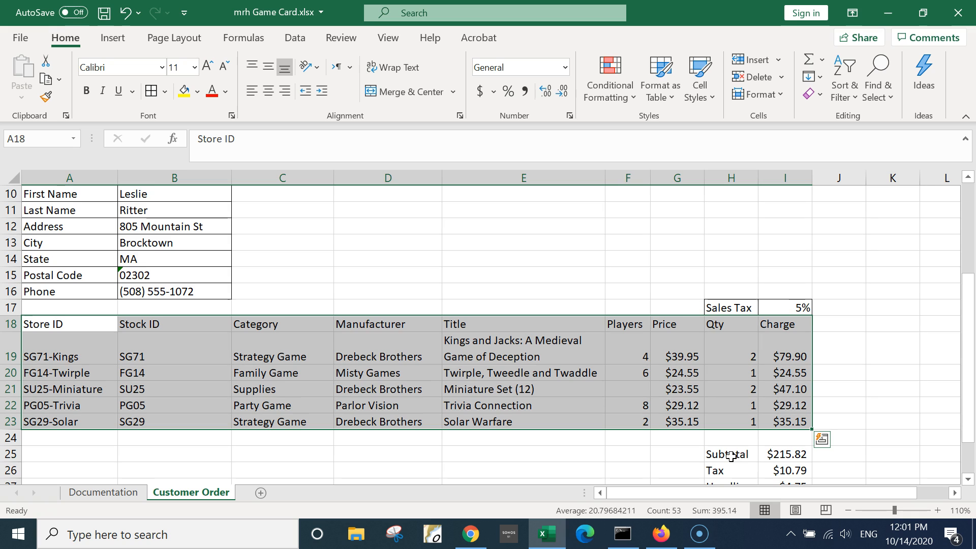
left_click_drag(730, 455, 777, 456)
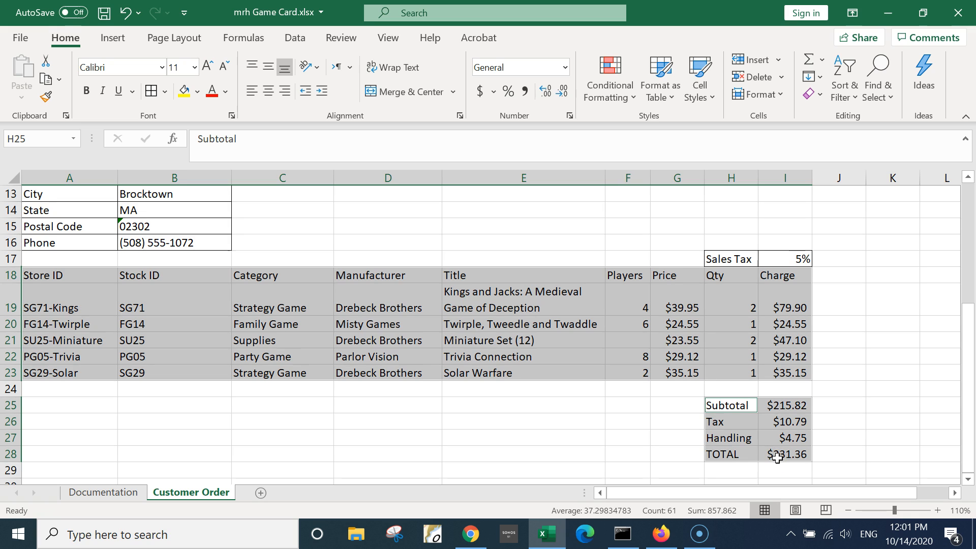
left_click(150, 91)
left_click(617, 424)
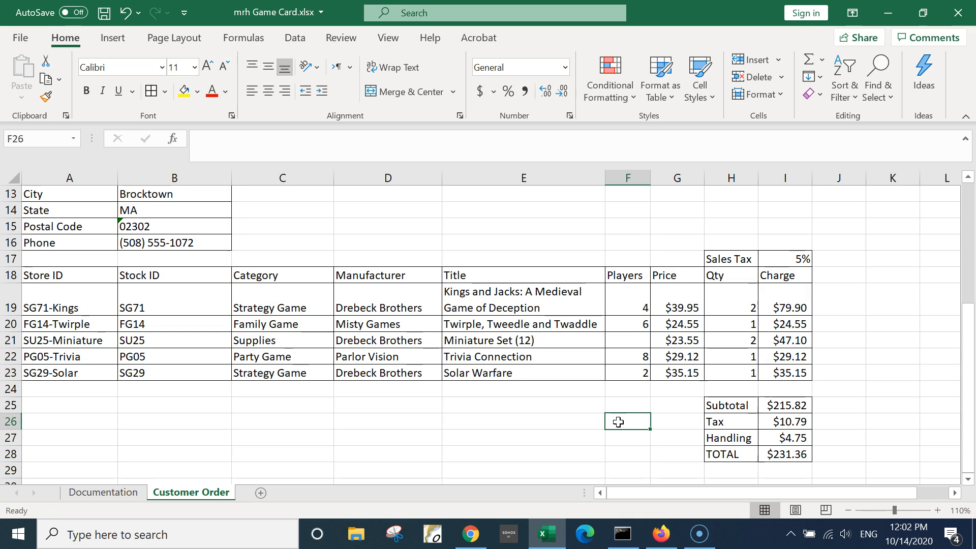
Set the font size of the Customer Order title in A1 to 28 and save the workbook
left_click(967, 204)
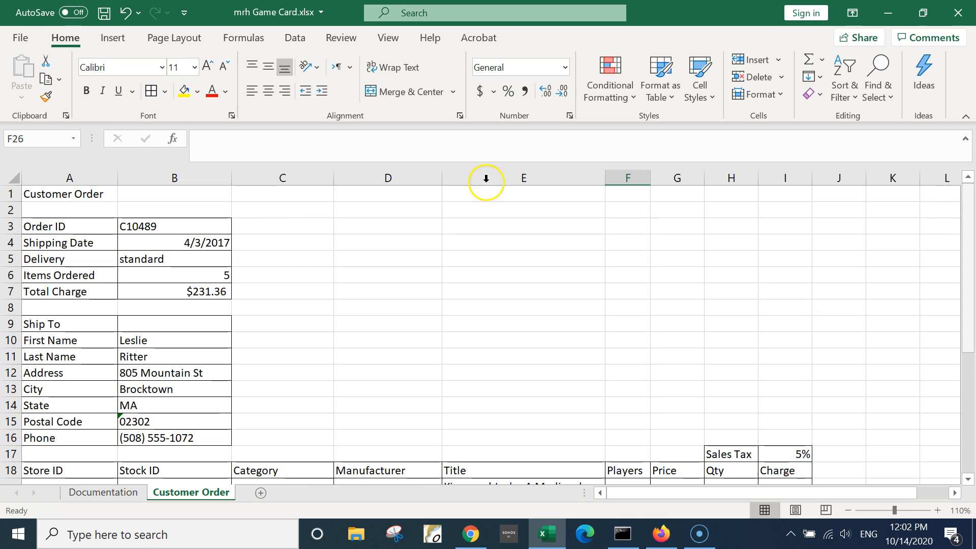
left_click(65, 193)
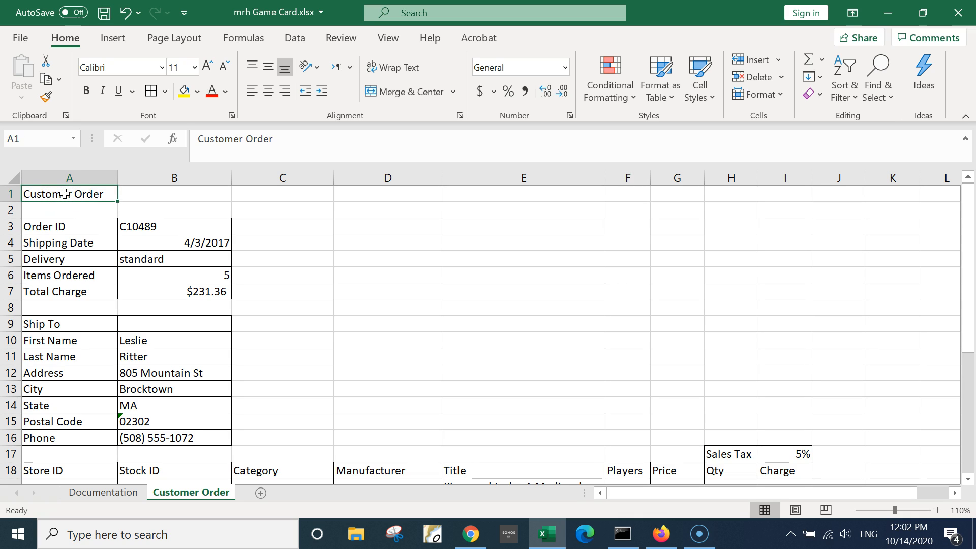
left_click(181, 69)
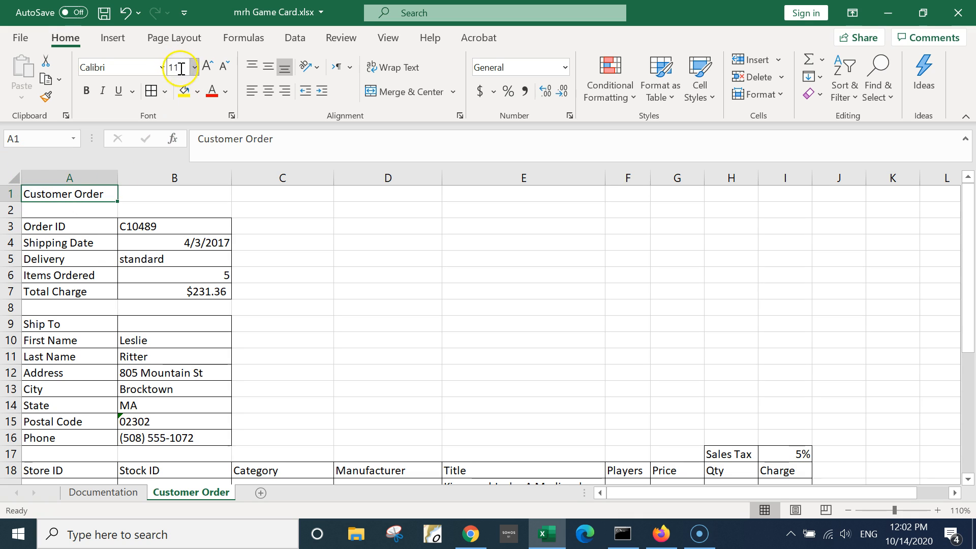
left_click(195, 67)
left_click(179, 305)
left_click(183, 312)
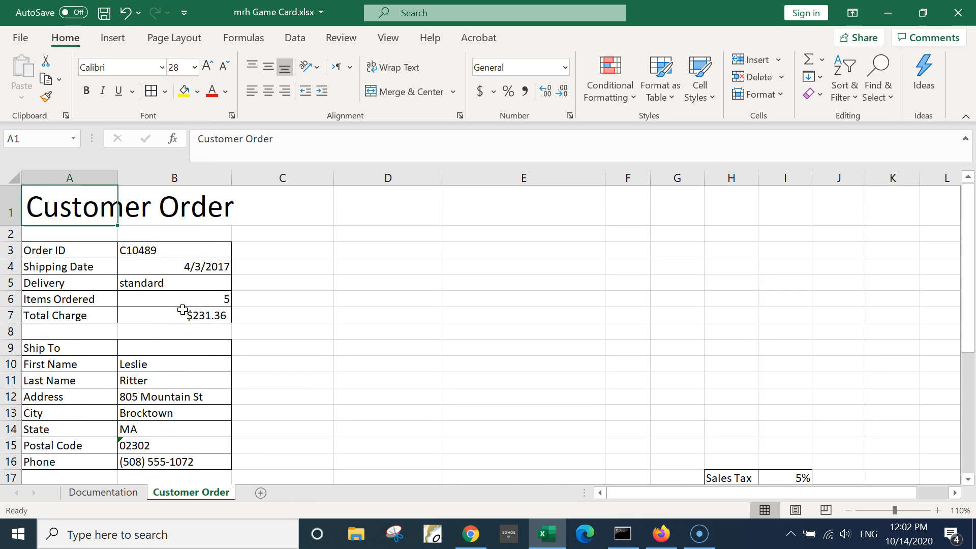
key("ctrl+s")
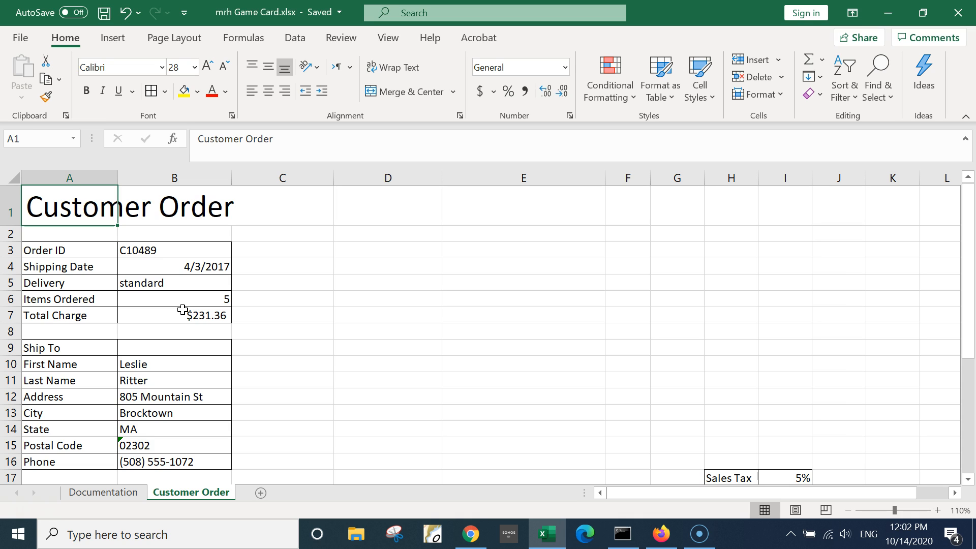
Zoom the worksheet out and back in to 130% to examine it at different magnifications
left_click(847, 510)
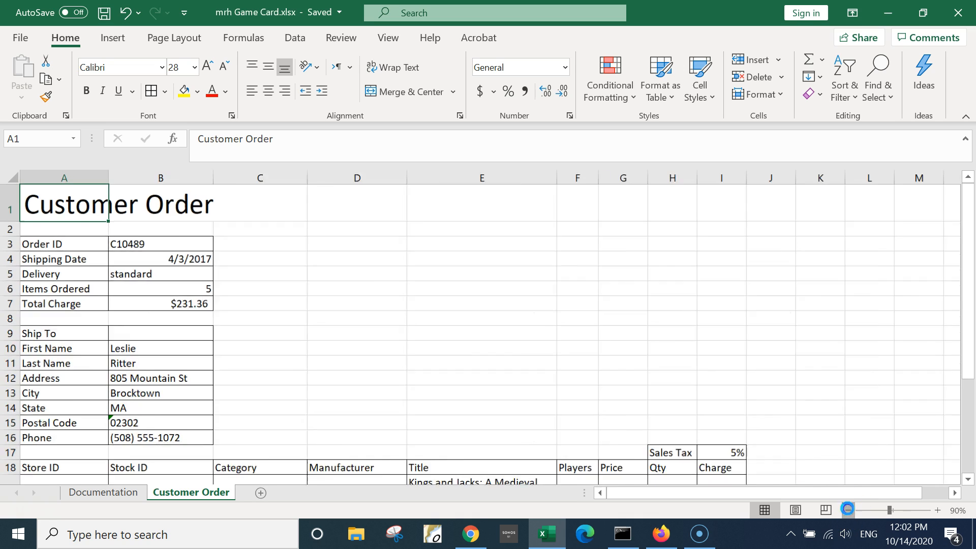
left_click(848, 510)
left_click(848, 509)
left_click(848, 510)
left_click(848, 509)
left_click(847, 509)
left_click(938, 509)
left_click(938, 510)
left_click(937, 509)
left_click(938, 510)
left_click(937, 510)
left_click(938, 510)
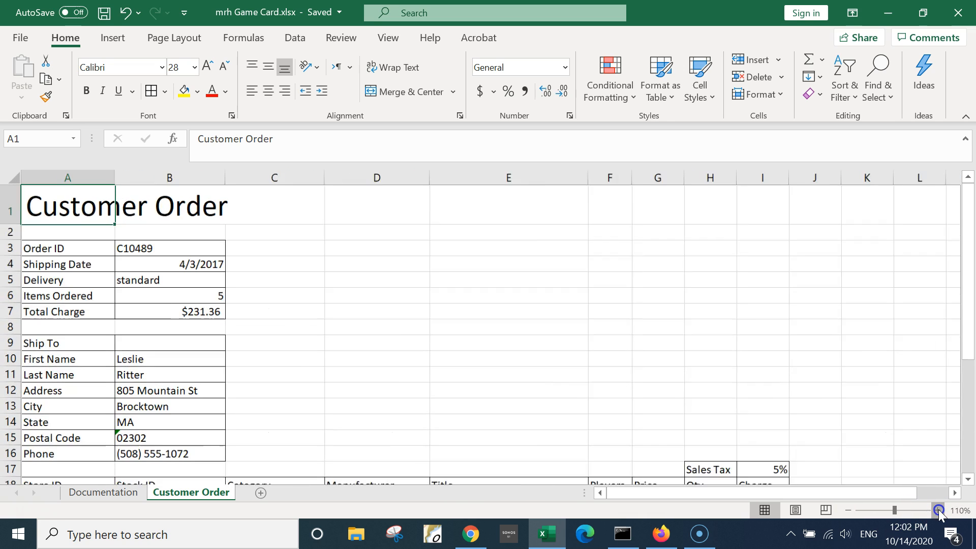
left_click(937, 510)
left_click(937, 509)
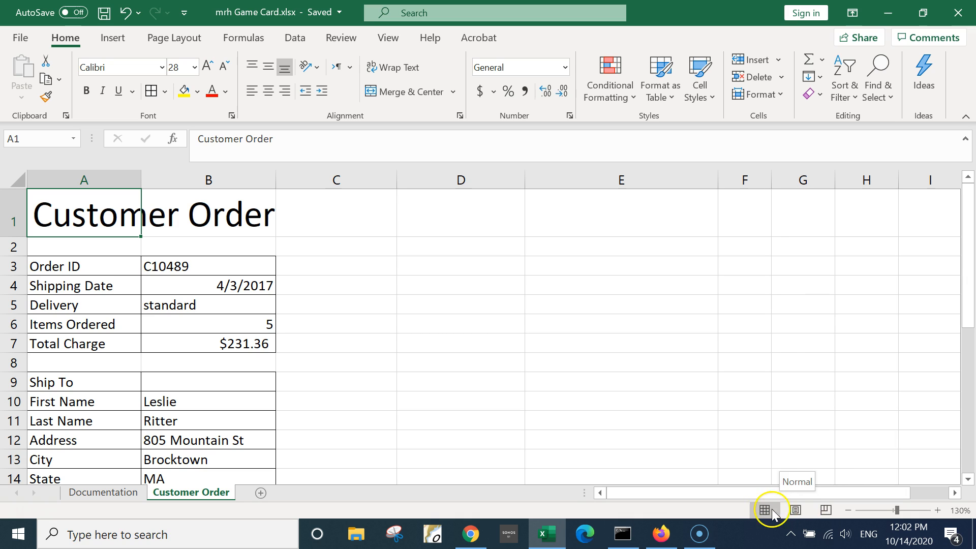
Examine the sheet's pages in Page Layout view and Page Break Preview, and return to Normal view
left_click(795, 510)
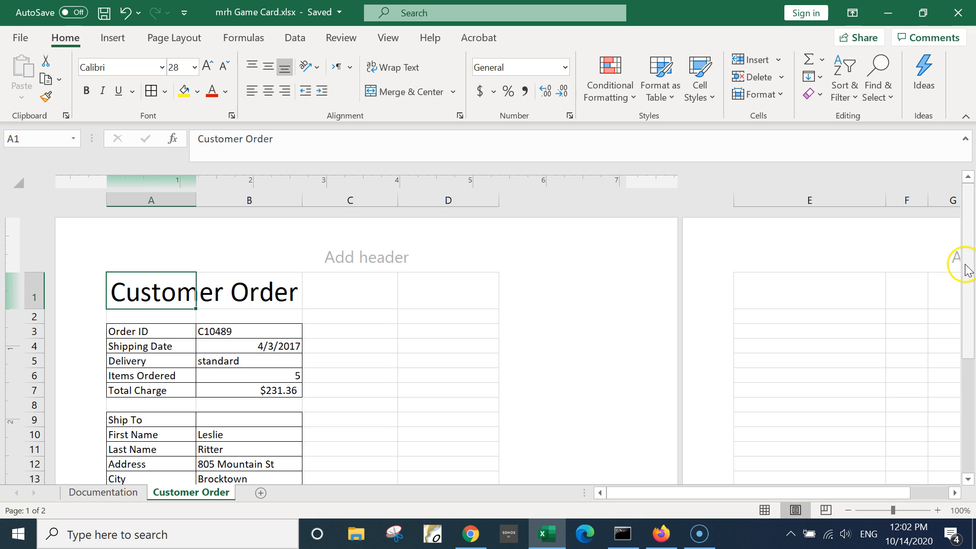
left_click_drag(968, 265, 970, 341)
left_click_drag(879, 493, 965, 470)
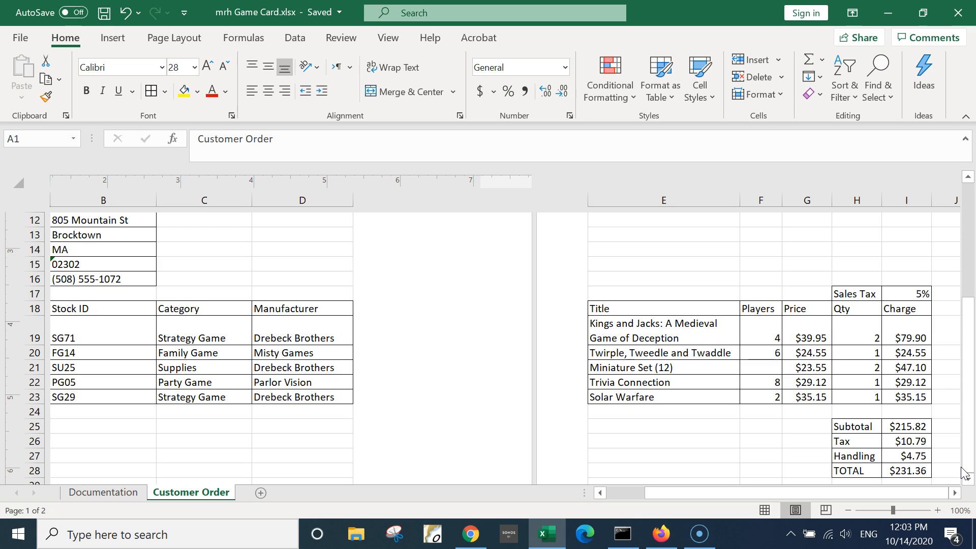
left_click(823, 511)
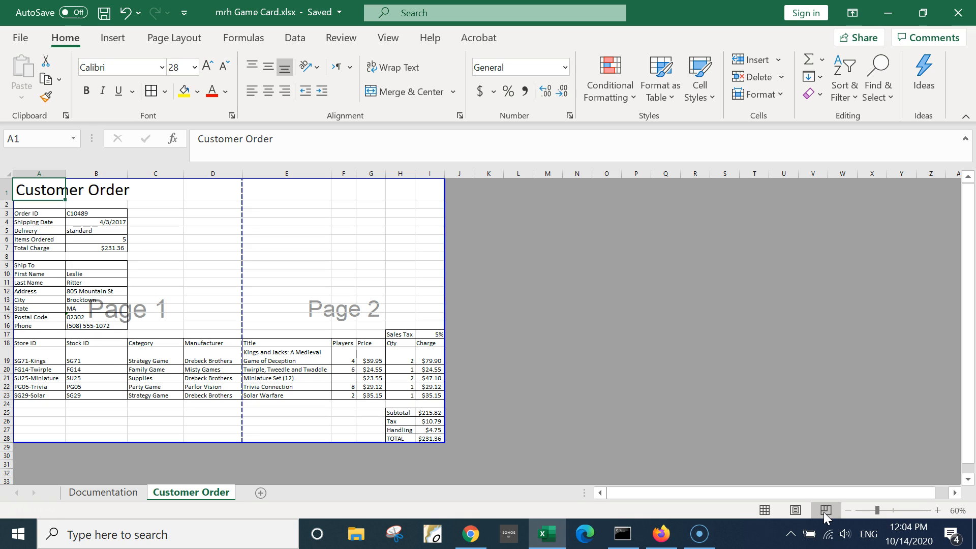
left_click(773, 505)
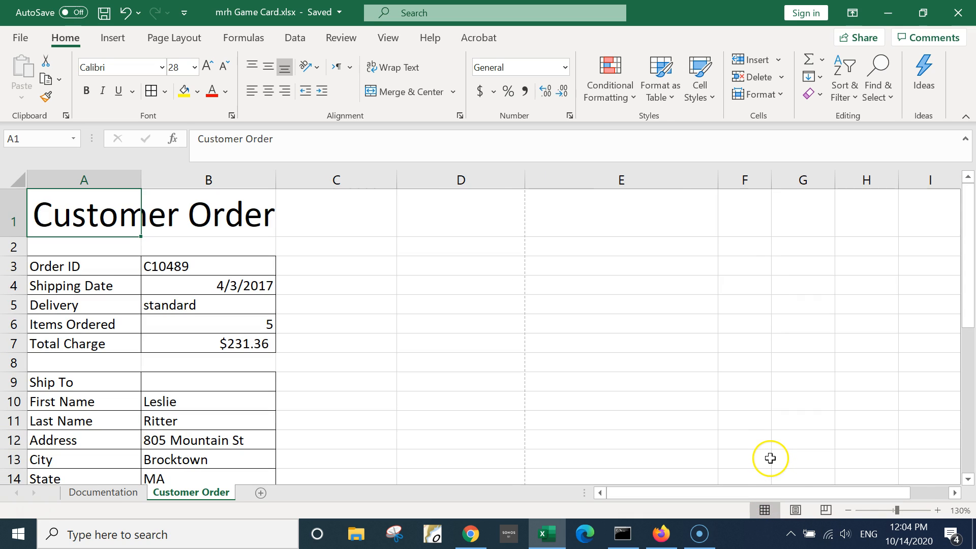
Change the Customer Order sheet's page orientation to landscape and display it in Page Layout view
left_click(844, 513)
left_click(843, 513)
left_click(843, 513)
left_click(843, 513)
left_click(843, 513)
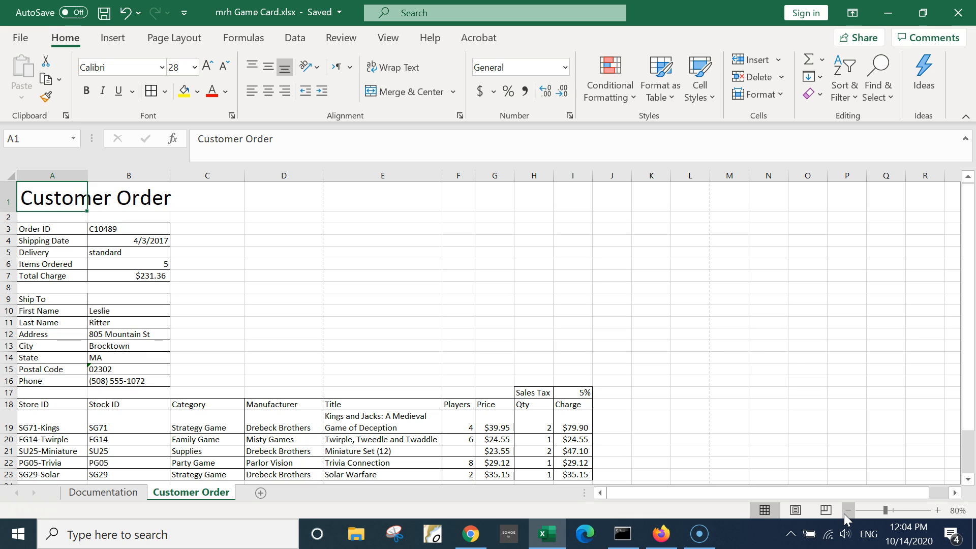
left_click(172, 39)
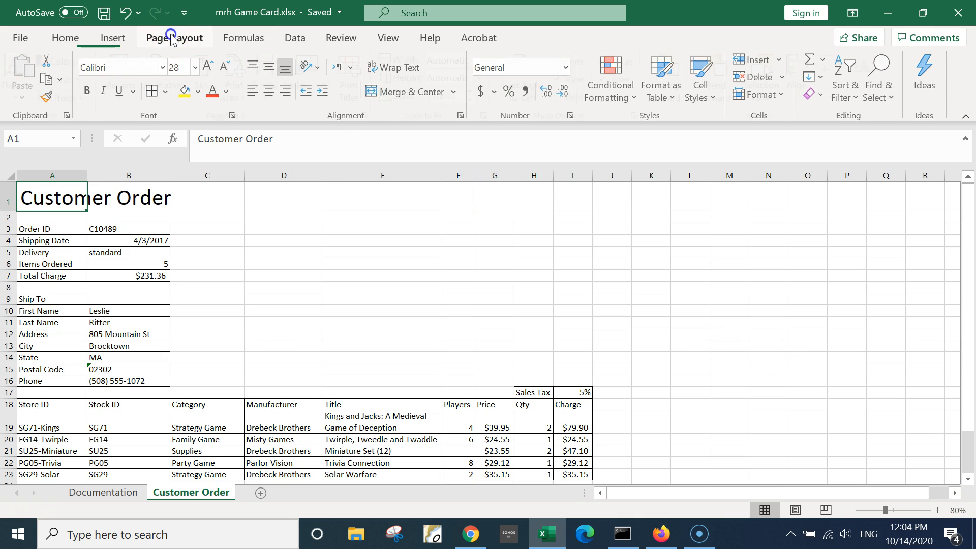
left_click(166, 104)
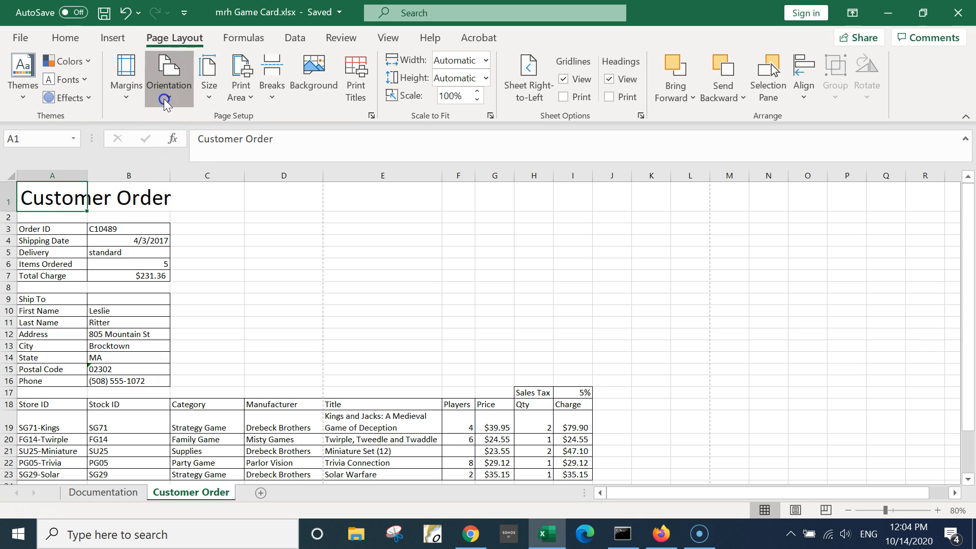
left_click(181, 163)
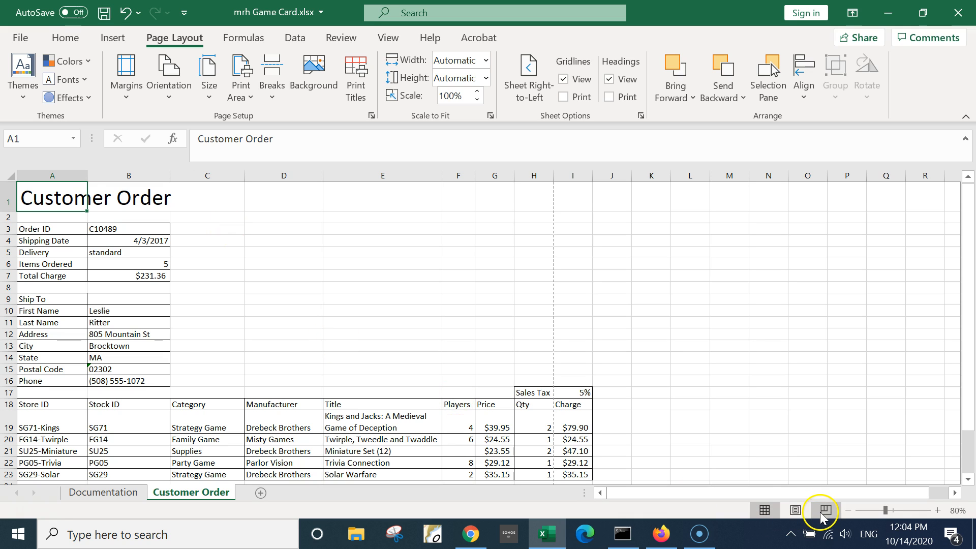
left_click(802, 510)
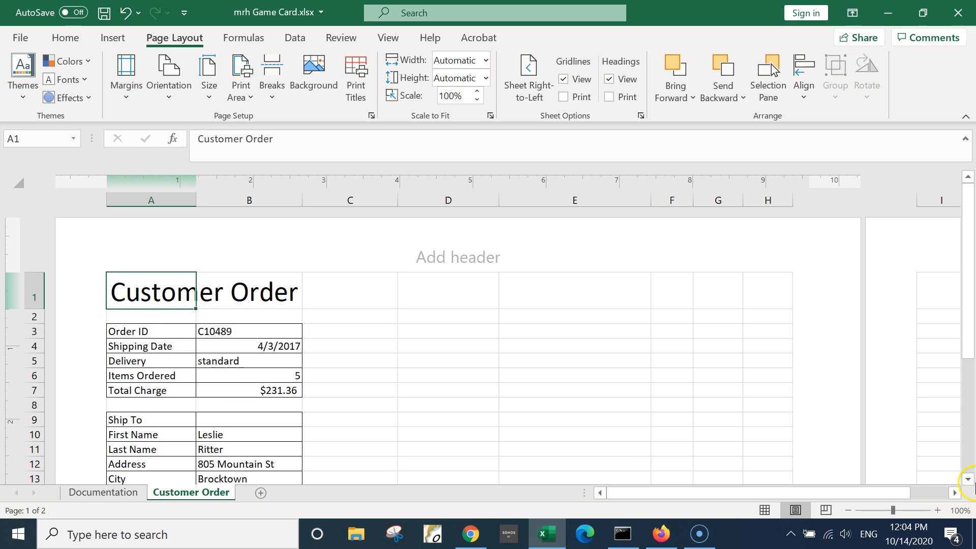
Show the Customer Order sheet in Page Break Preview and scale its printed width to 1 page
left_click(967, 478)
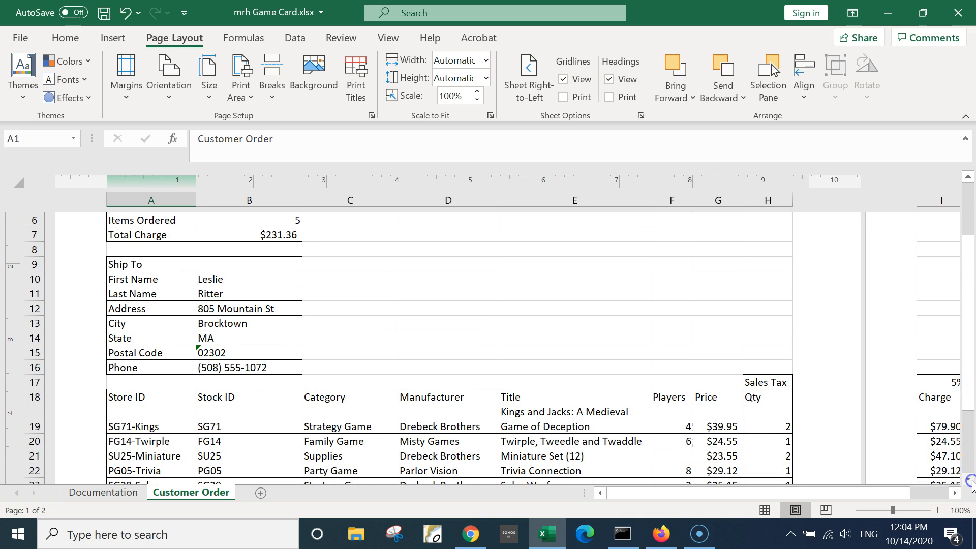
left_click(938, 493)
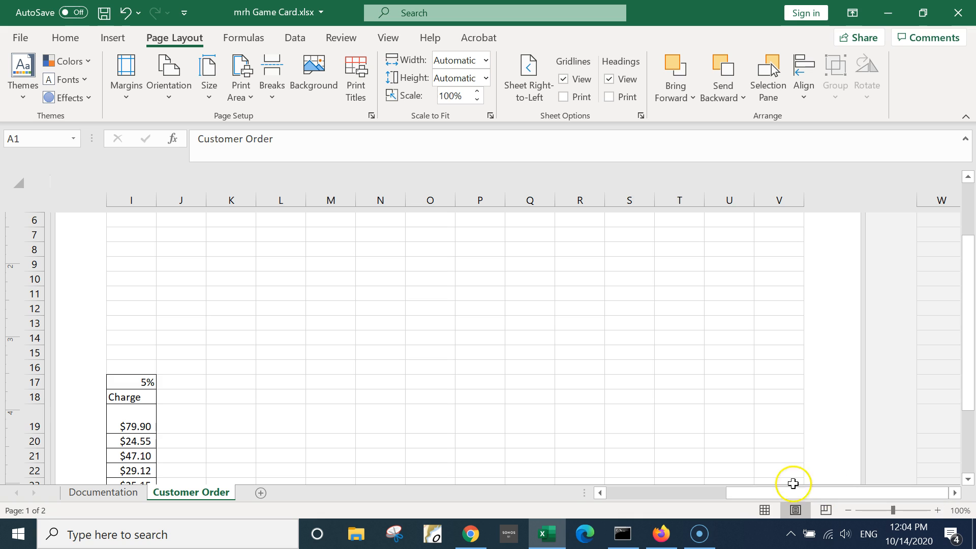
left_click(671, 493)
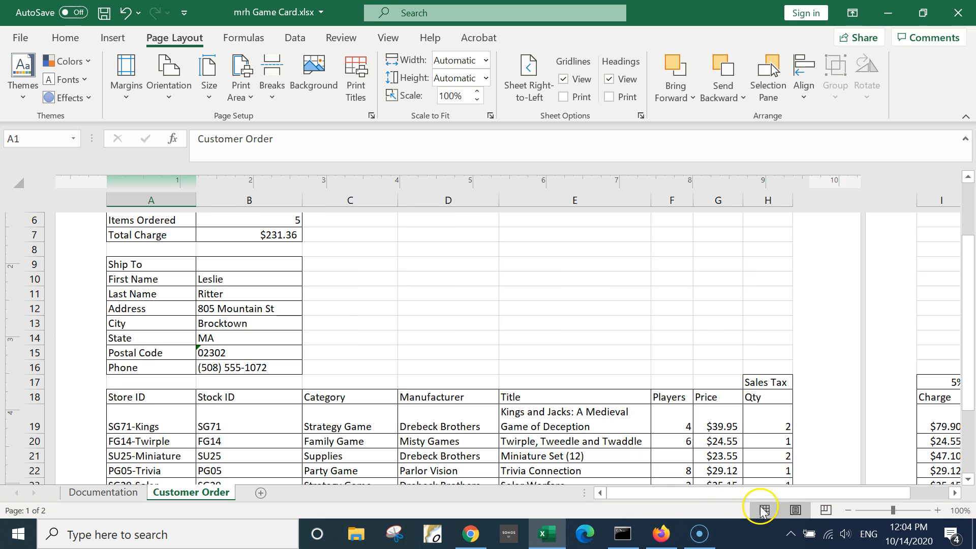
left_click(823, 510)
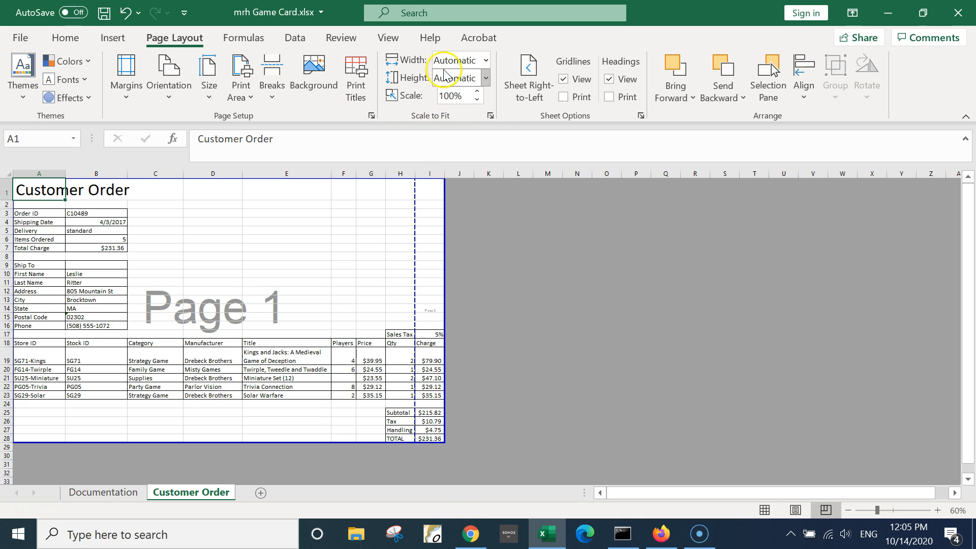
left_click(485, 60)
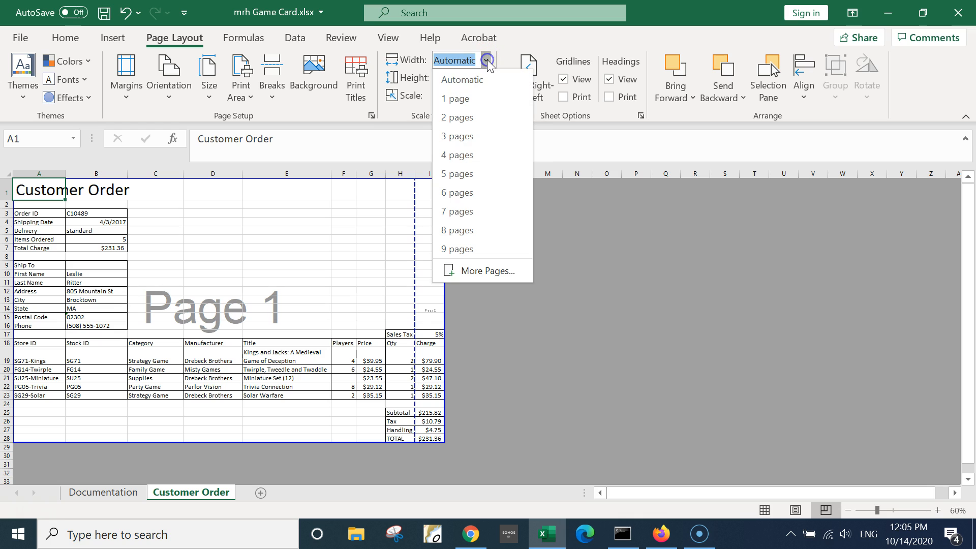
left_click(475, 97)
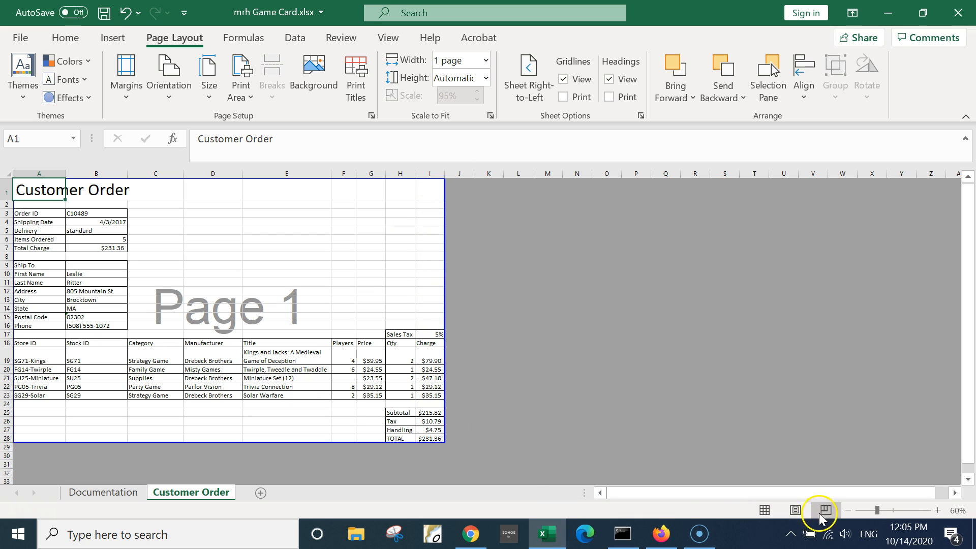
Display the Customer Order sheet in Page Layout view and scale its printed height to 1 page
left_click(793, 511)
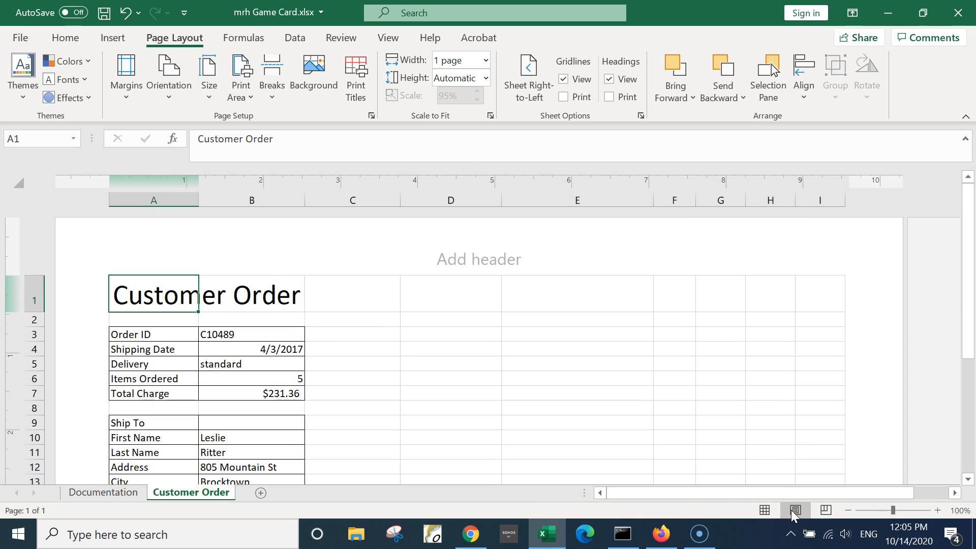
left_click(946, 492)
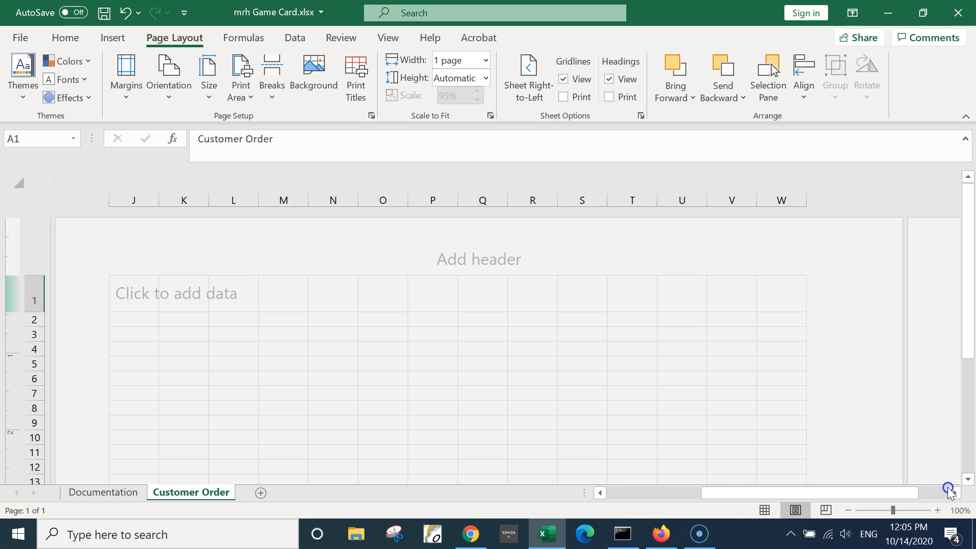
left_click(681, 493)
left_click_drag(966, 336, 936, 252)
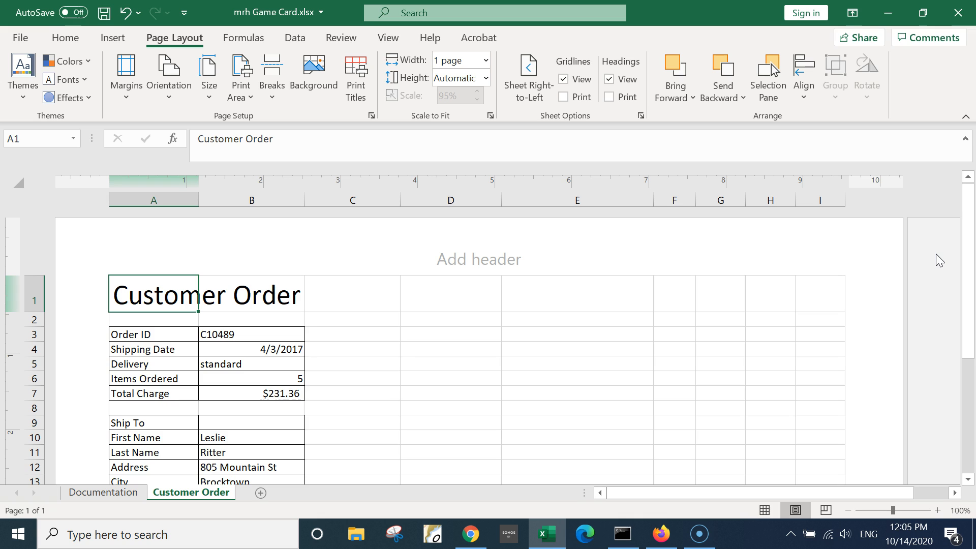
left_click(485, 79)
left_click(475, 117)
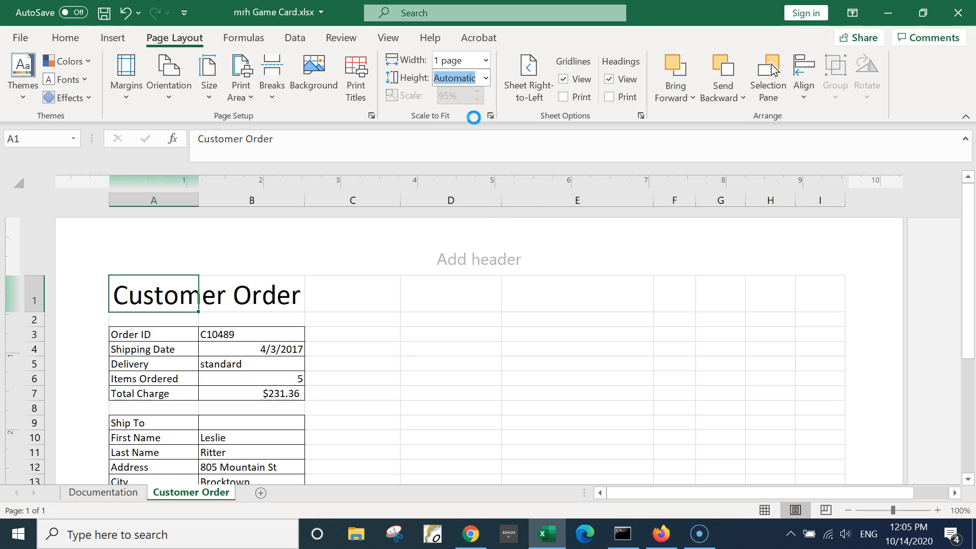
Check the sheet's page boundaries in Page Break Preview and return to Normal view
left_click(764, 510)
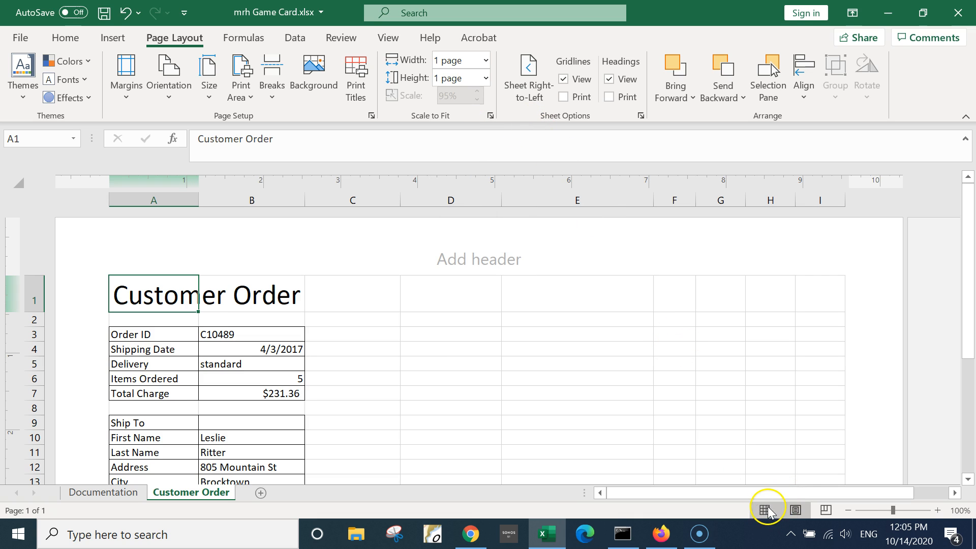
left_click(820, 510)
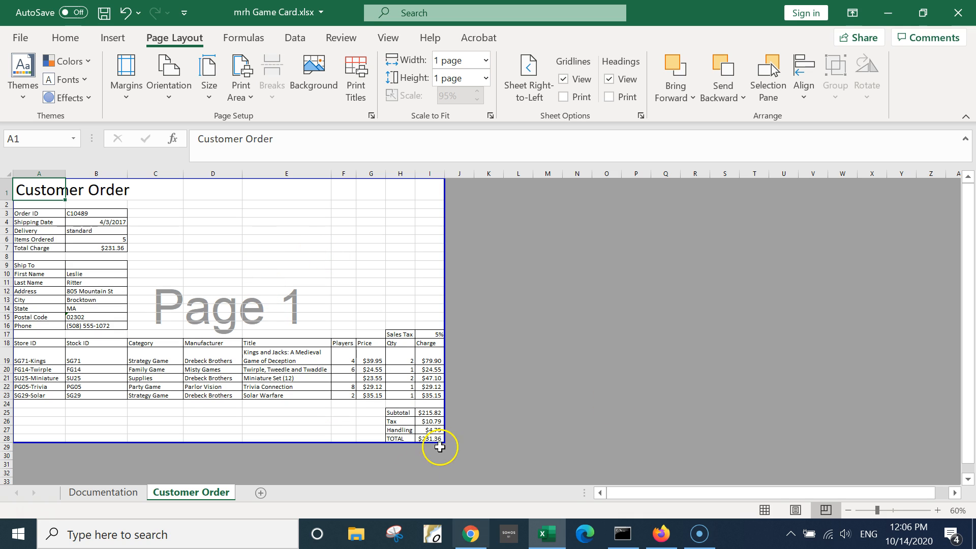
left_click(764, 510)
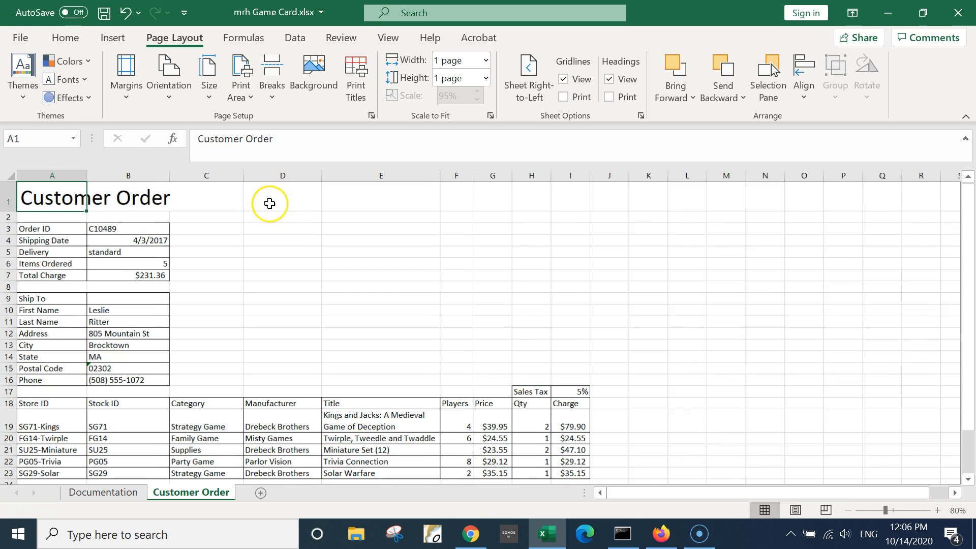
Examine the print preview of the Customer Order sheet without printing and return to the worksheet
left_click(20, 37)
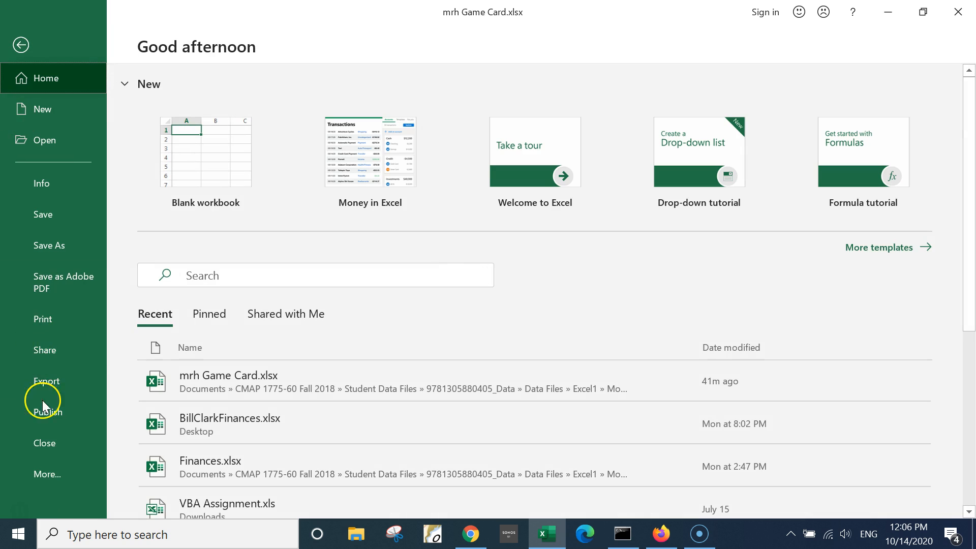
left_click(48, 319)
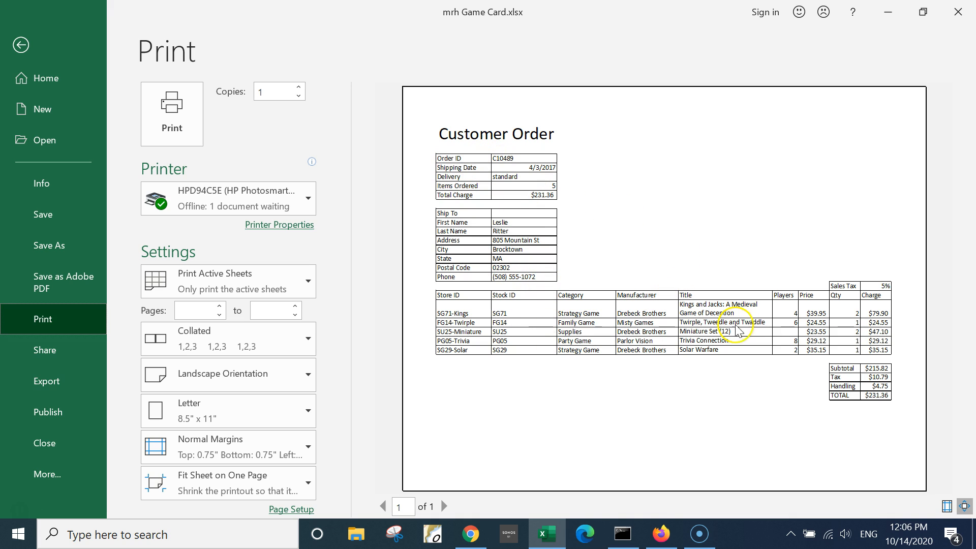
left_click(669, 423)
key("ctrl")
key("ctrl")
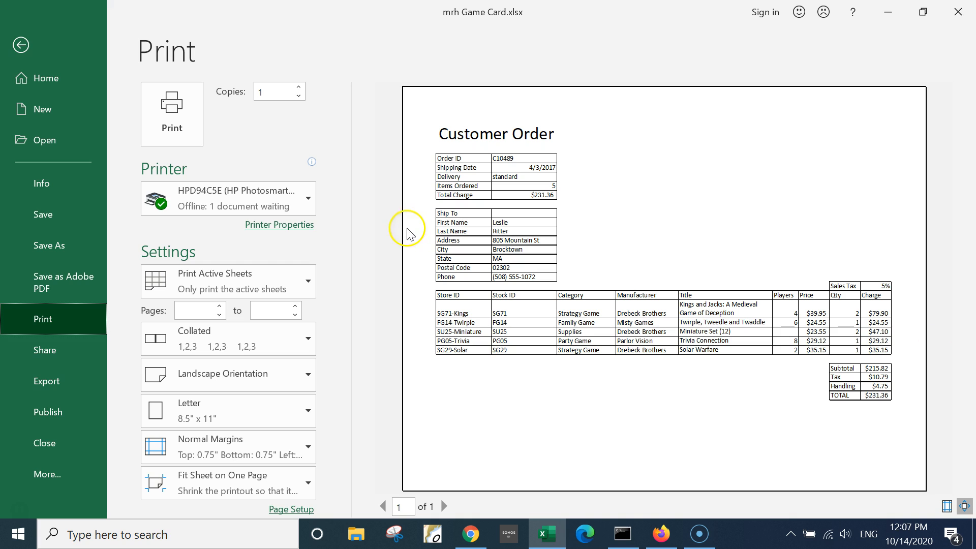
left_click(22, 45)
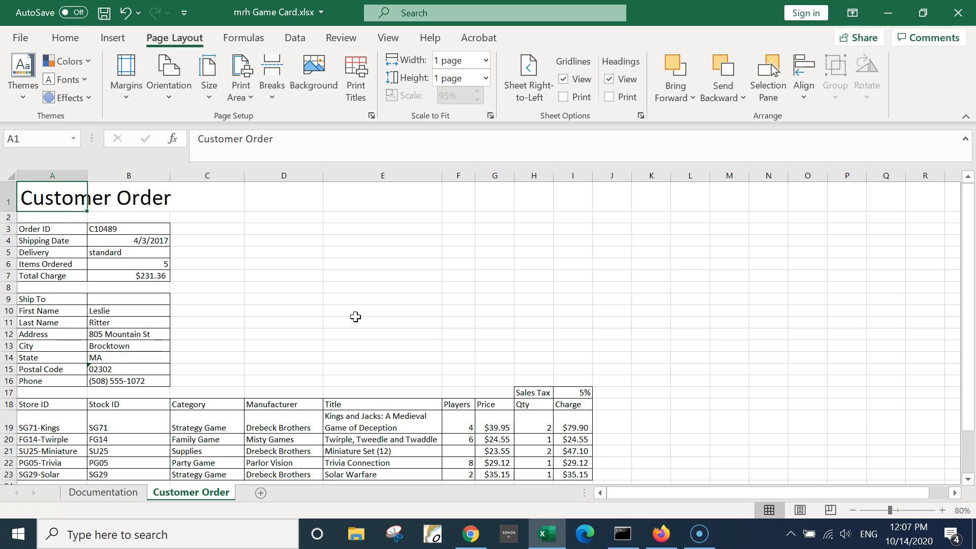
Display the formulas in the Customer Order sheet, examine those in the order details, Charge column and totals, and switch back to values
key("ctrl+grave")
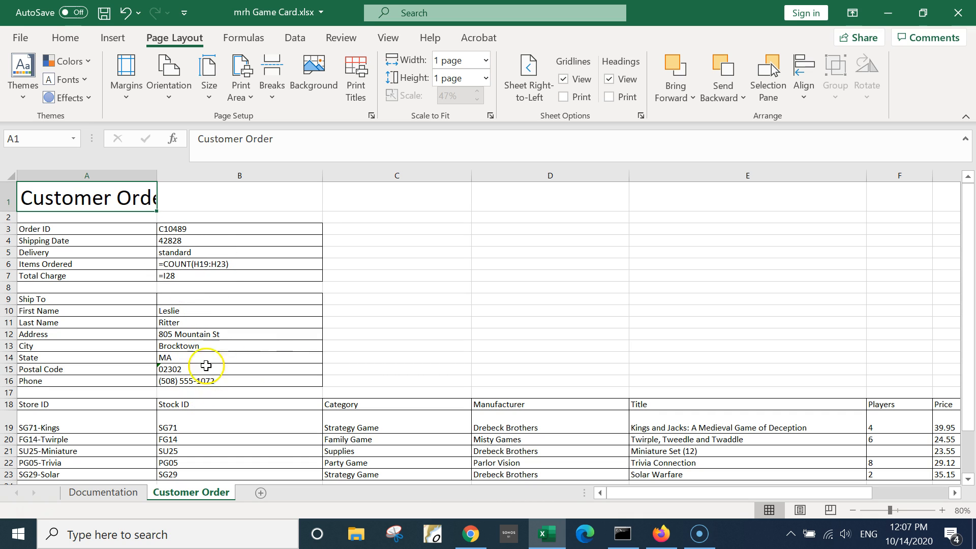
key("ctrl")
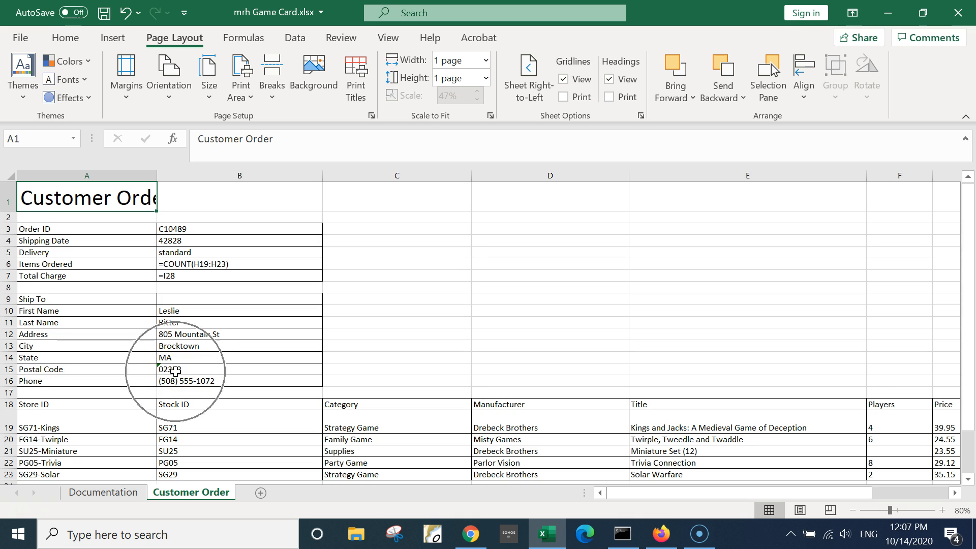
left_click(900, 492)
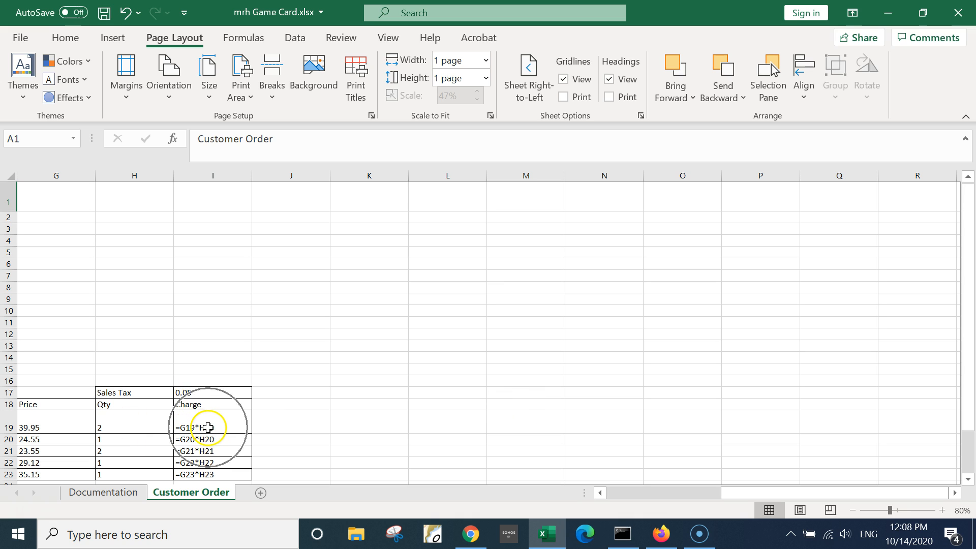
left_click(967, 479)
left_click(968, 479)
left_click(968, 479)
left_click(968, 479)
left_click(967, 479)
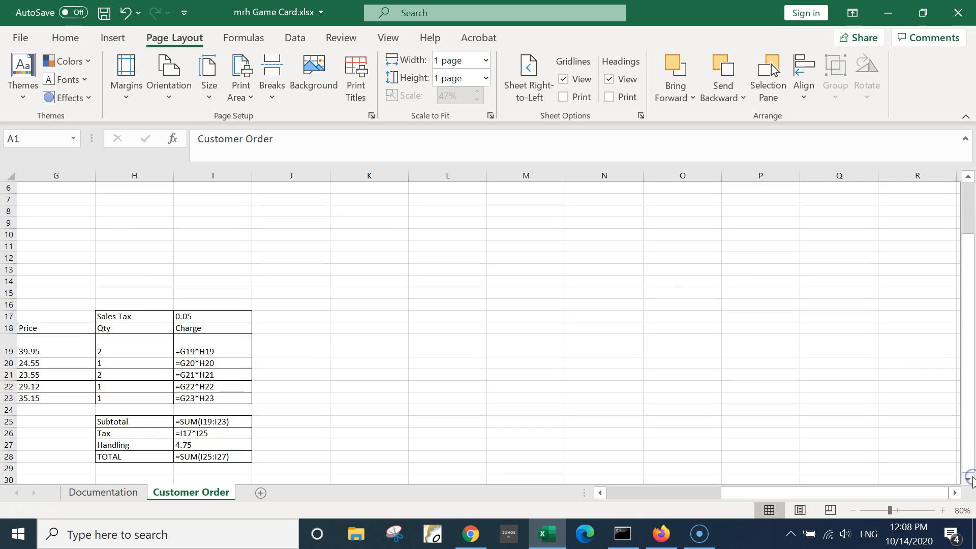
left_click_drag(810, 496, 581, 492)
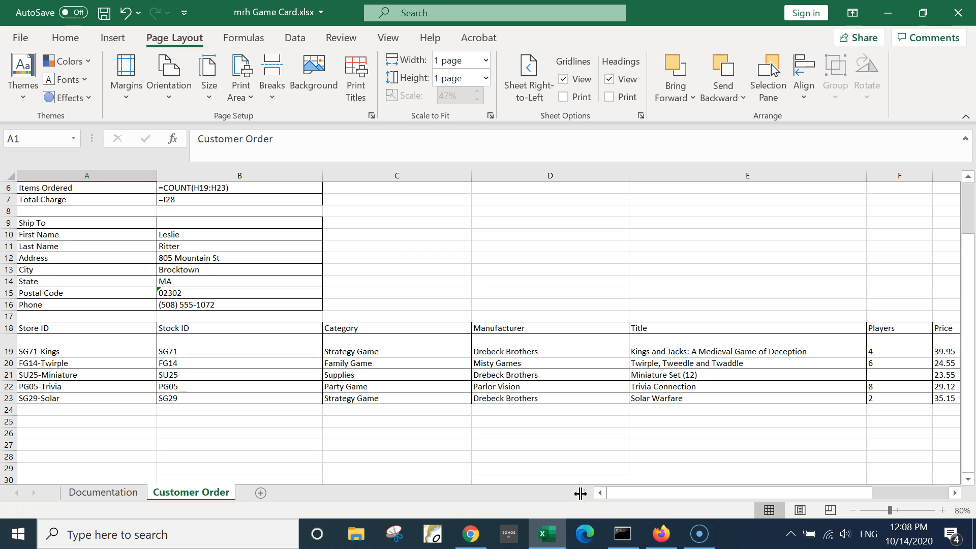
key("ctrl+grave")
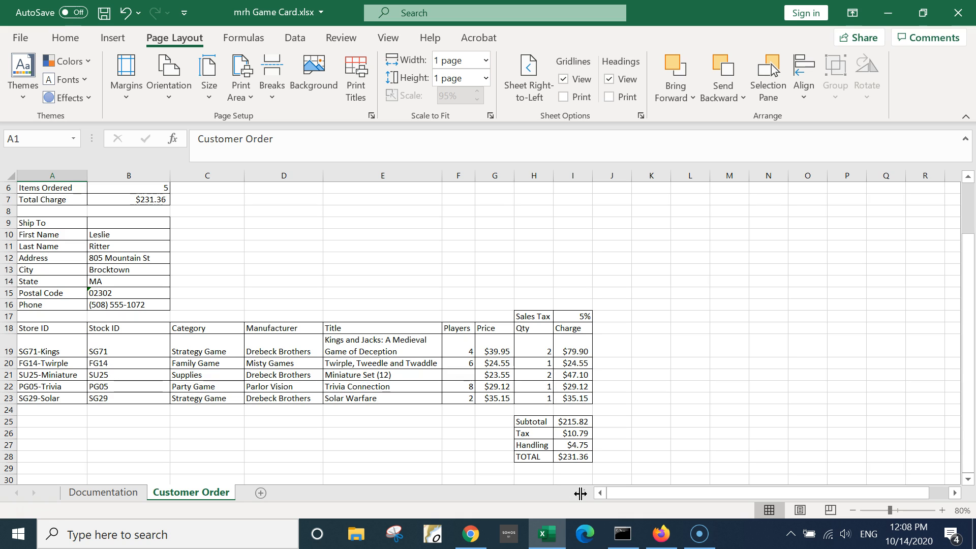
Return to the beginning of the Customer Order sheet and zoom it out to 60%
left_click_drag(967, 325, 944, 242)
left_click_drag(938, 254, 960, 244)
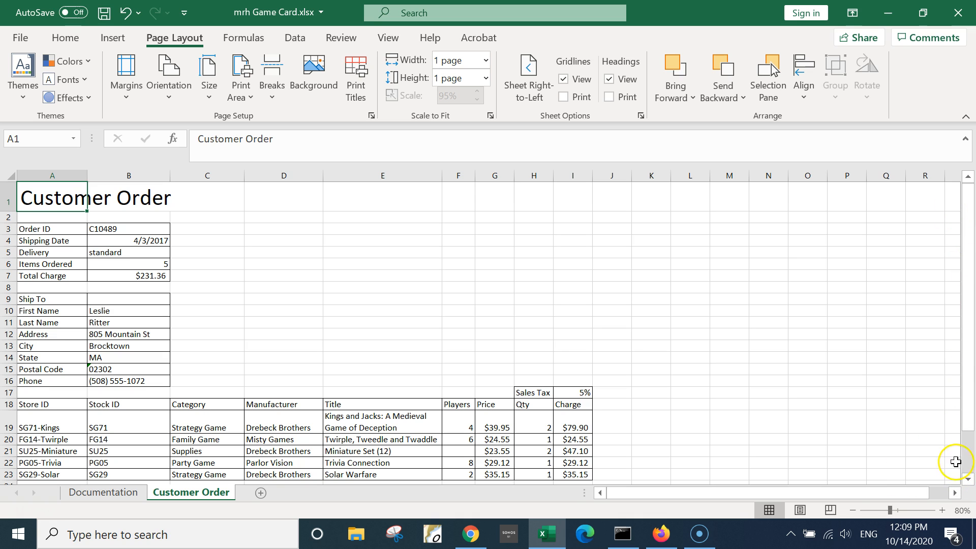
left_click(853, 510)
left_click(853, 510)
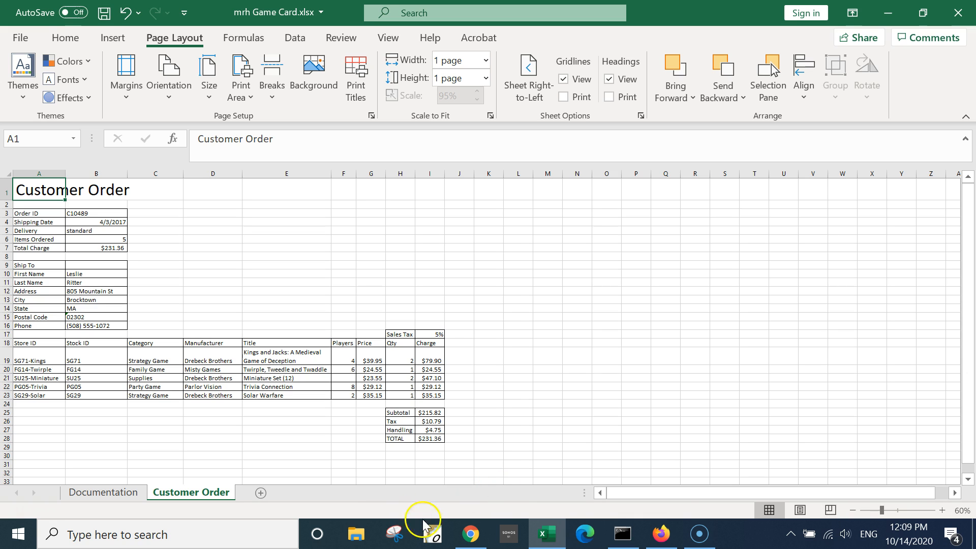
Zoom the Documentation sheet out to 110% and save the workbook
left_click(106, 492)
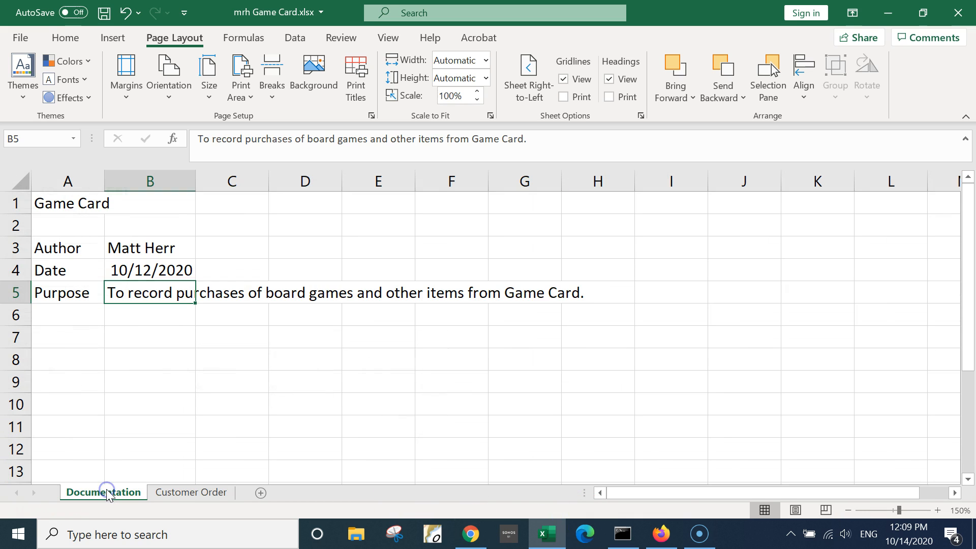
left_click(848, 509)
left_click(847, 510)
left_click(848, 509)
left_click(847, 510)
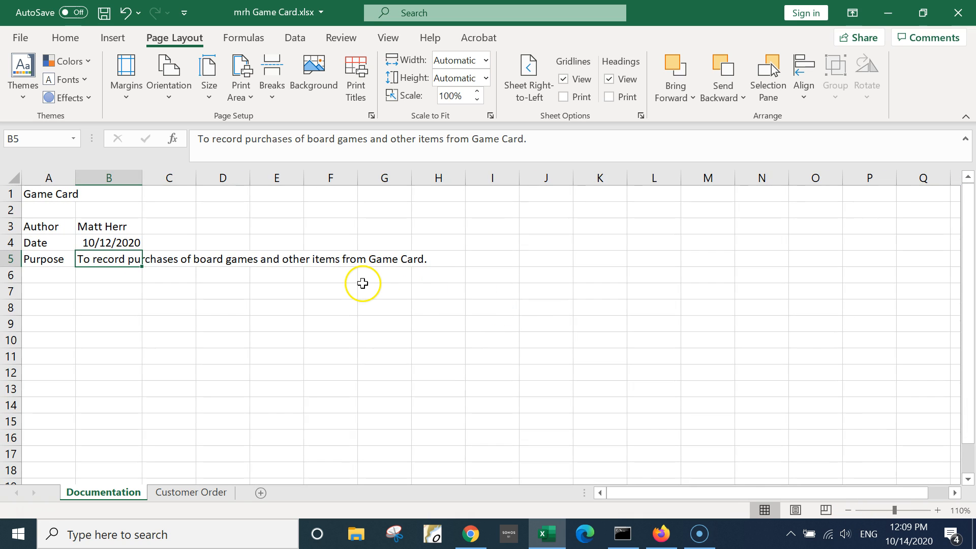
key("ctrl+s")
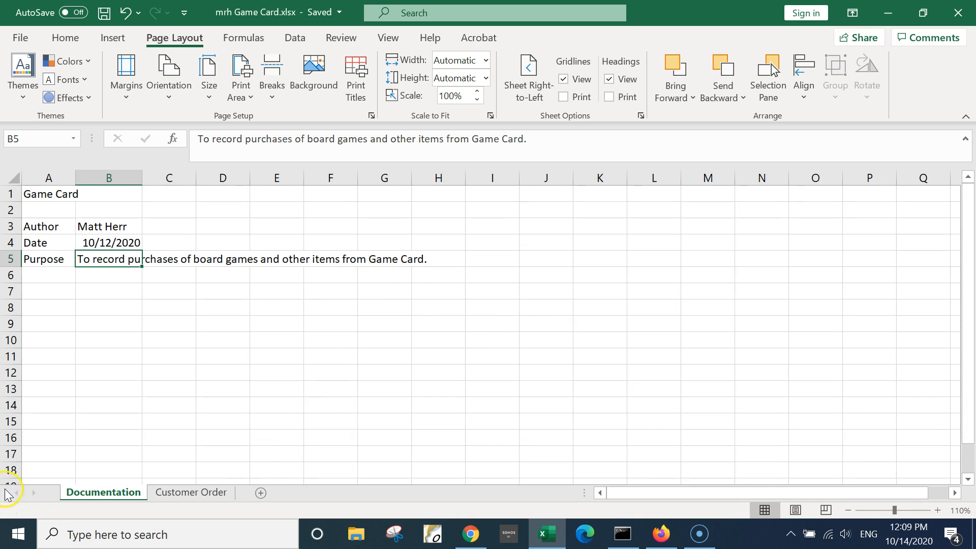